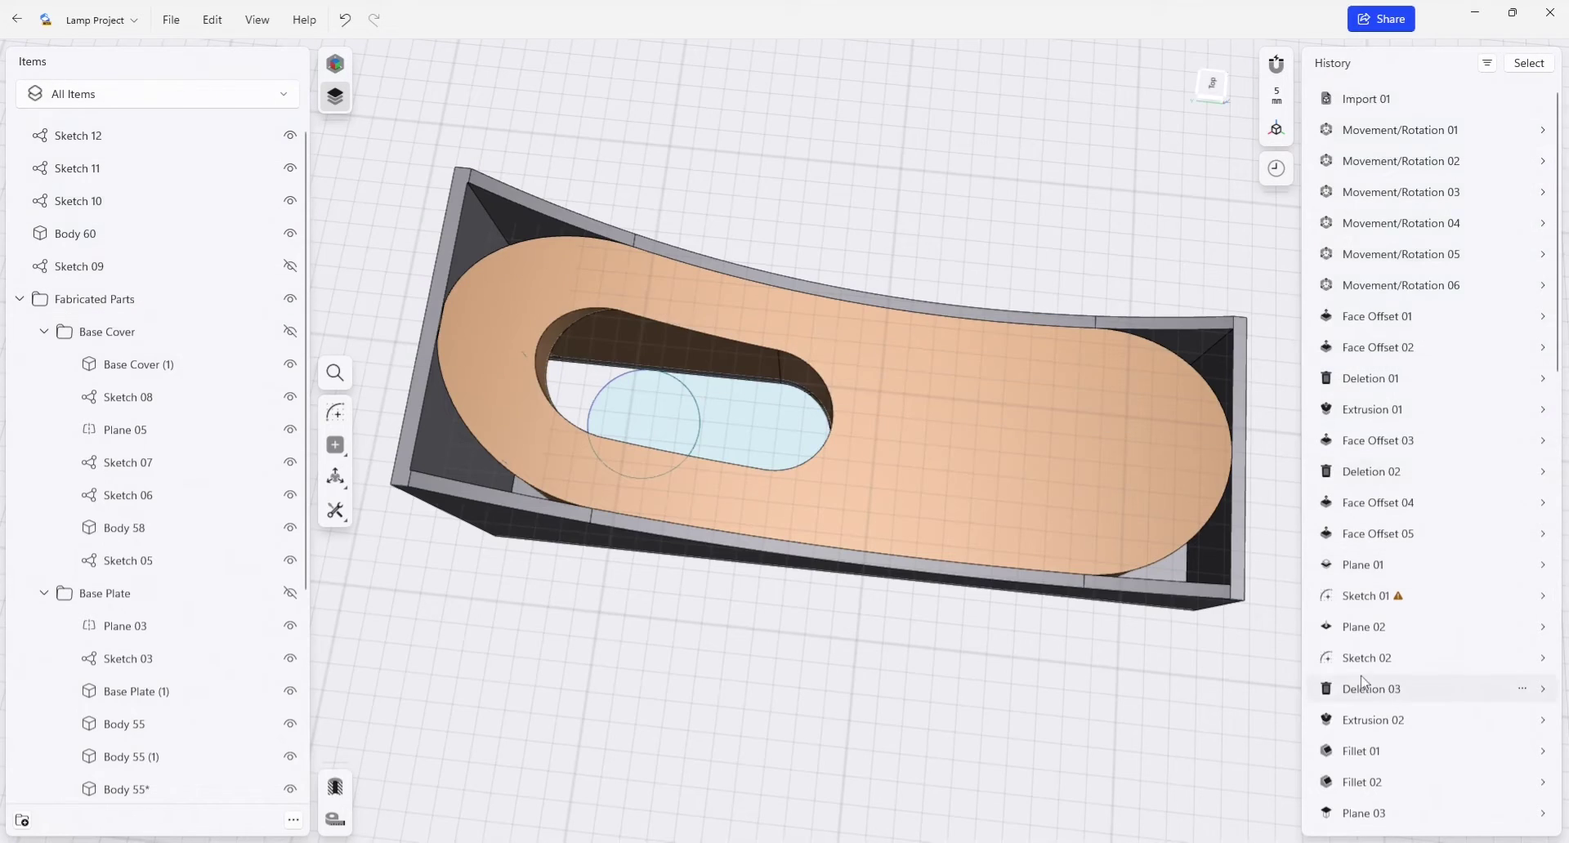
- Roll the model history back to the state between Extrusion 11 and Sketch 10
scroll(1363, 688, down, 10)
scroll(1362, 682, down, 3)
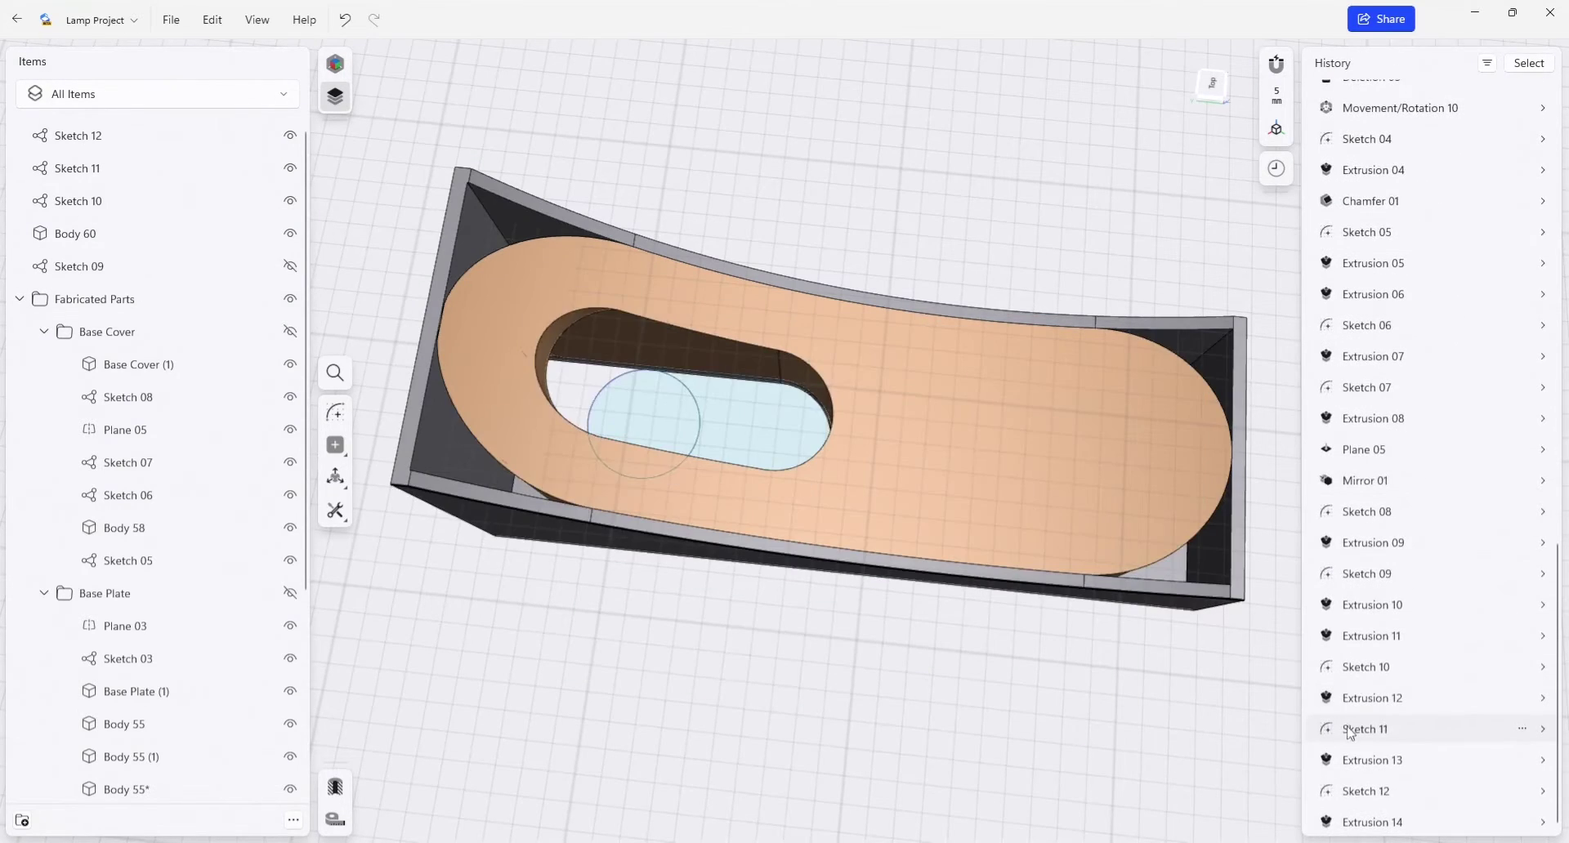
mouse_move(1132, 762)
right_down()
mouse_move(1132, 659)
mouse_move(1168, 567)
right_up()
double_click(1168, 567)
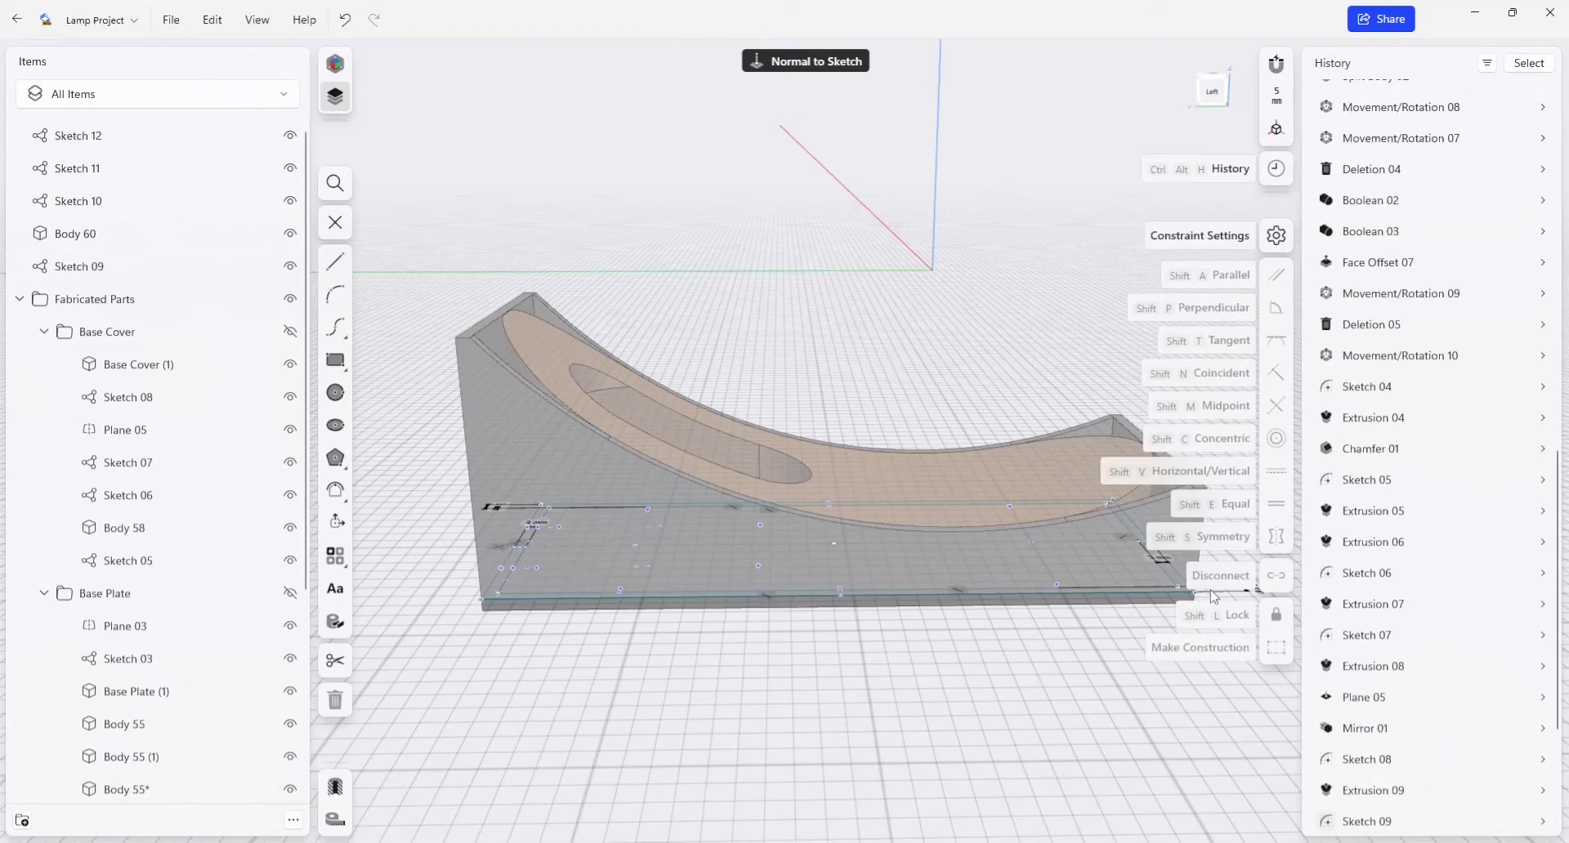
scroll(1414, 780, down, 3)
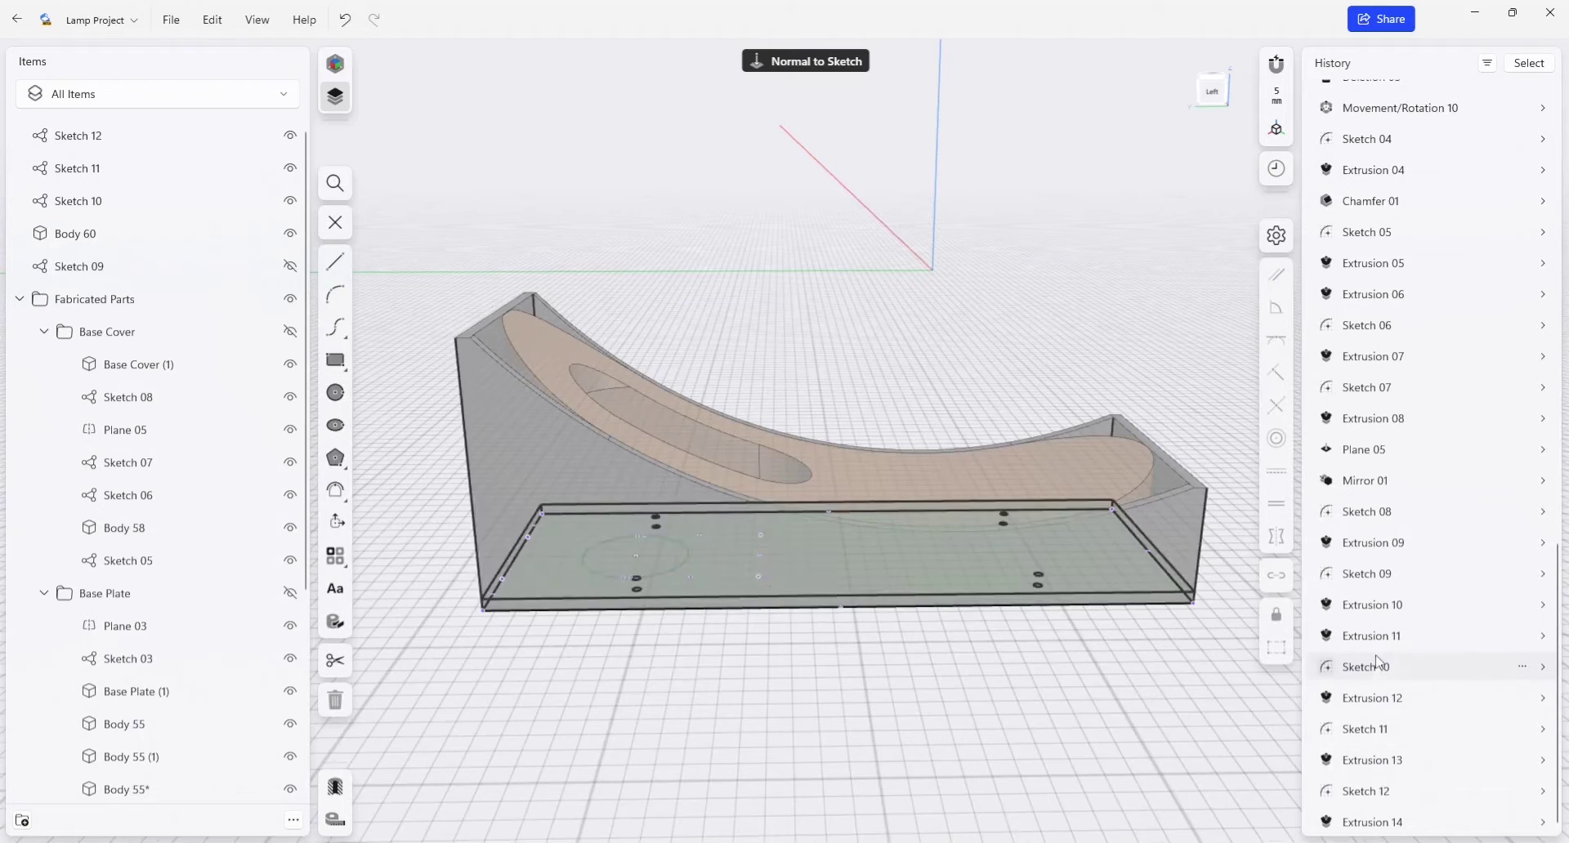
double_click(1375, 650)
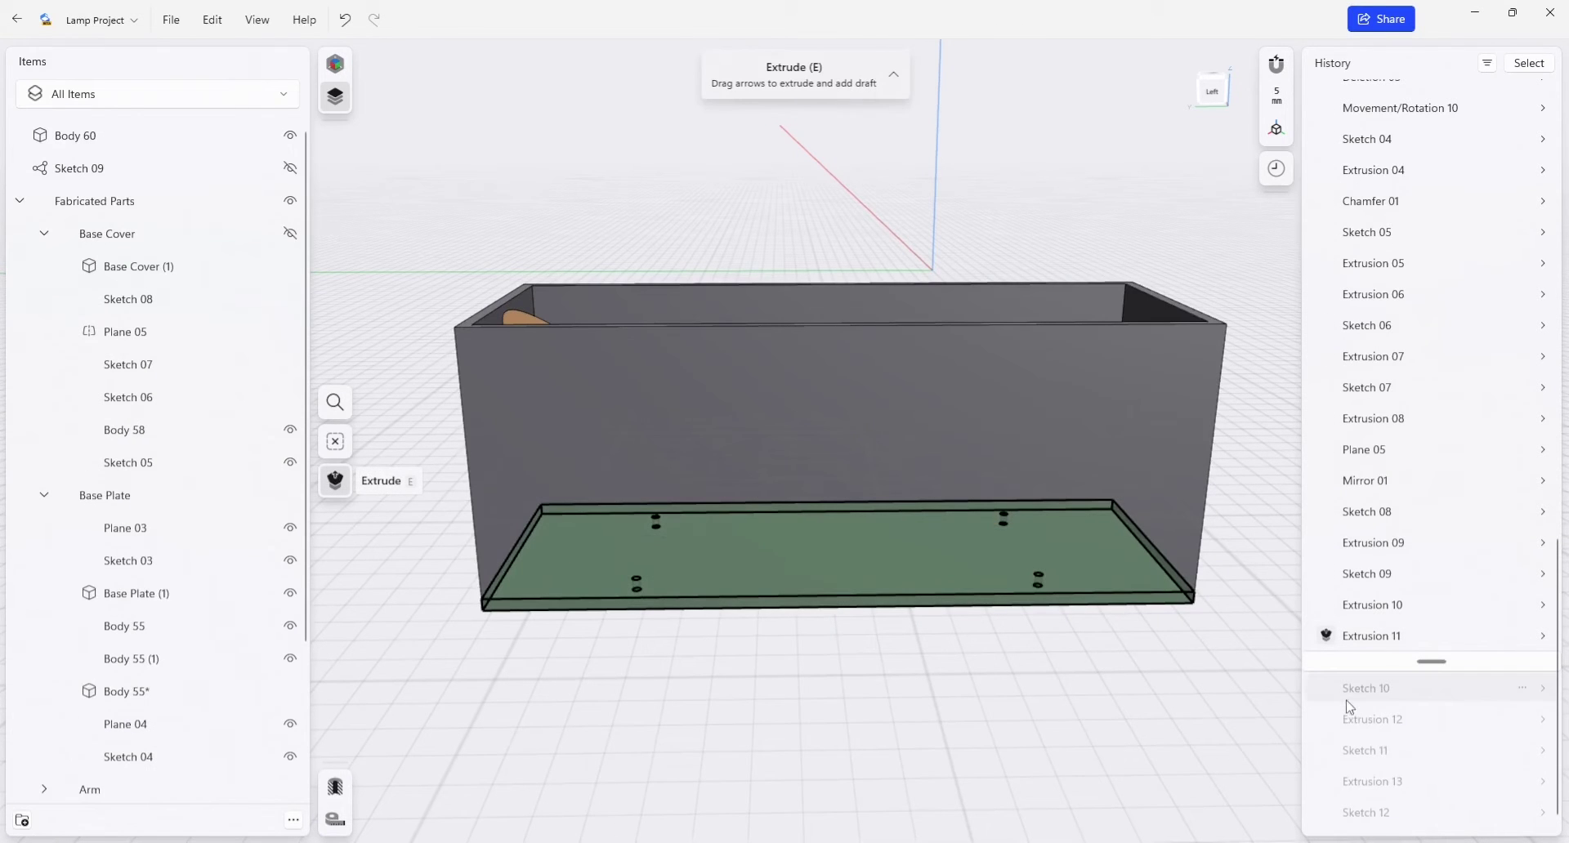
click(1193, 728)
right_drag(1185, 685, 1146, 722)
click(1167, 445)
right_drag(962, 624, 1034, 564)
right_drag(879, 640, 868, 626)
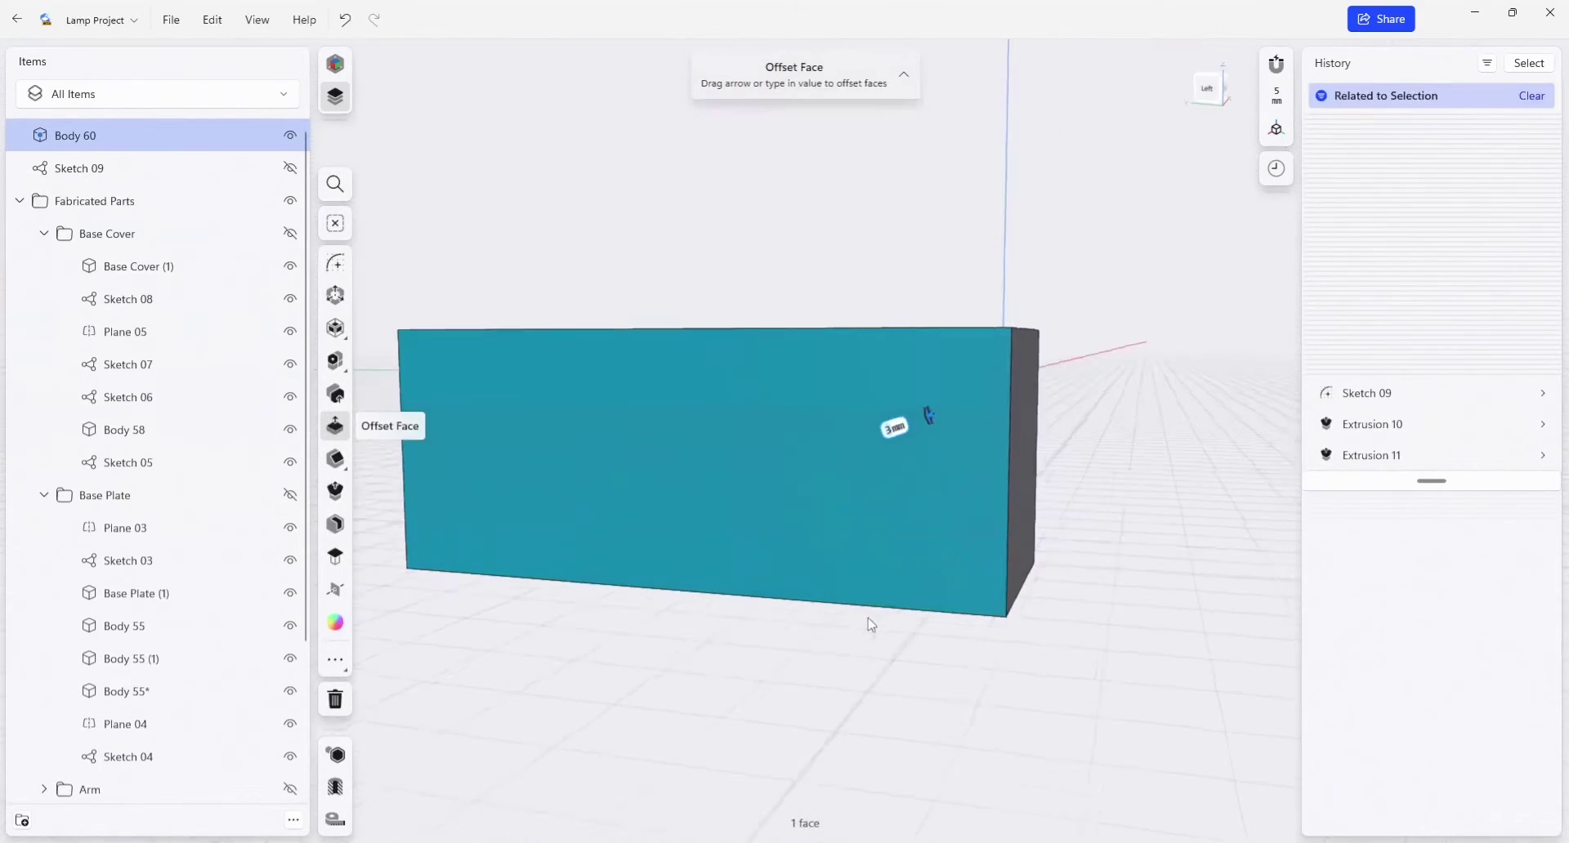
middle_drag(1043, 724, 1050, 697)
click(974, 677)
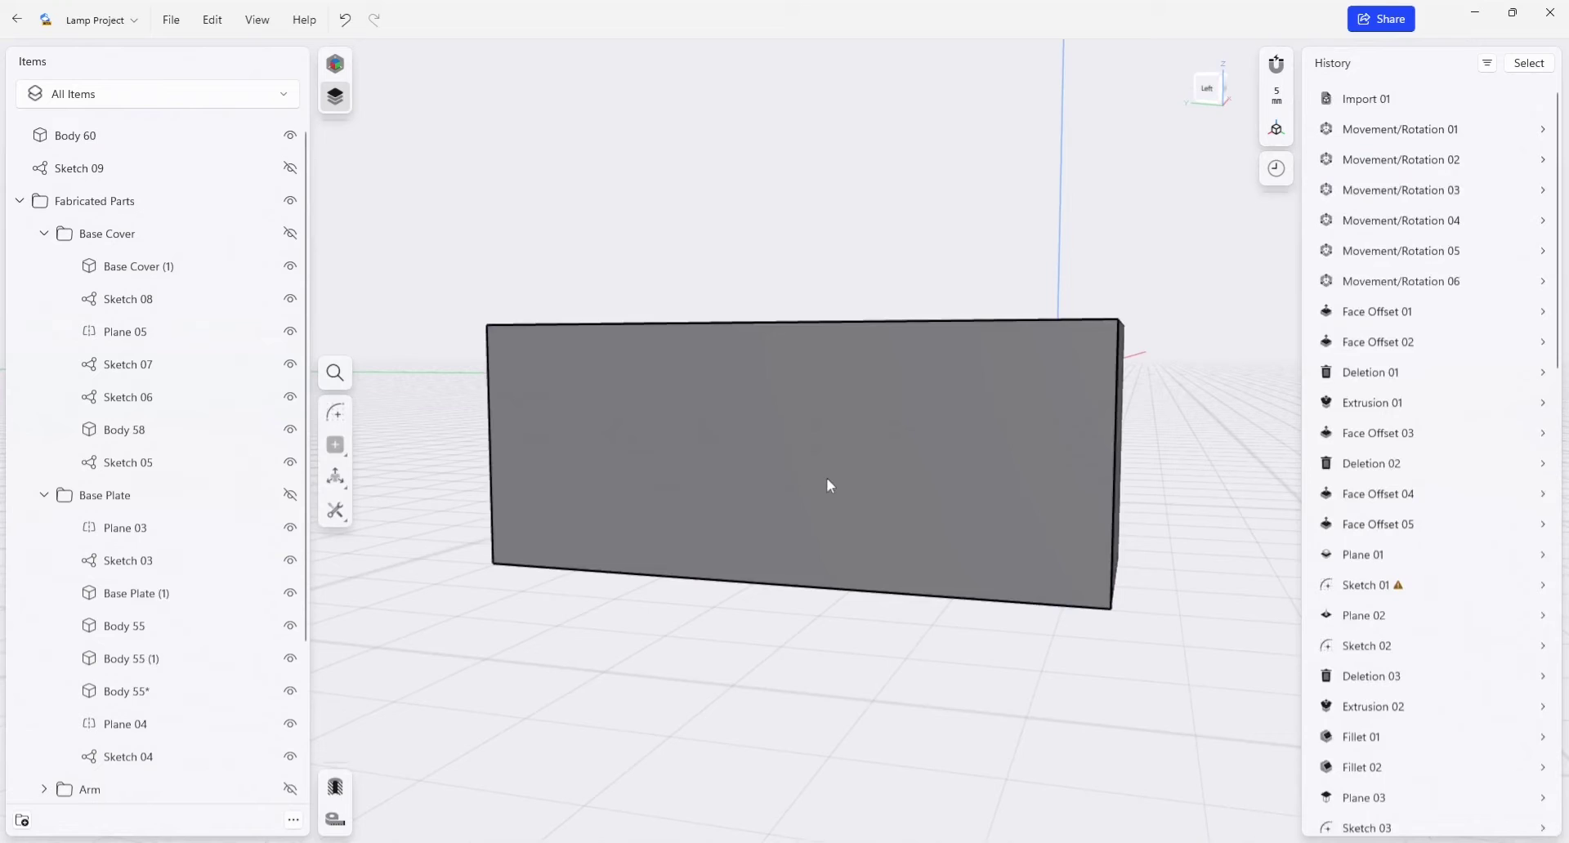
- Make an in-place copy of the rectangular box body with a 0 mm displacement
double_click(824, 480)
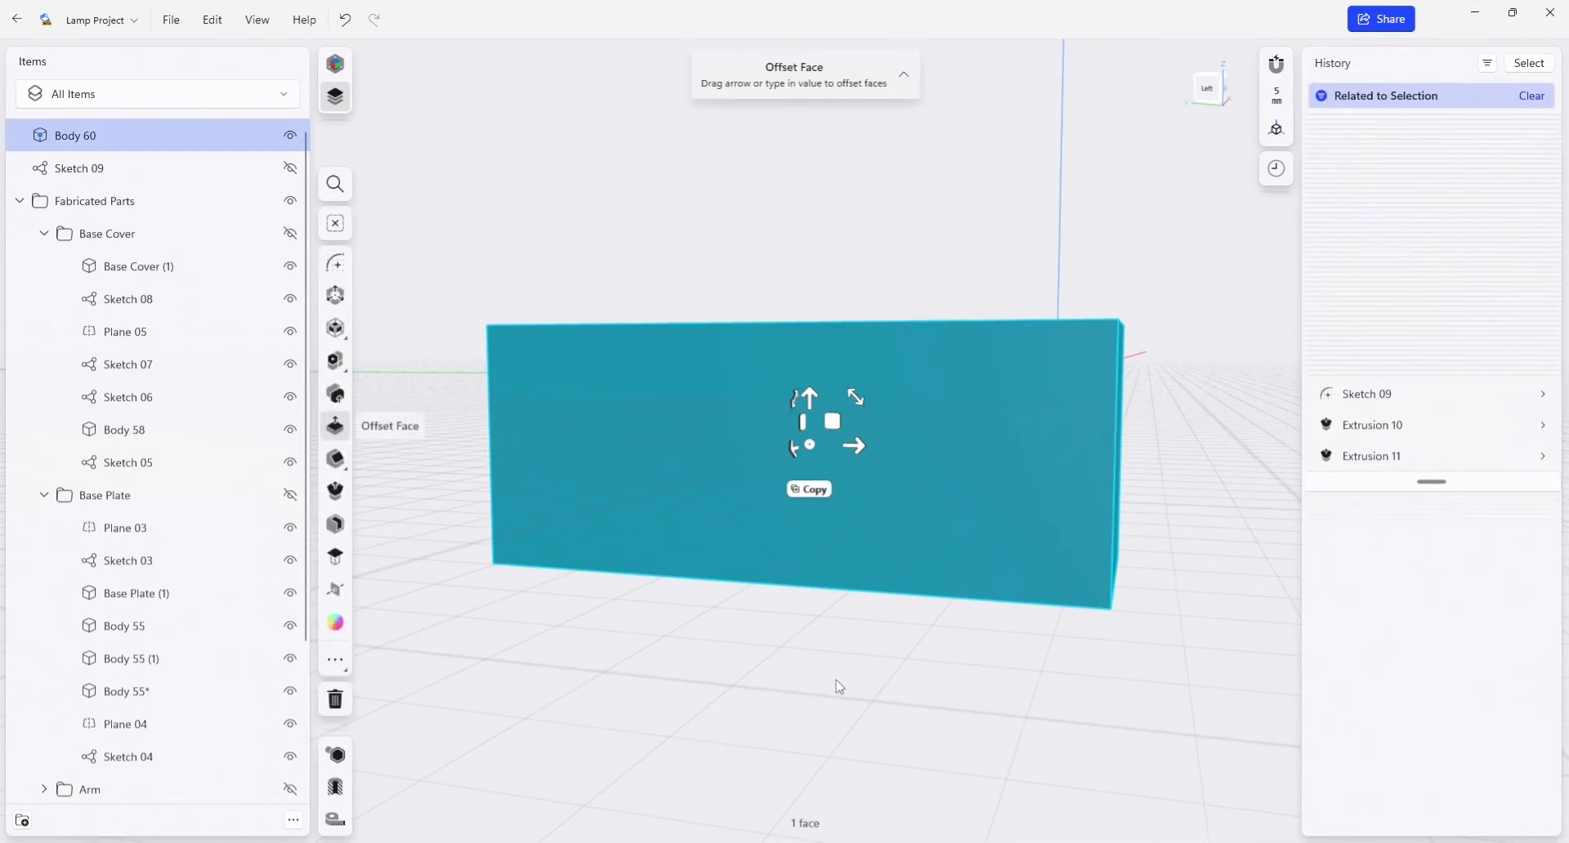
key(m)
right_drag(833, 686, 823, 689)
click(802, 486)
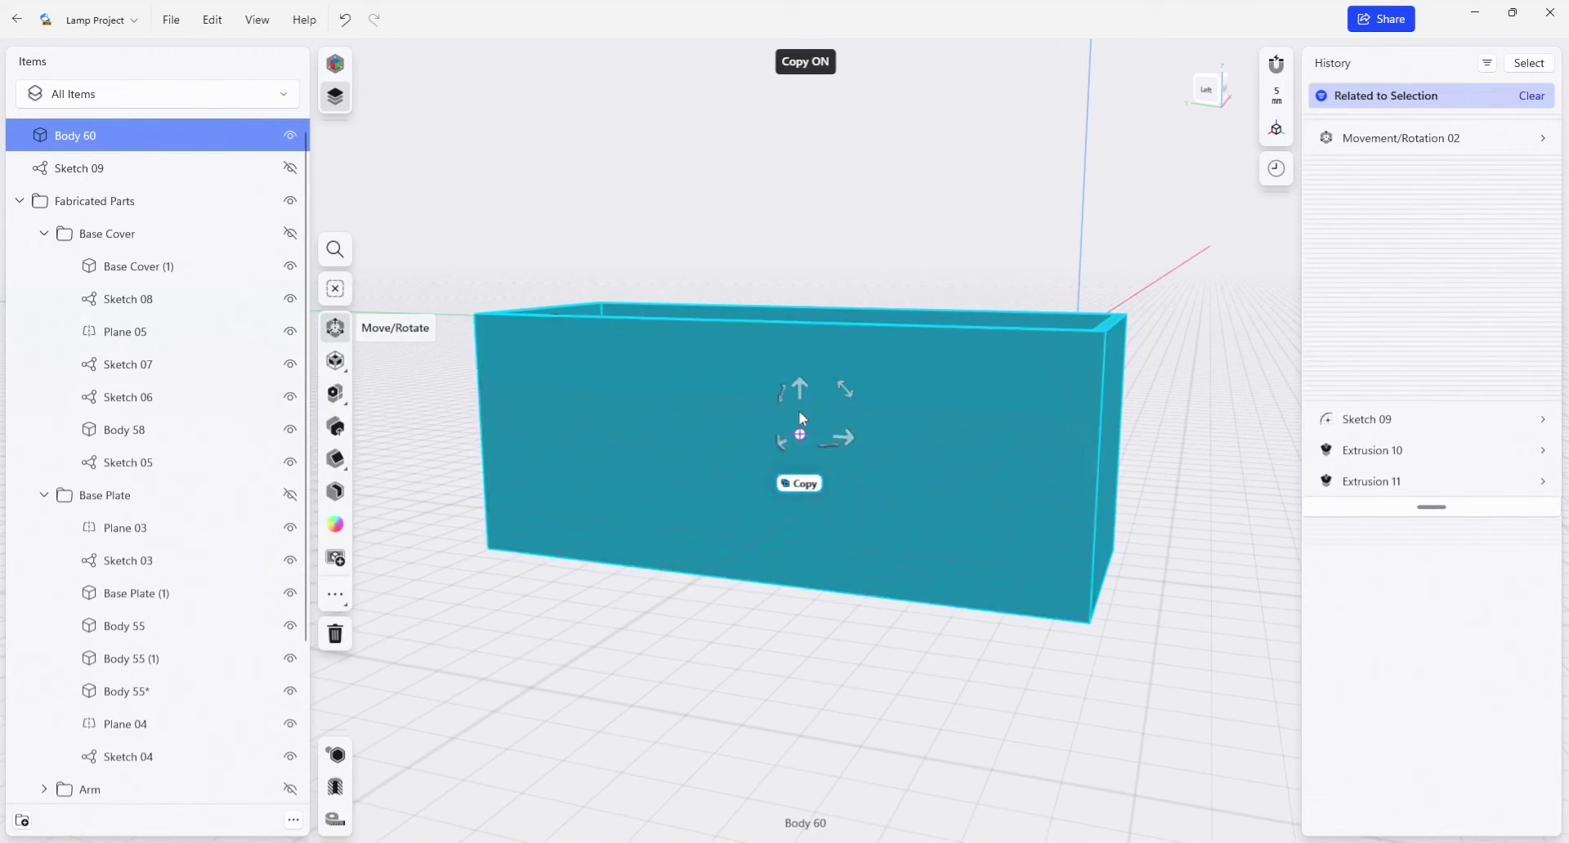
drag(799, 387, 802, 404)
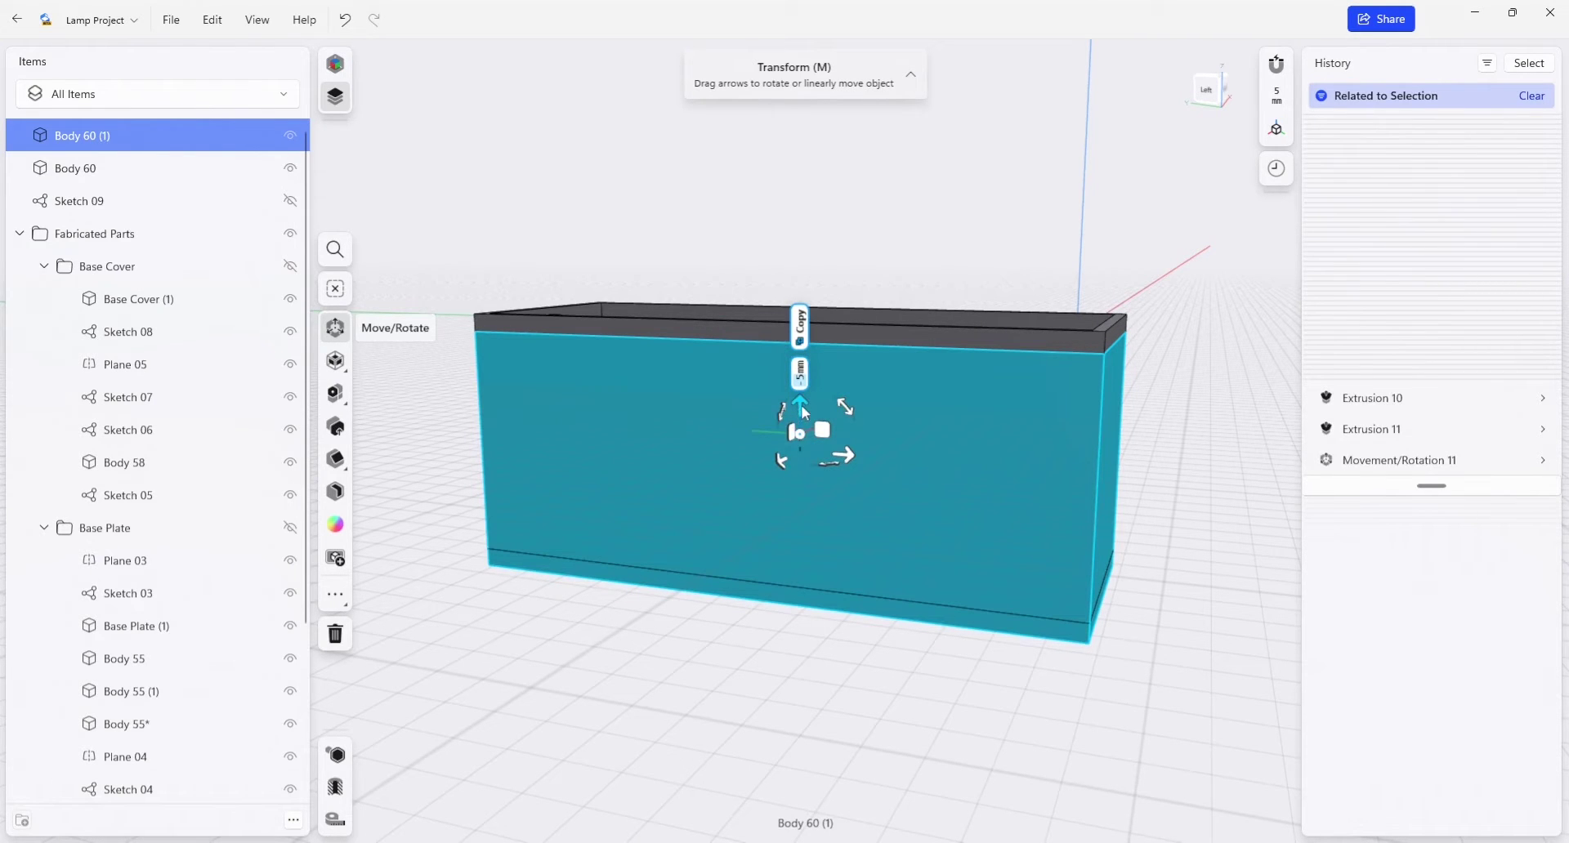
drag(802, 407, 806, 386)
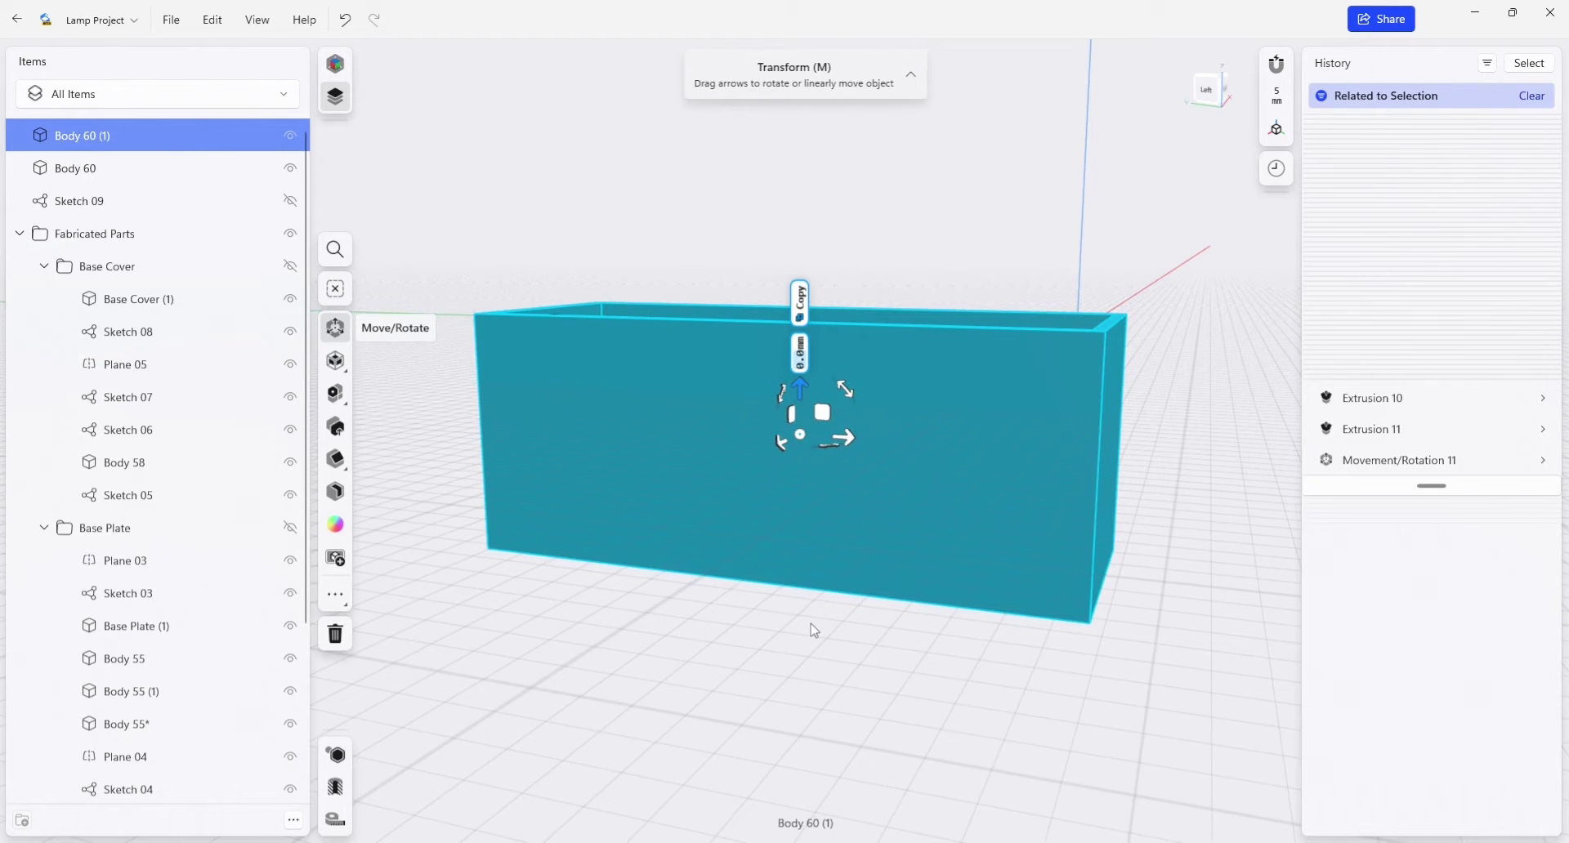
click(814, 629)
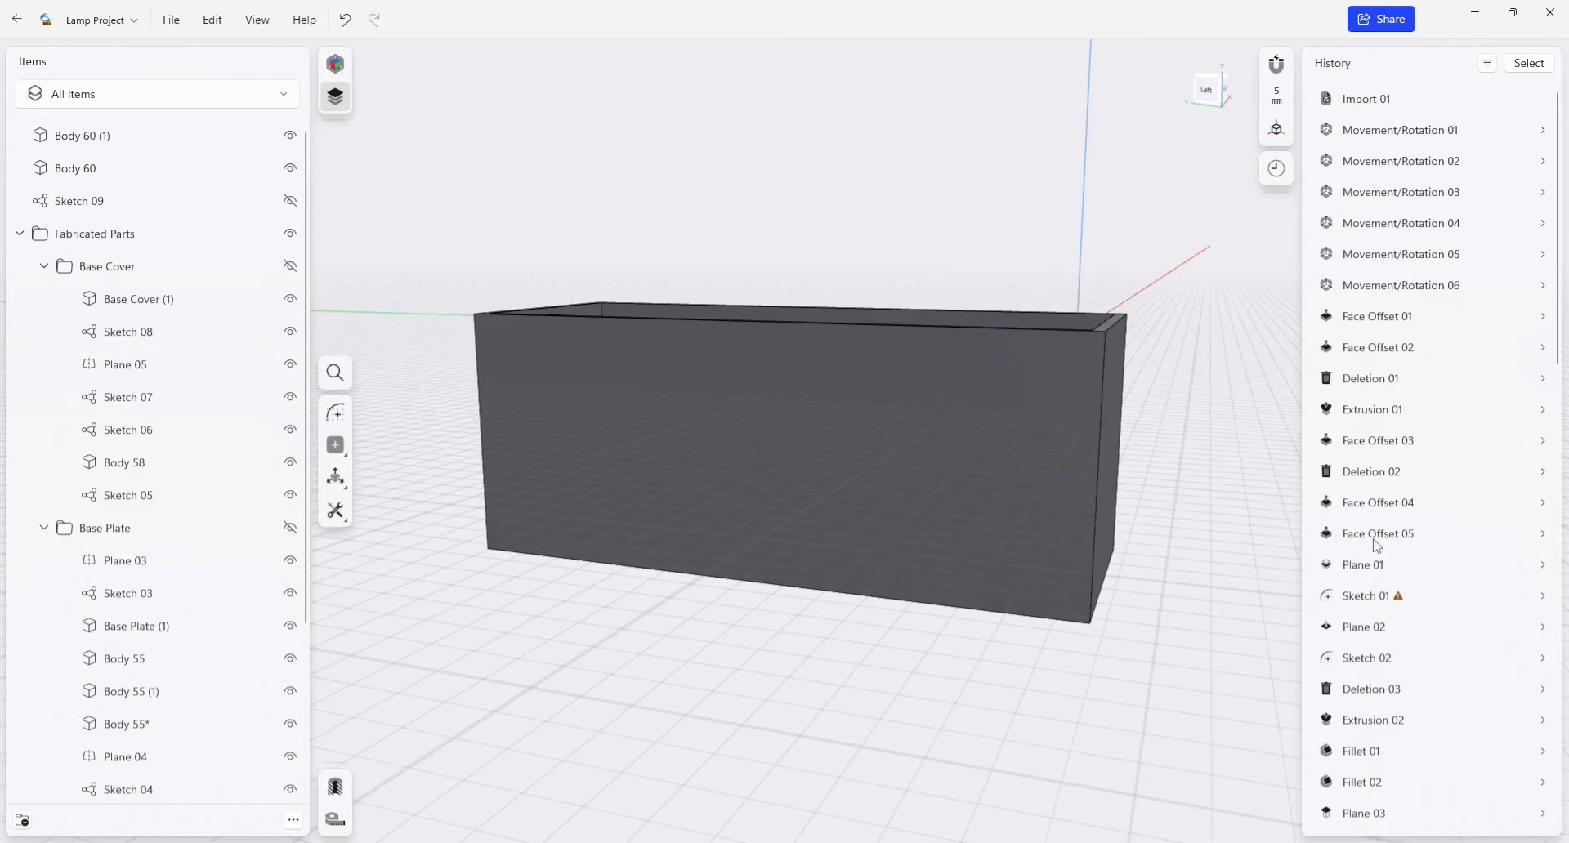
- Roll the model history forward to its end, past Extrusion 14
scroll(1389, 572, down, 2)
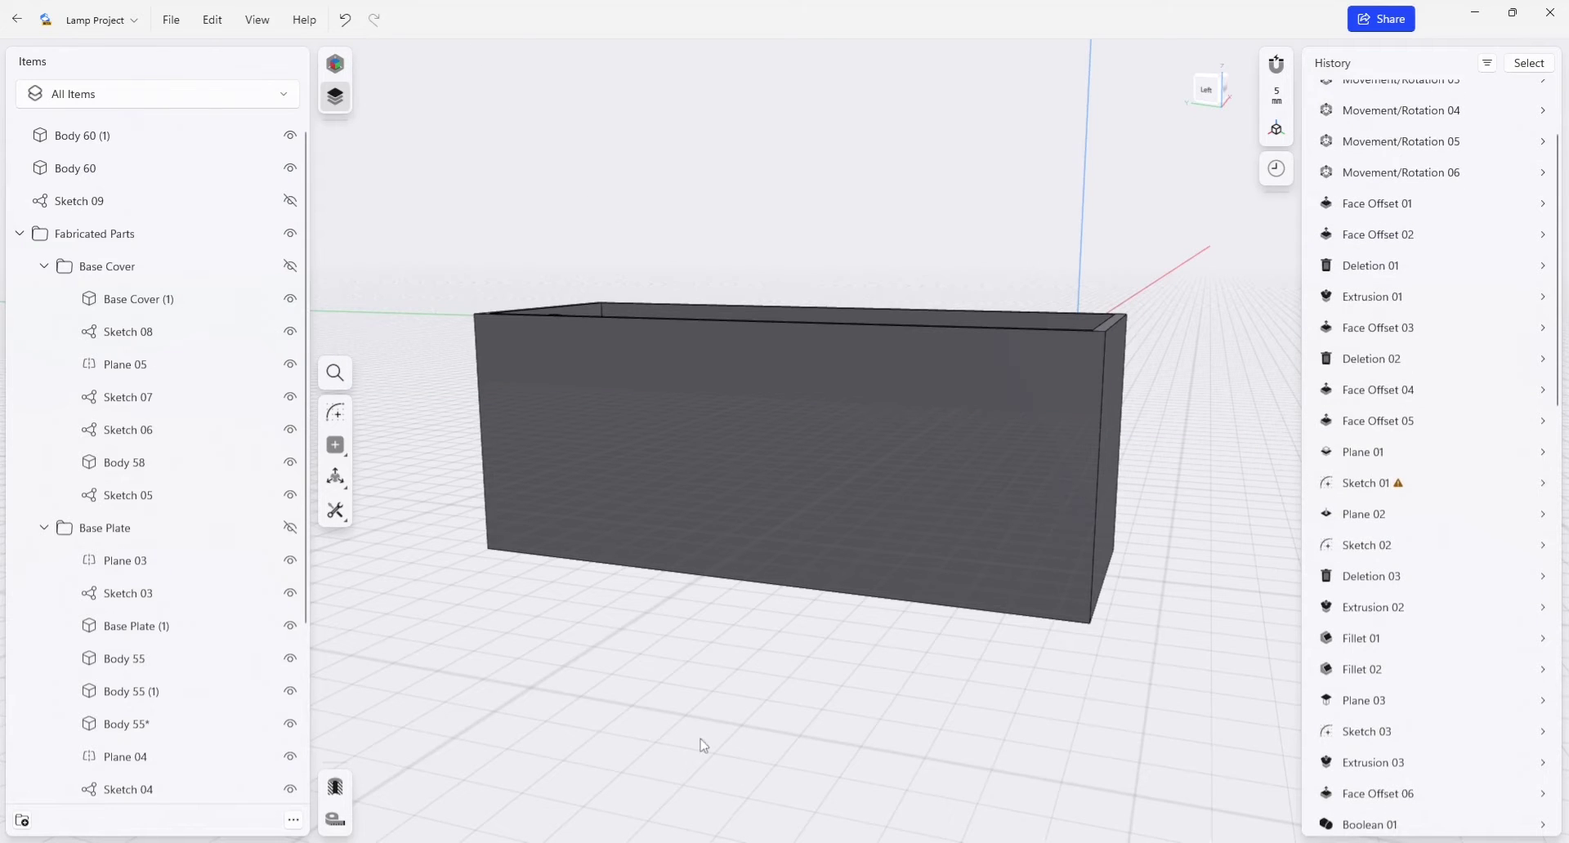
scroll(1512, 638, down, 15)
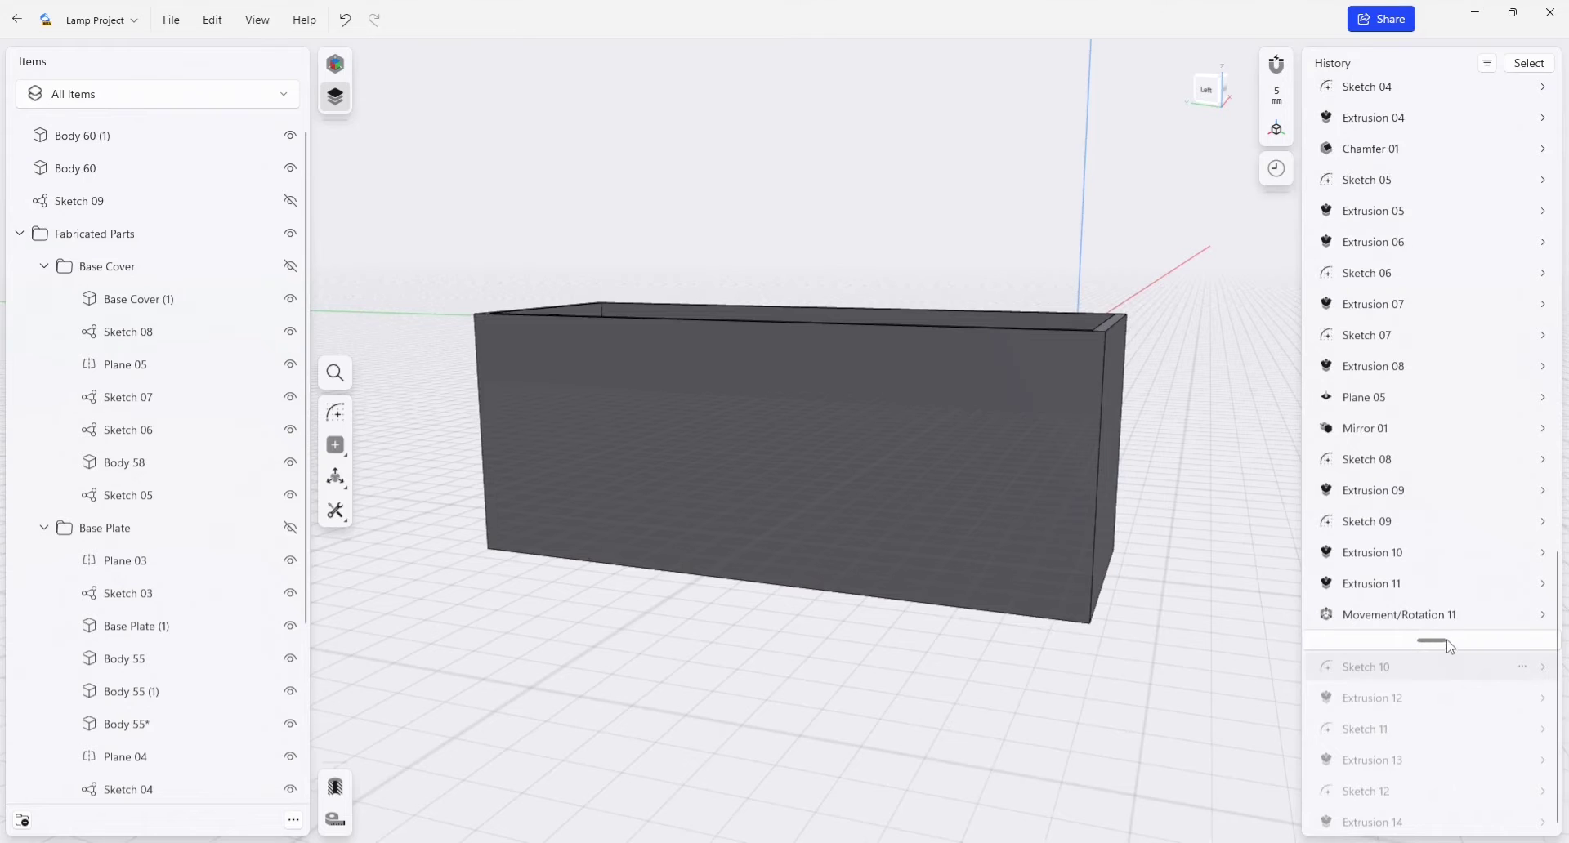
click(1155, 681)
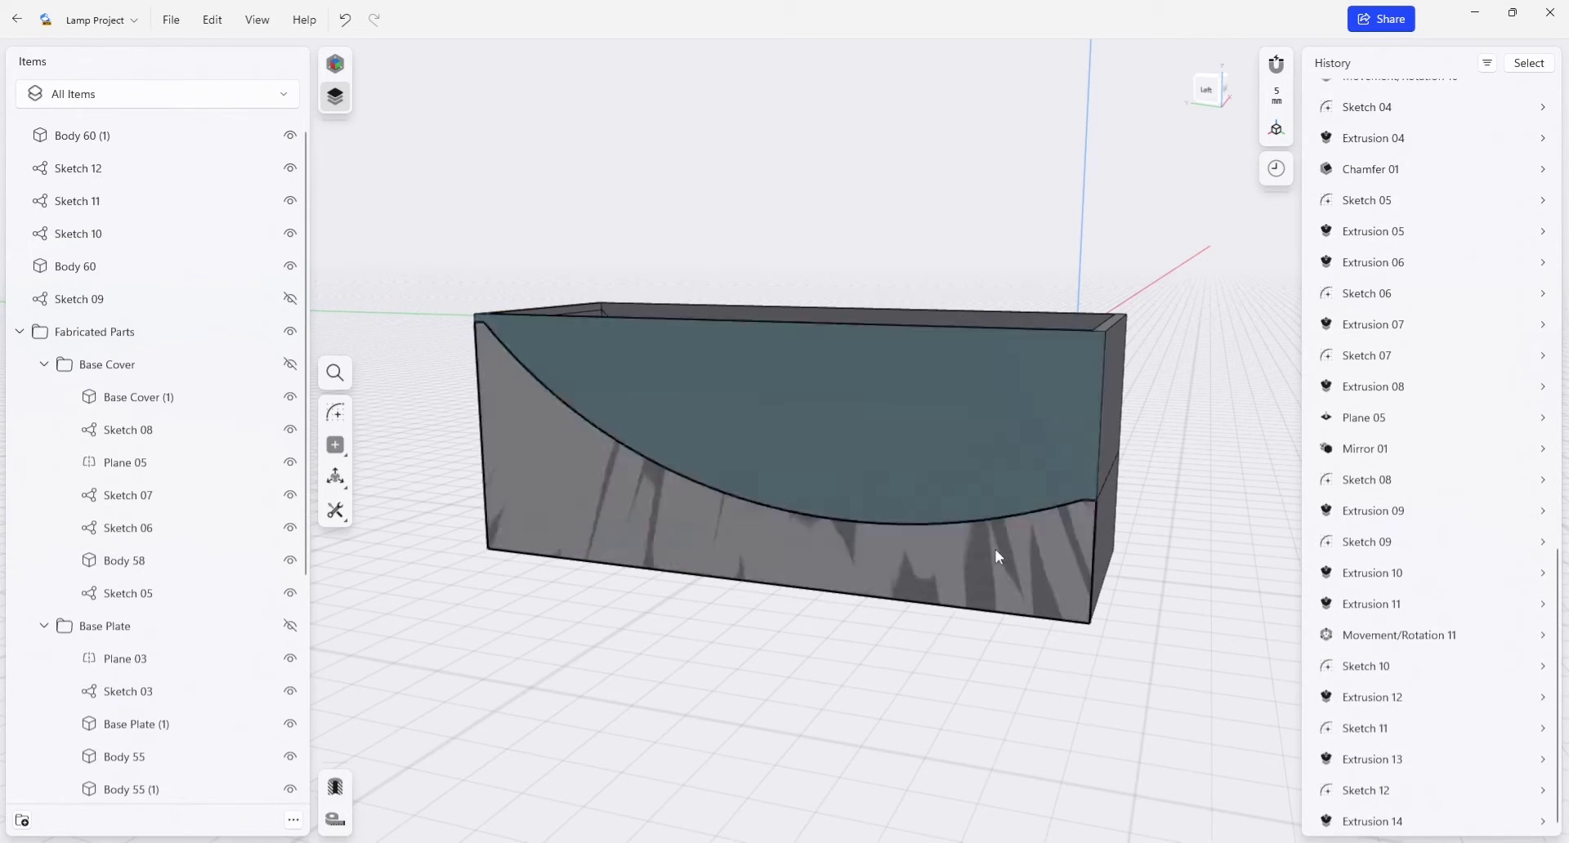
- Hide the original Body 60 with the curved cut so that only its uncut copy is shown
click(992, 550)
click(538, 705)
click(564, 514)
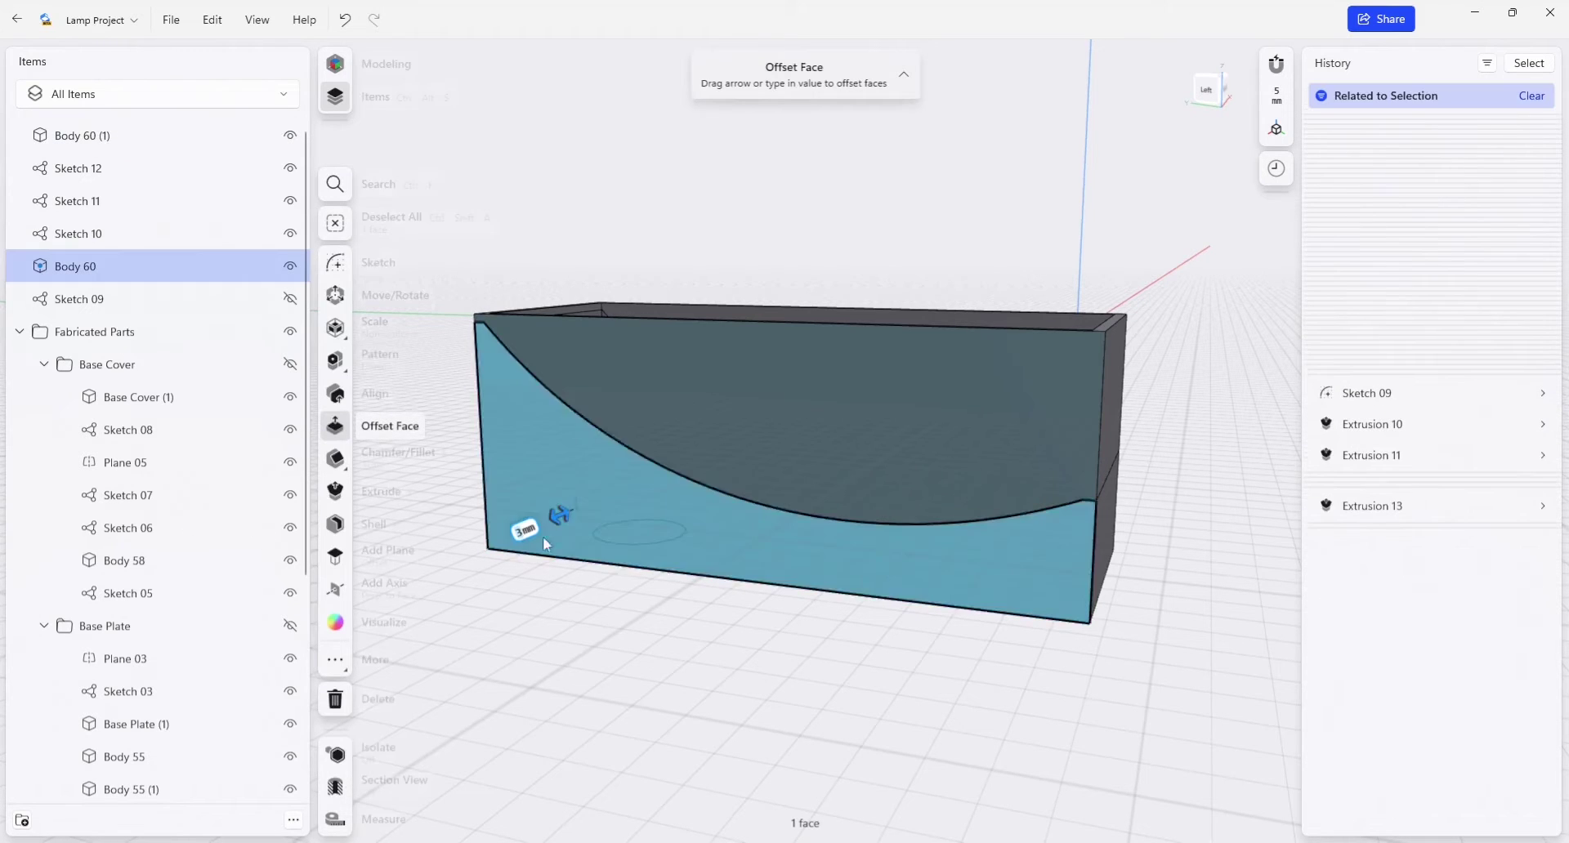
click(290, 265)
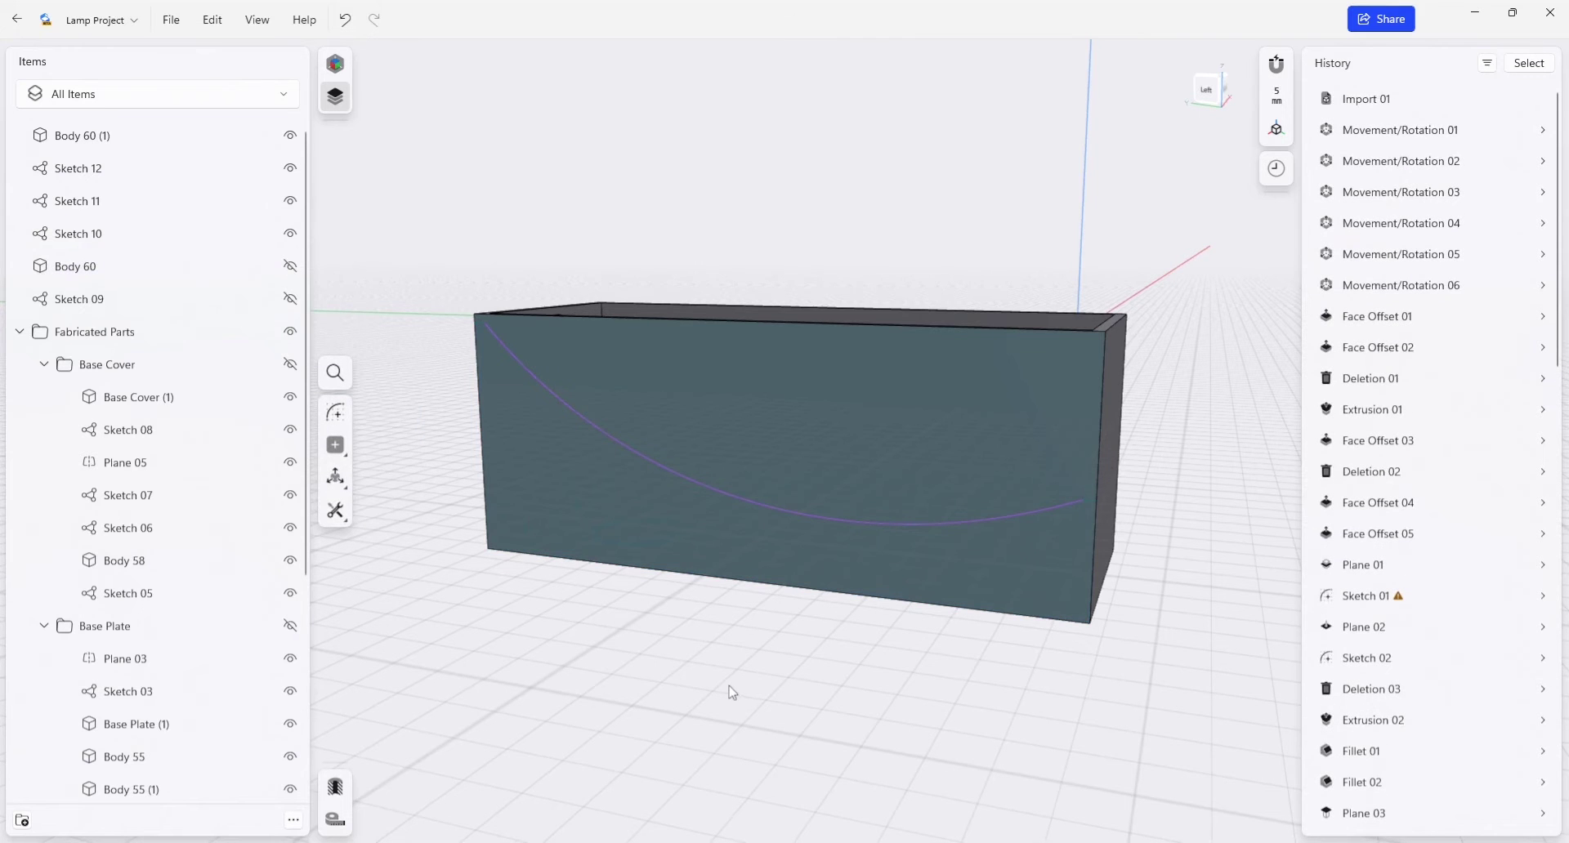
- Examine the copied box's interior floor and underside around the slotted wooden part
right_drag(732, 692, 693, 756)
right_drag(773, 604, 778, 595)
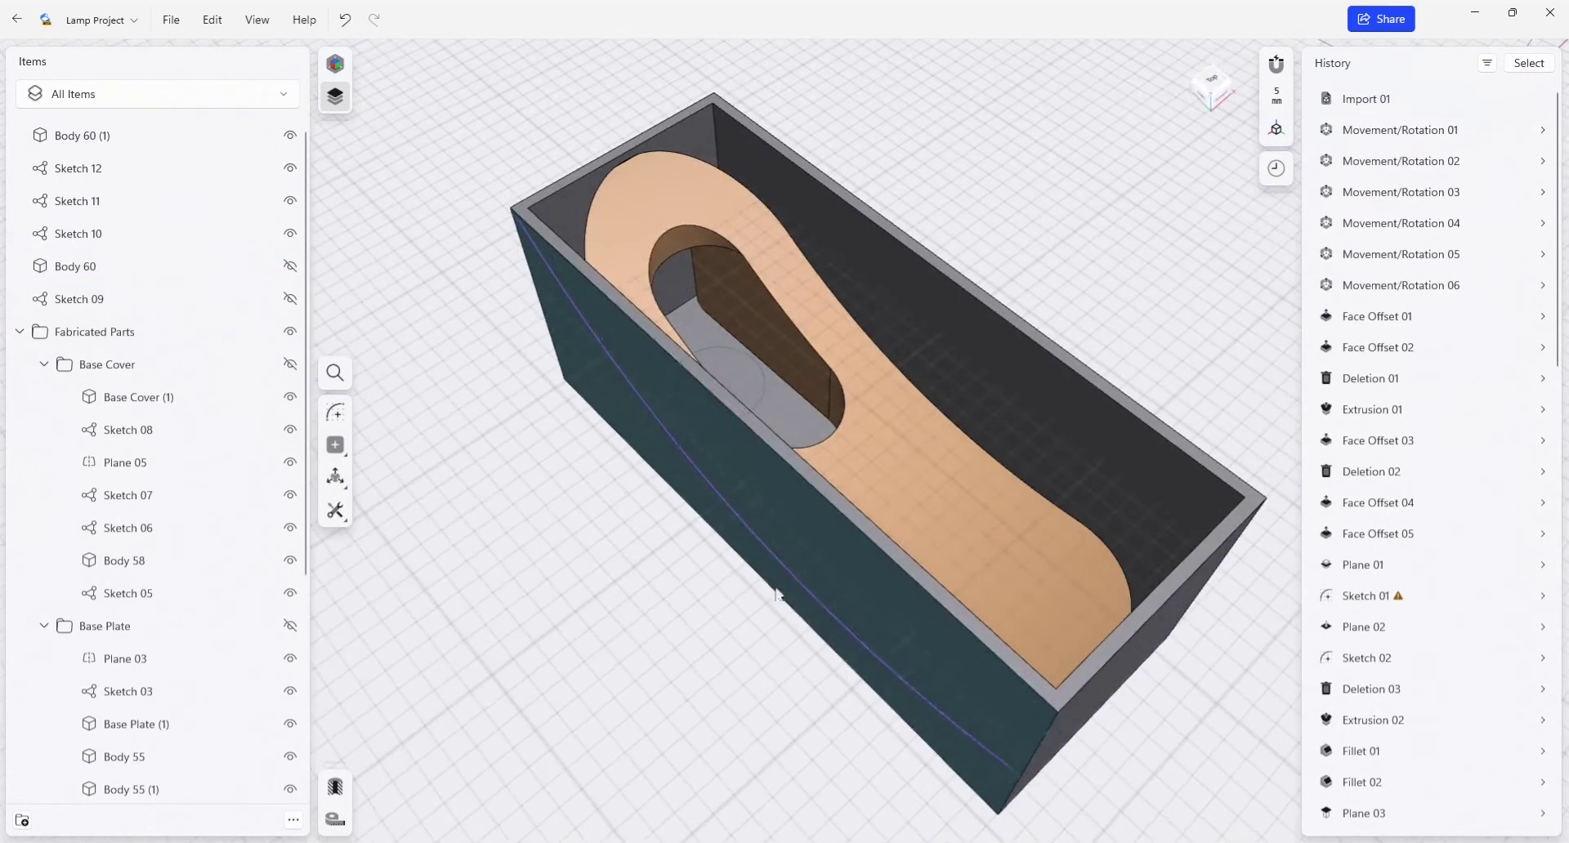
click(795, 509)
click(578, 710)
mouse_move(616, 700)
right_down()
mouse_move(634, 562)
mouse_move(596, 634)
mouse_move(643, 638)
mouse_move(616, 546)
mouse_move(945, 466)
mouse_move(896, 739)
mouse_move(973, 704)
mouse_move(987, 653)
mouse_move(929, 674)
right_up()
click(977, 652)
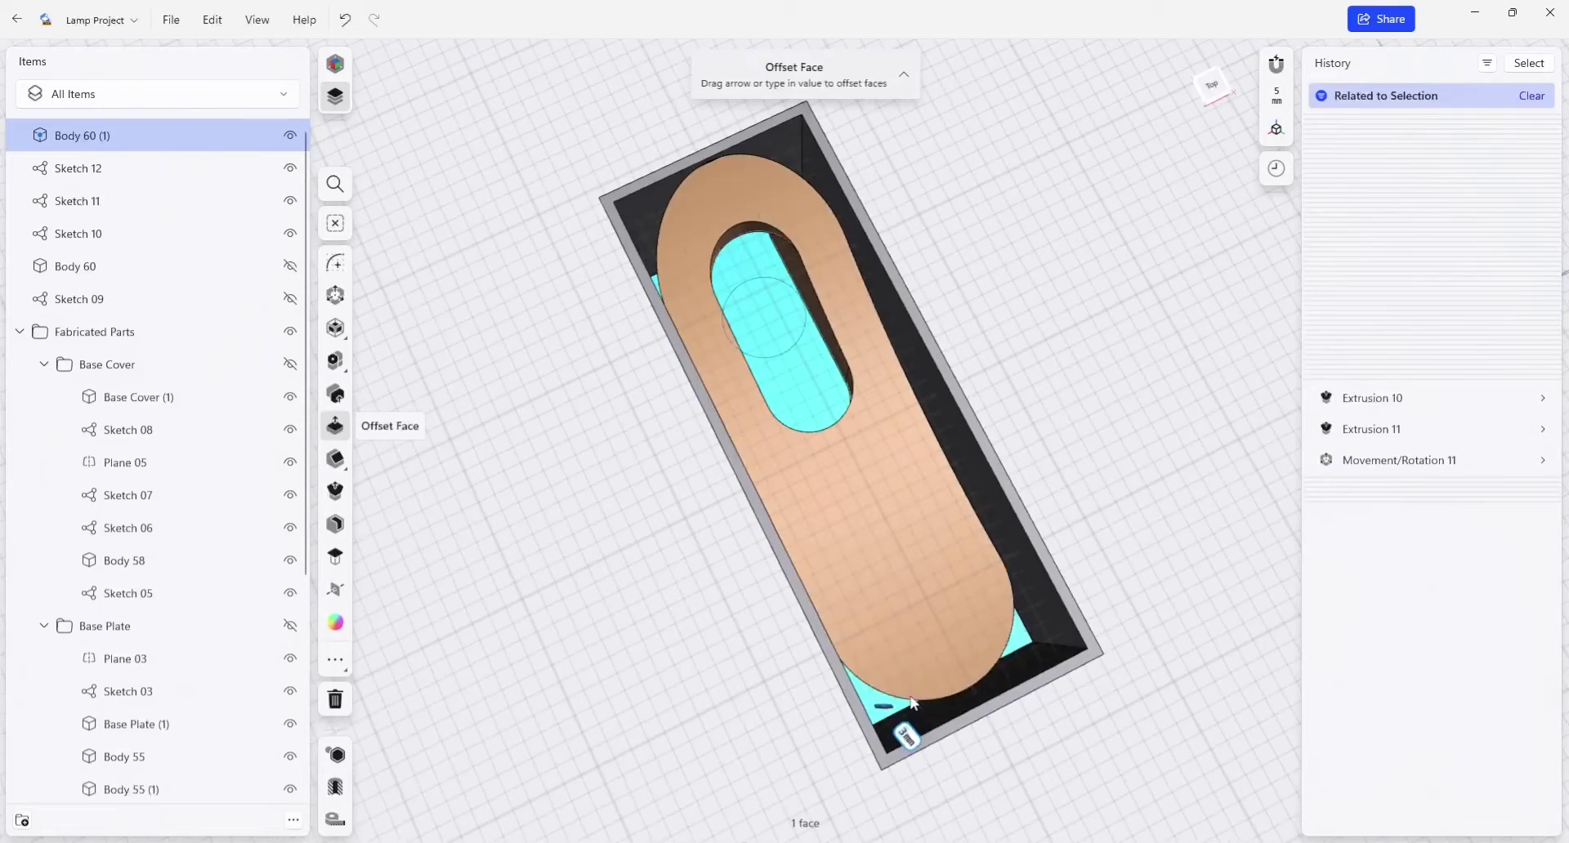
right_drag(745, 742, 624, 512)
scroll(786, 446, up, 3)
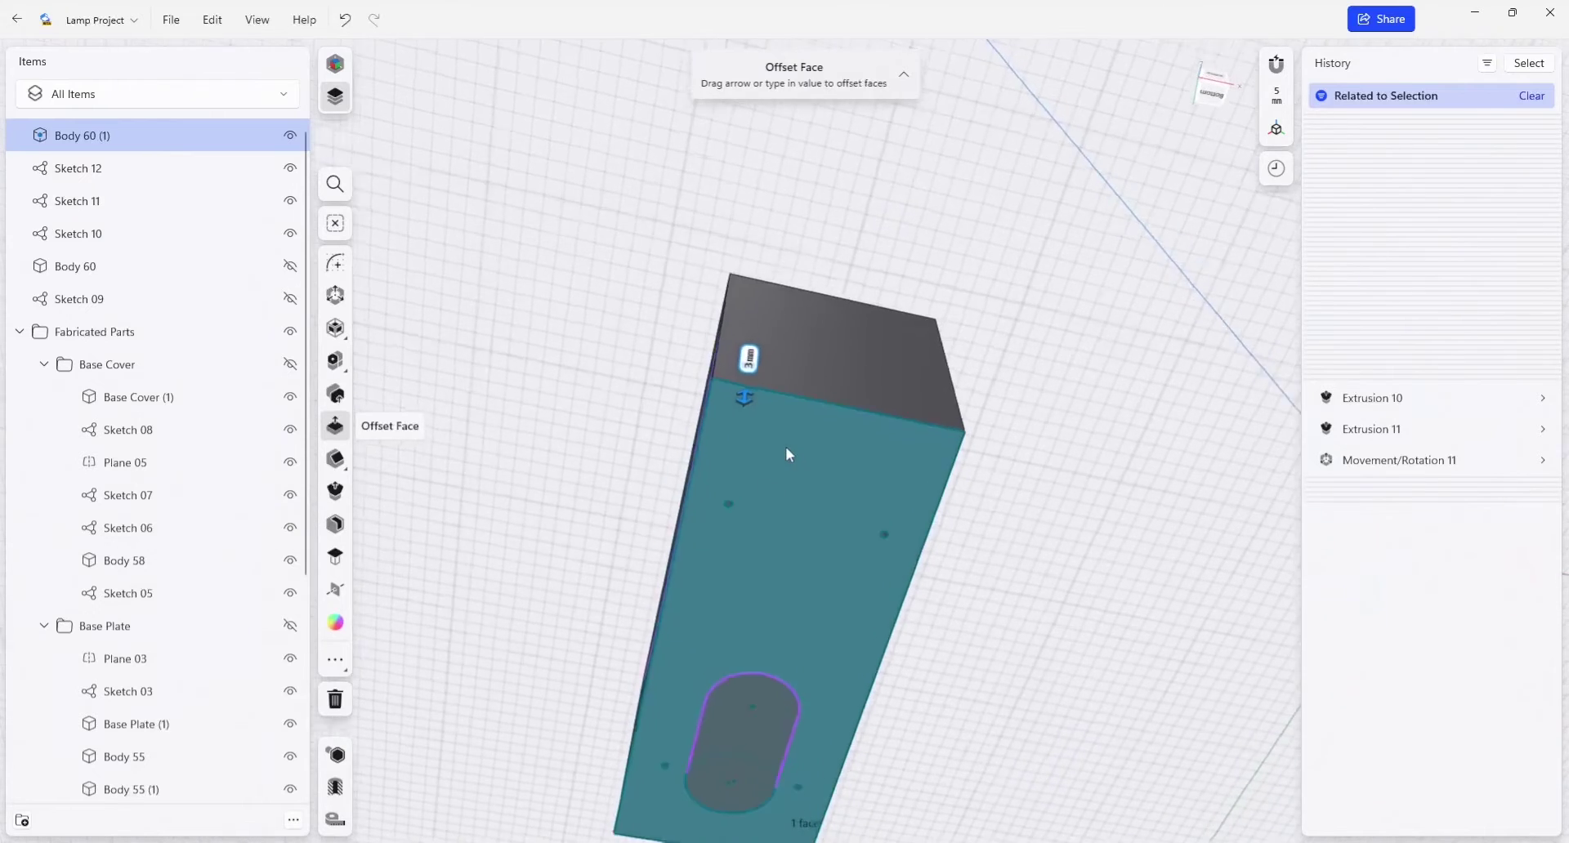
click(525, 436)
- Open Sketch 10 on the underside of the box for editing
click(760, 467)
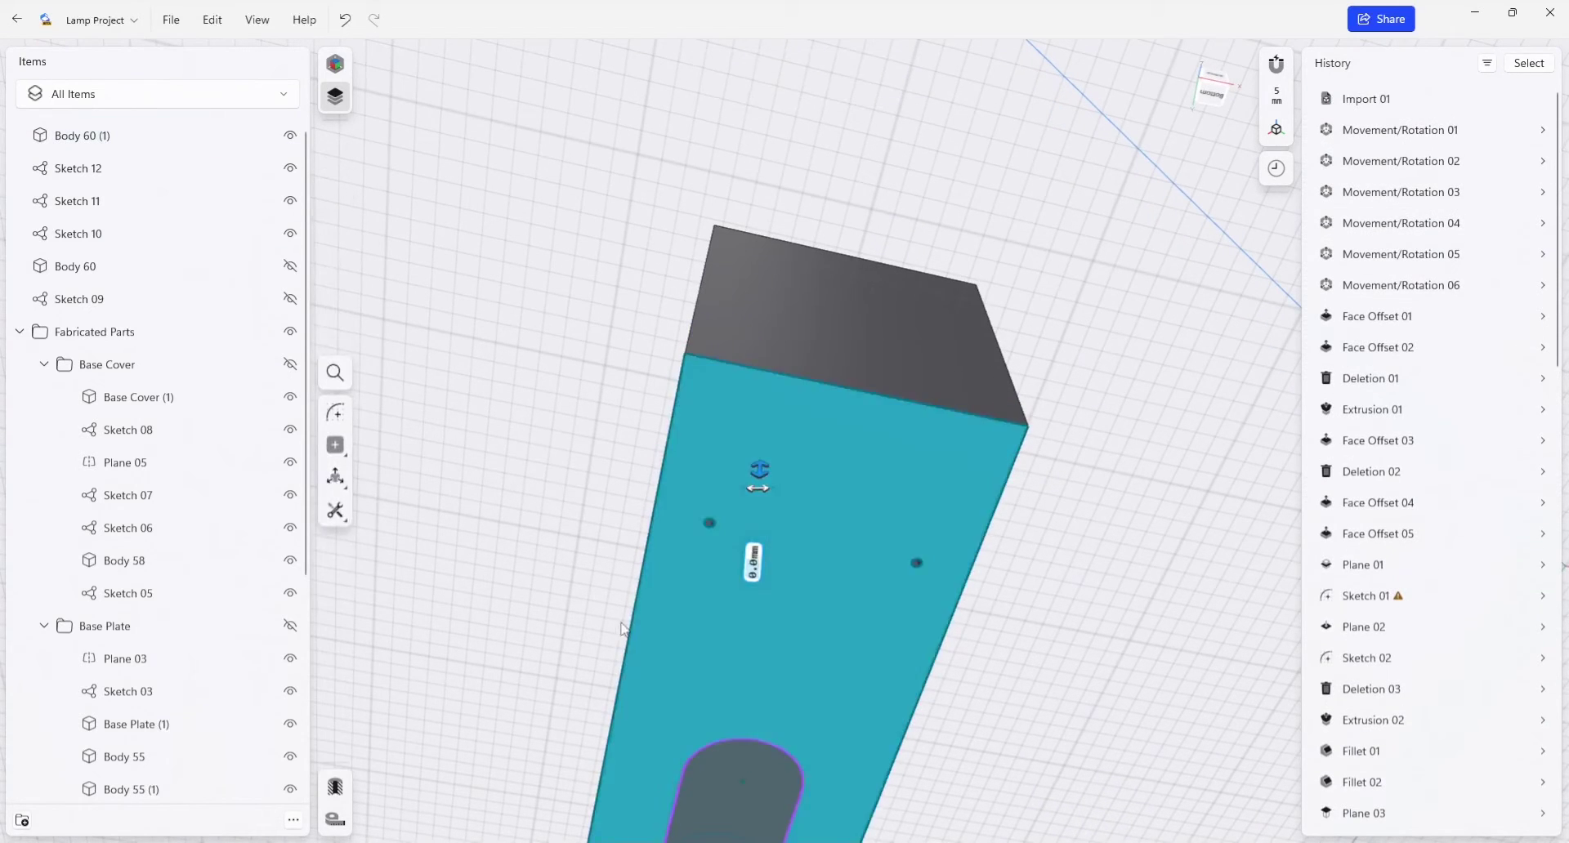
click(340, 326)
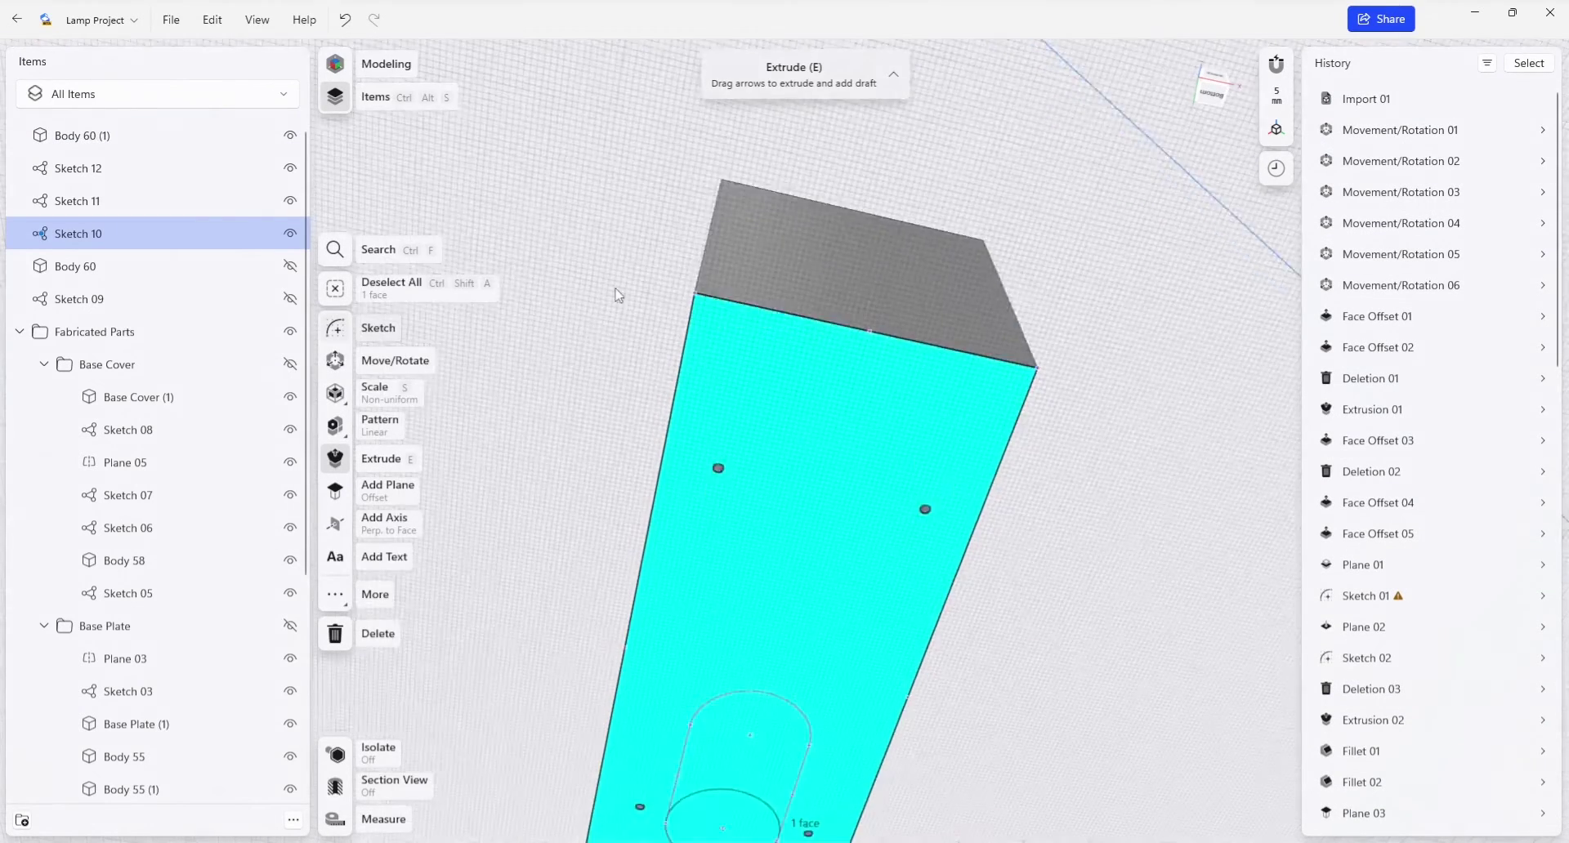
click(639, 245)
mouse_move(640, 251)
right_down()
mouse_move(660, 365)
mouse_move(645, 571)
mouse_move(671, 553)
mouse_move(631, 474)
right_up()
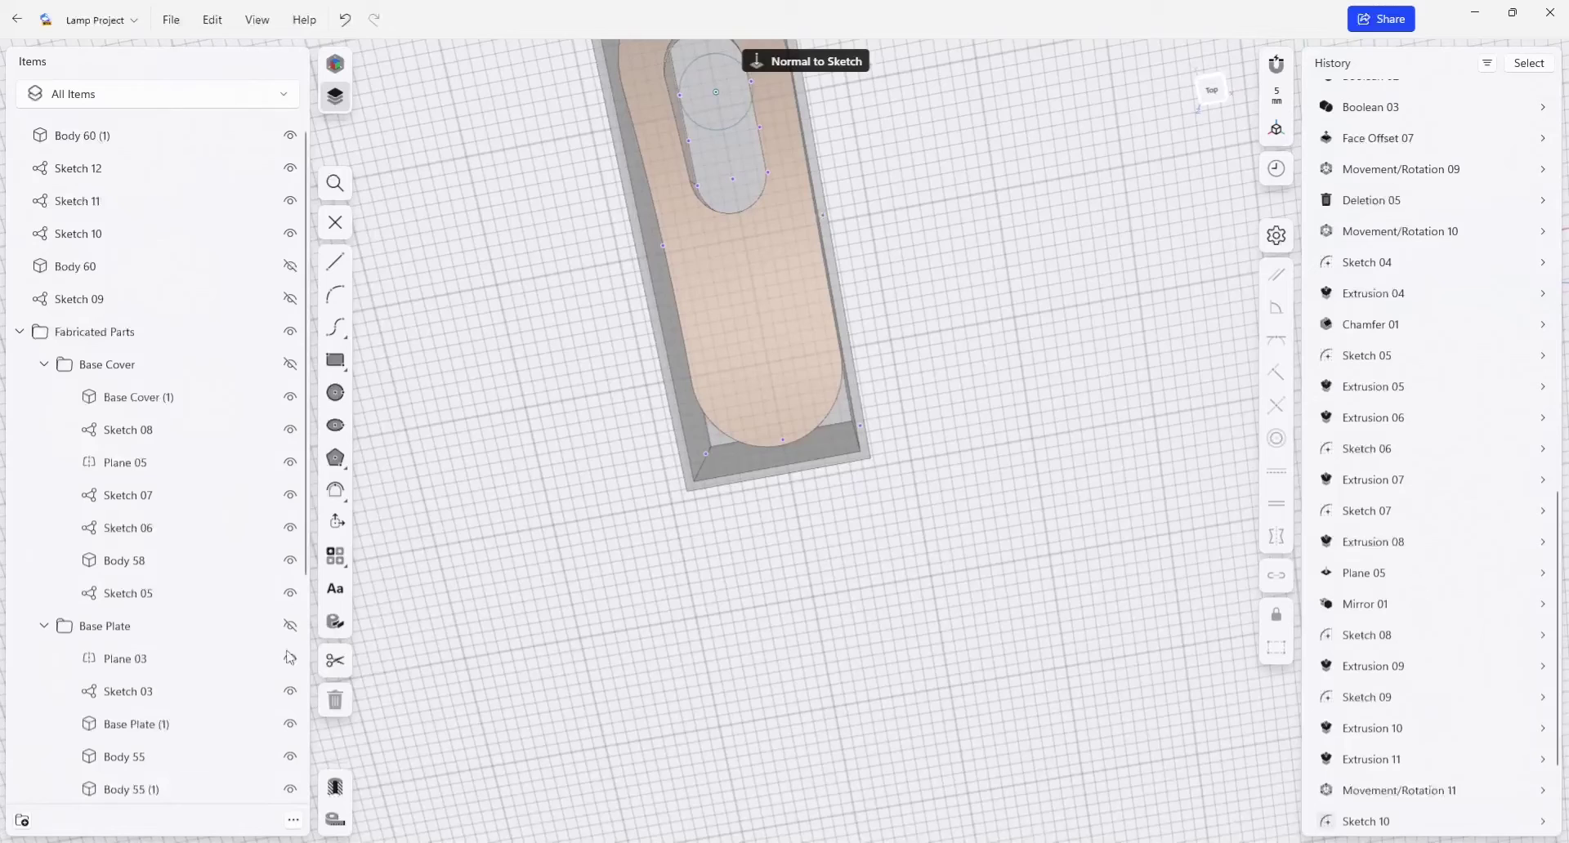
- Project the wooden part's rounded end arcs and the long side edges, five edges in all, onto the underside sketch
click(368, 623)
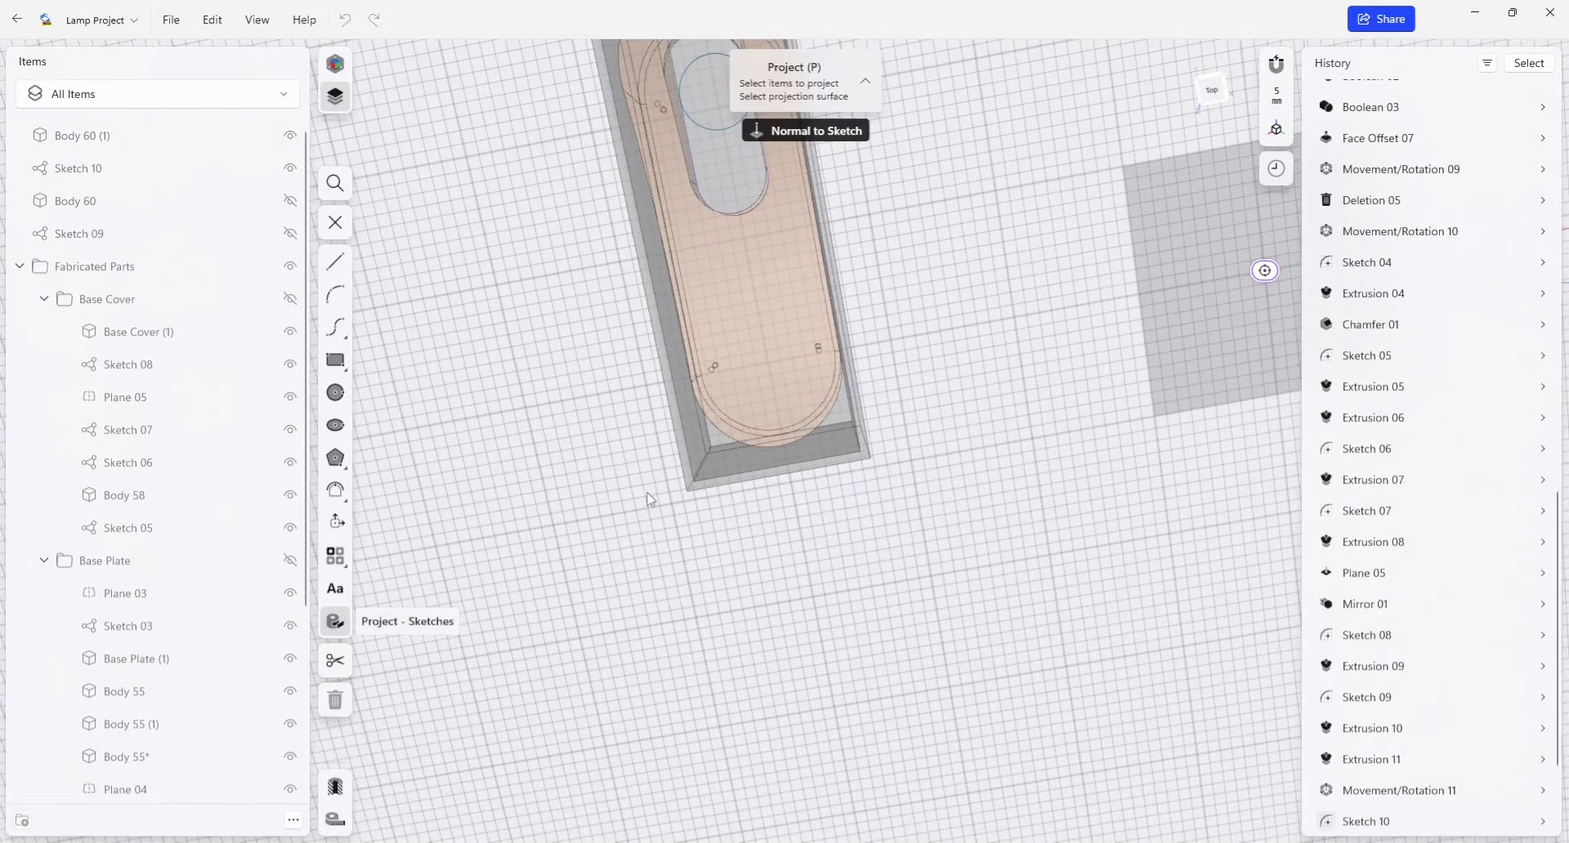
click(742, 445)
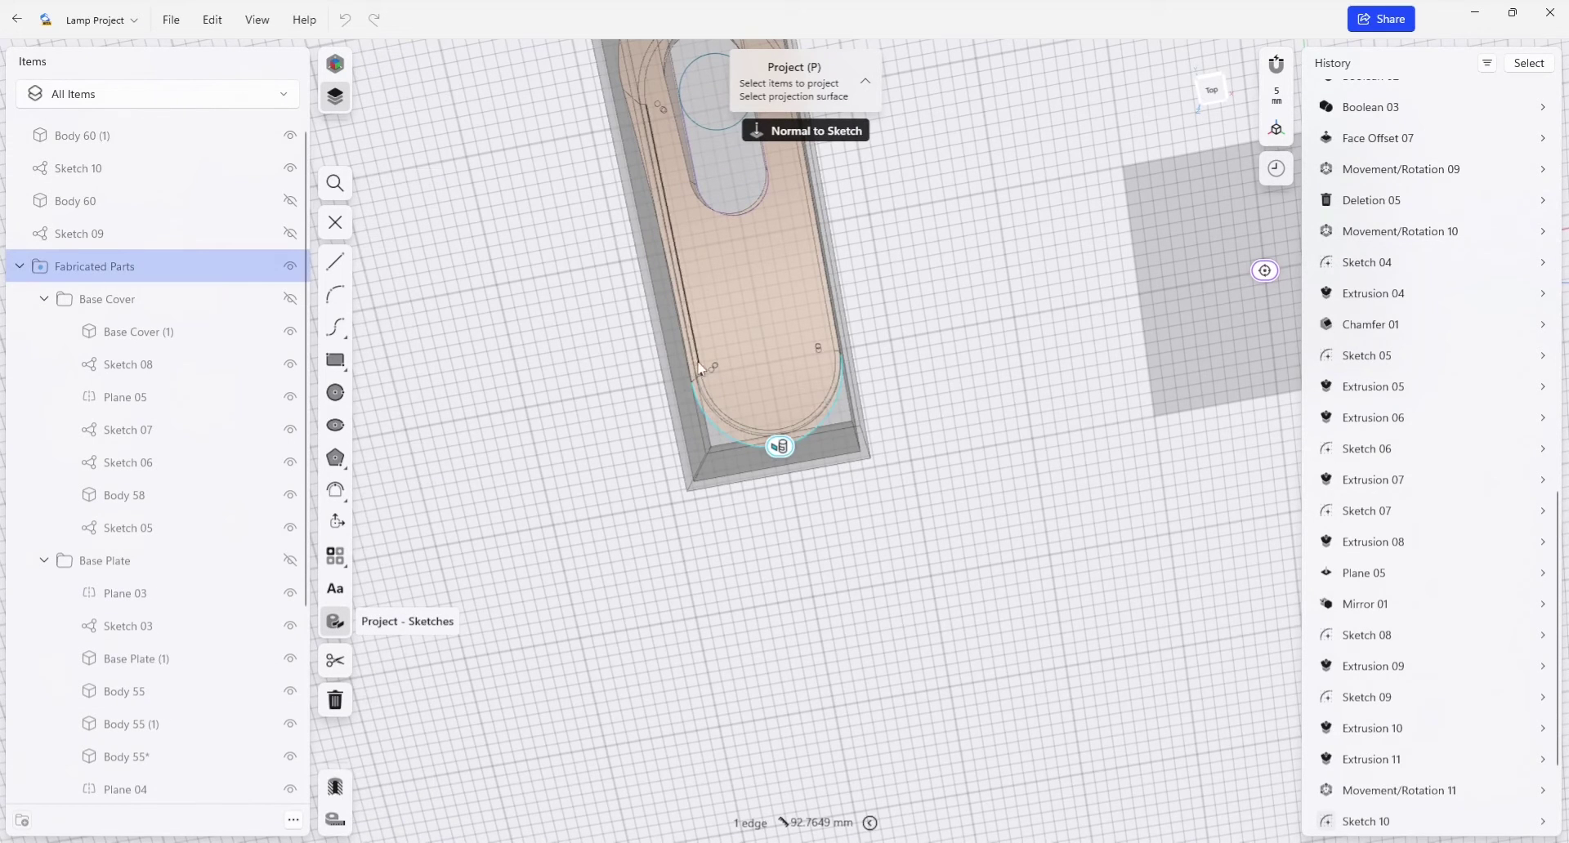
click(688, 367)
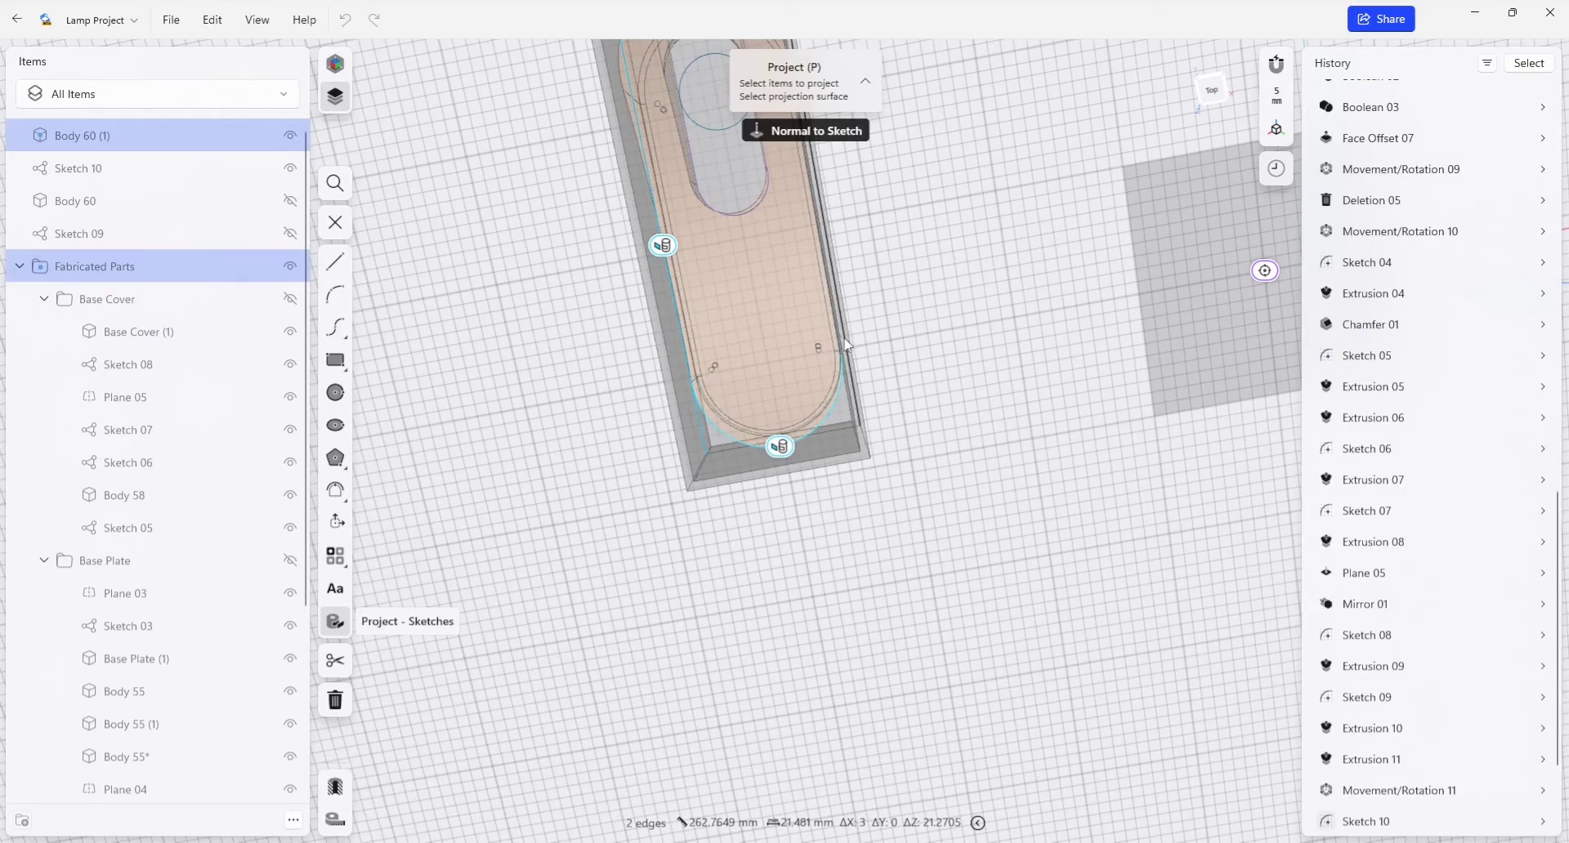
right_drag(932, 403, 993, 401)
scroll(871, 362, up, 3)
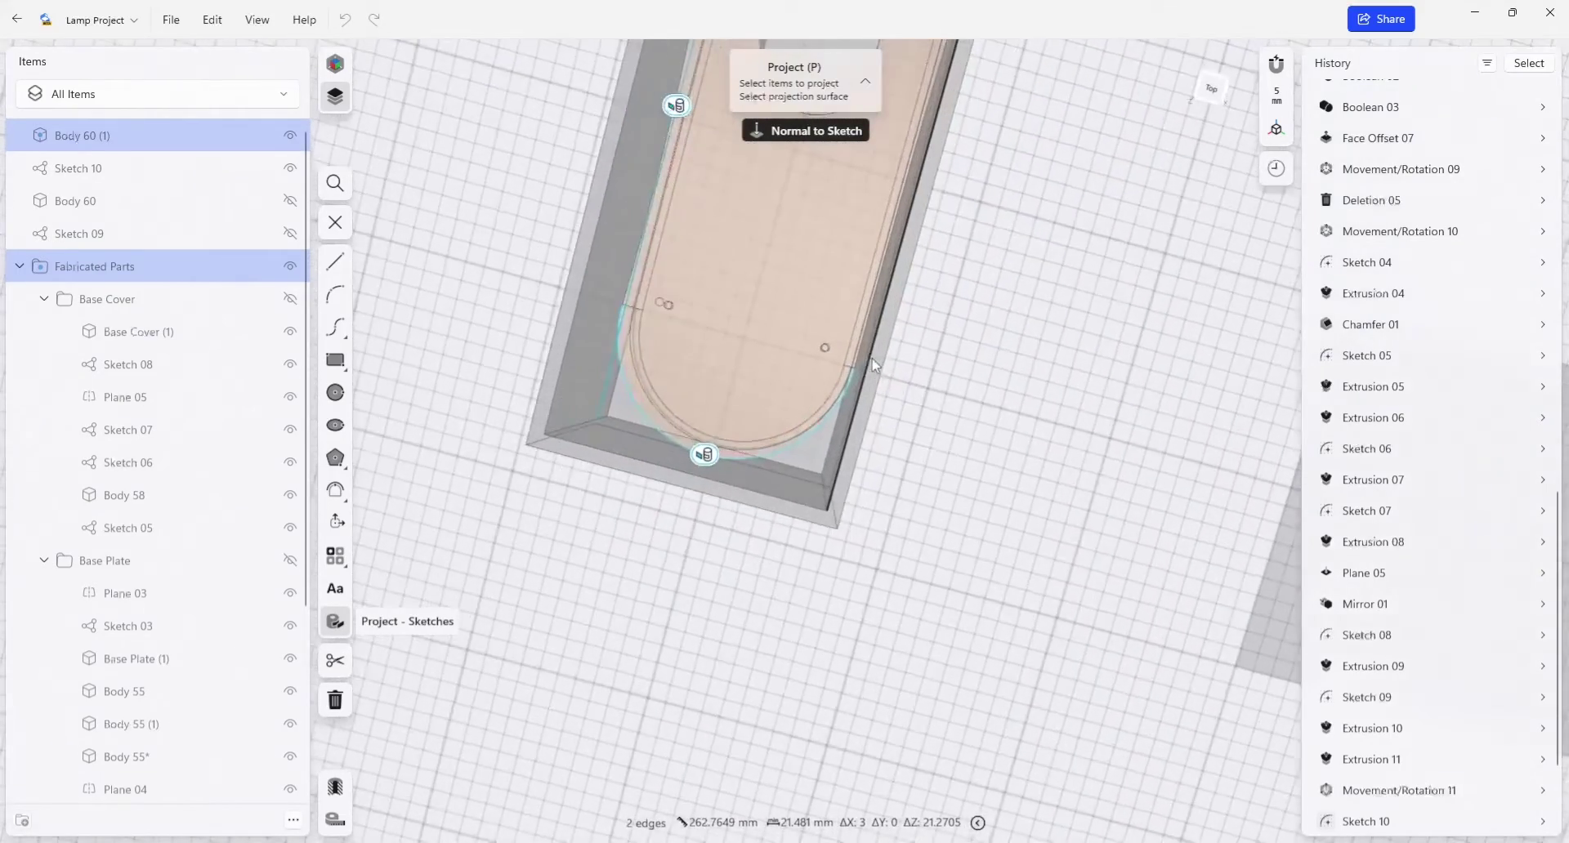
scroll(871, 365, up, 2)
right_drag(867, 264, 834, 324)
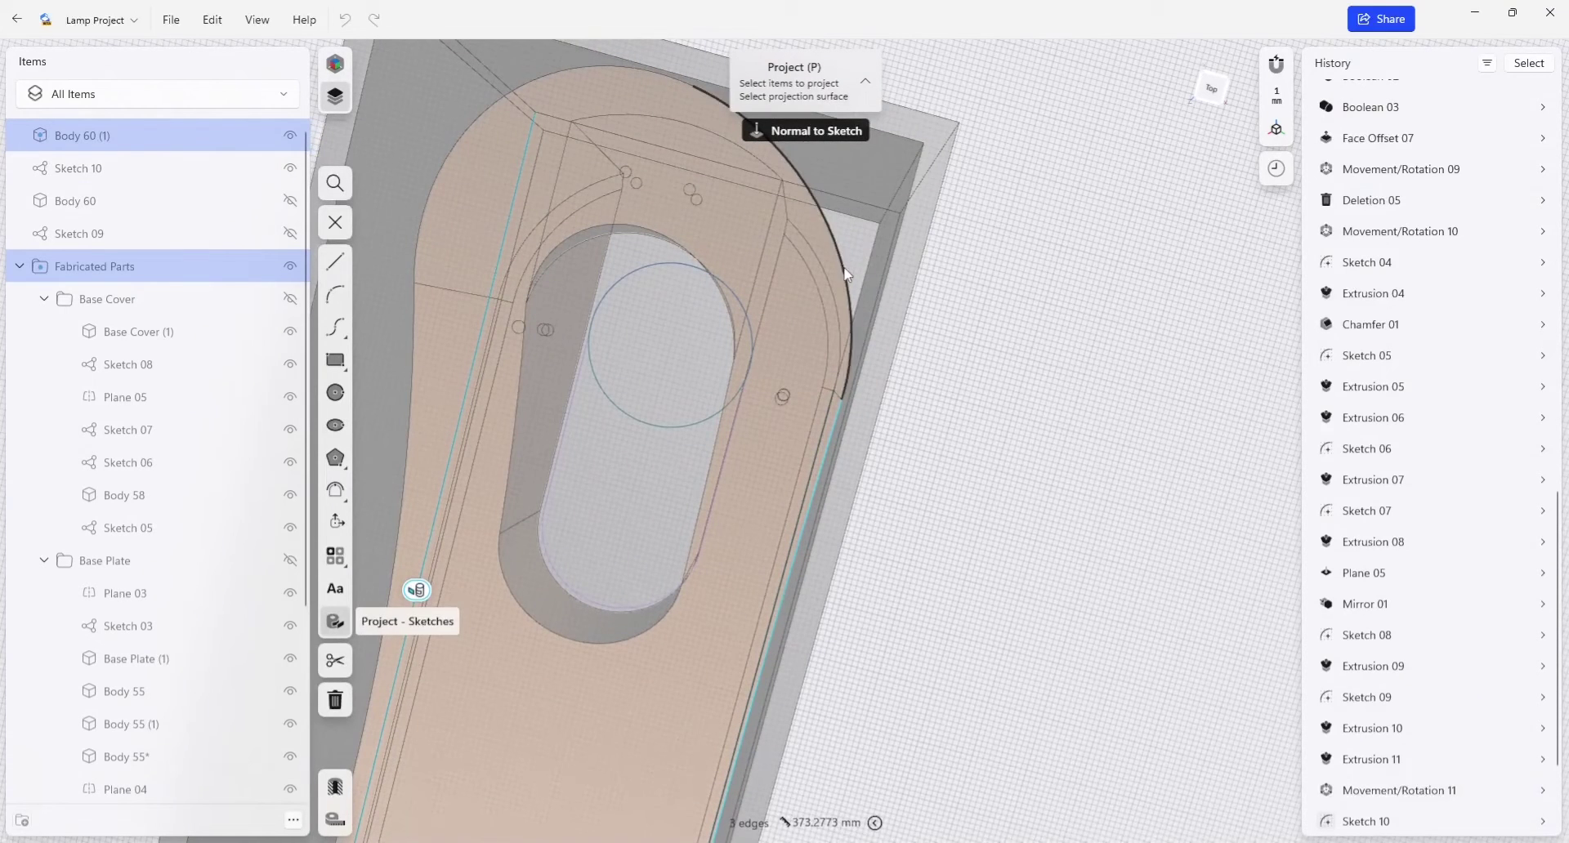
click(635, 68)
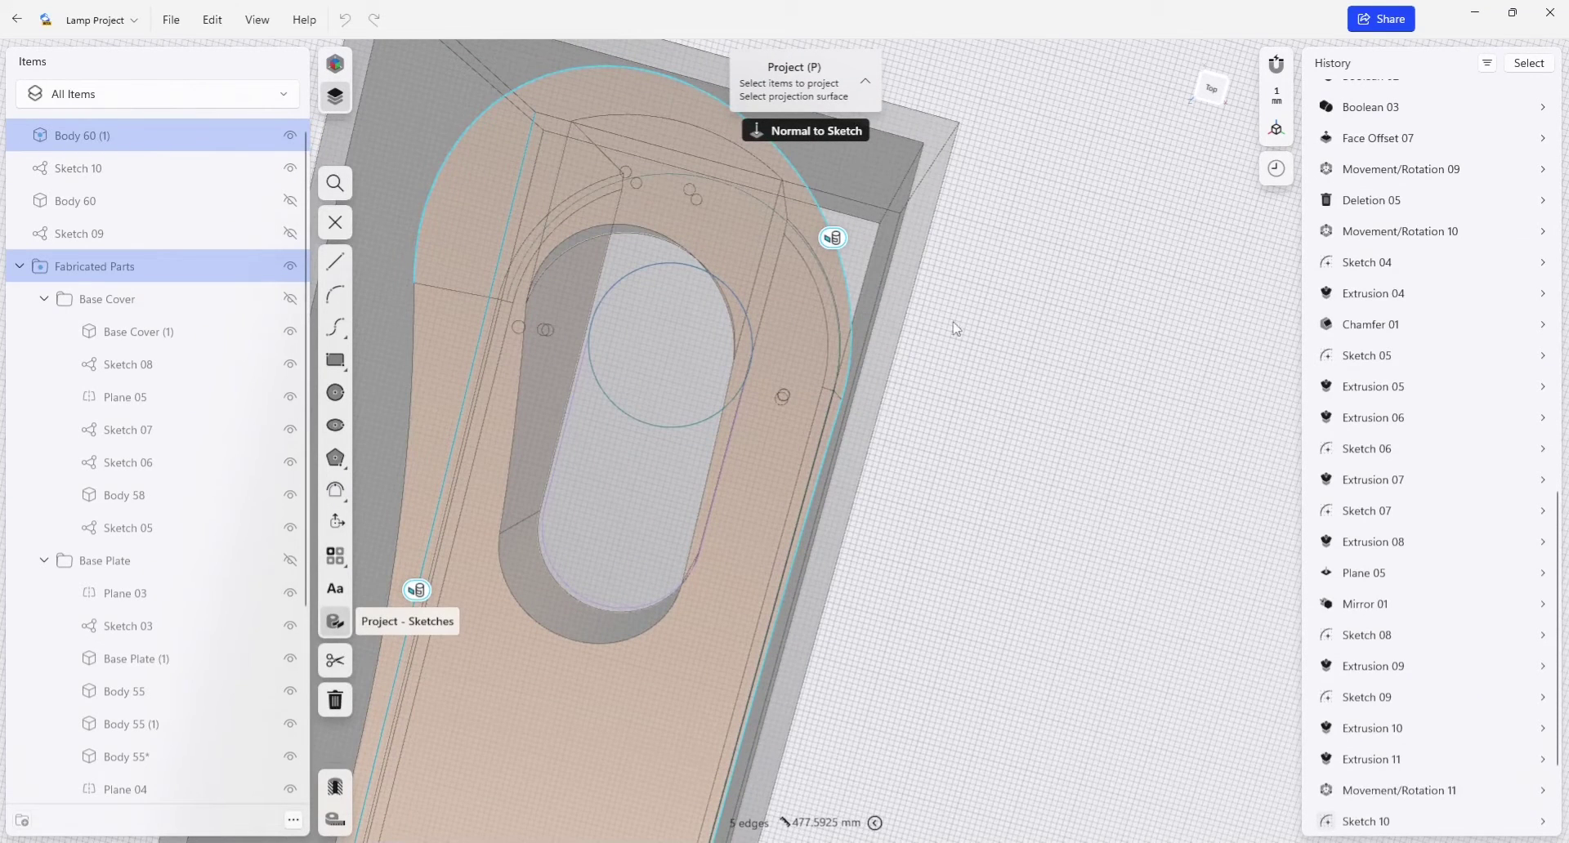
click(938, 725)
- Draw a straight line about 106 mm long joining the open ends of the two projected end arcs
mouse_move(1078, 651)
right_down()
mouse_move(924, 578)
mouse_move(649, 371)
mouse_move(872, 339)
mouse_move(837, 507)
right_up()
middle_drag(837, 507, 872, 434)
scroll(857, 665, up, 3)
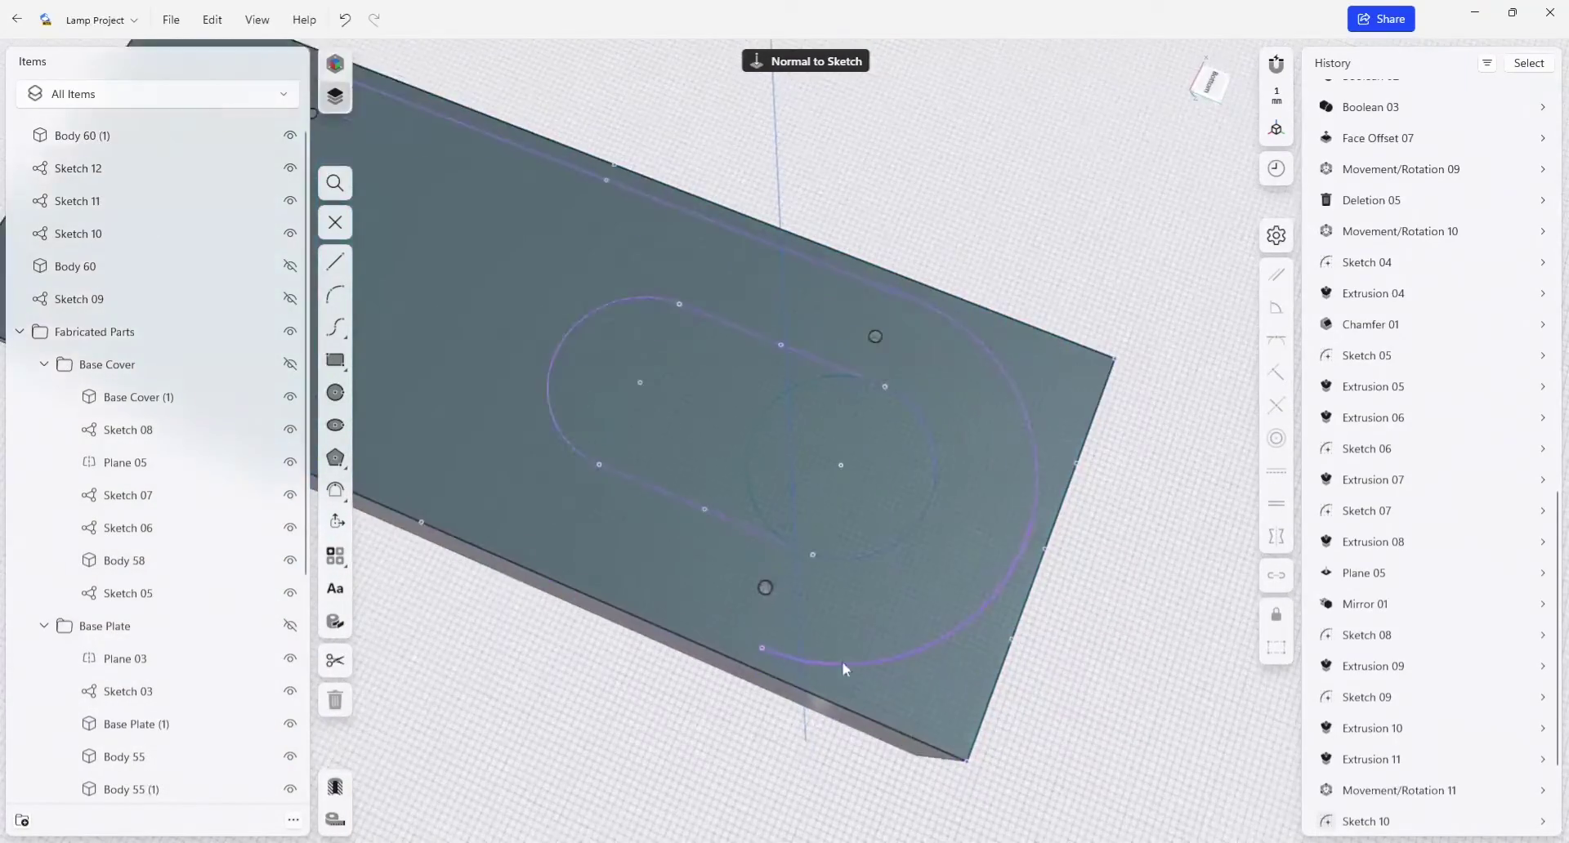
middle_drag(842, 662, 1018, 645)
scroll(1019, 645, down, 2)
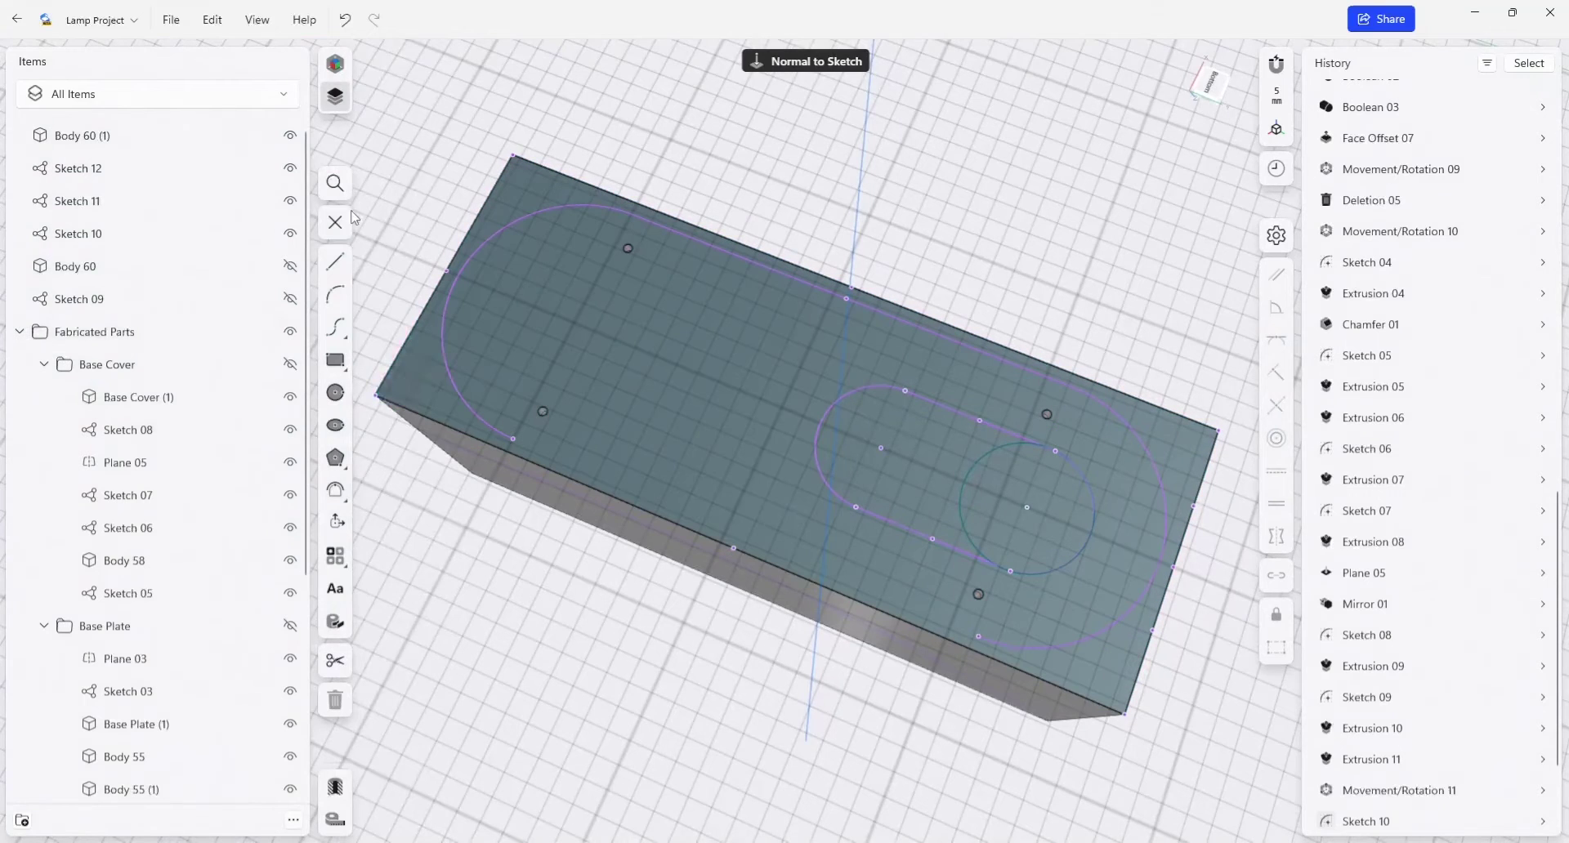
key(l)
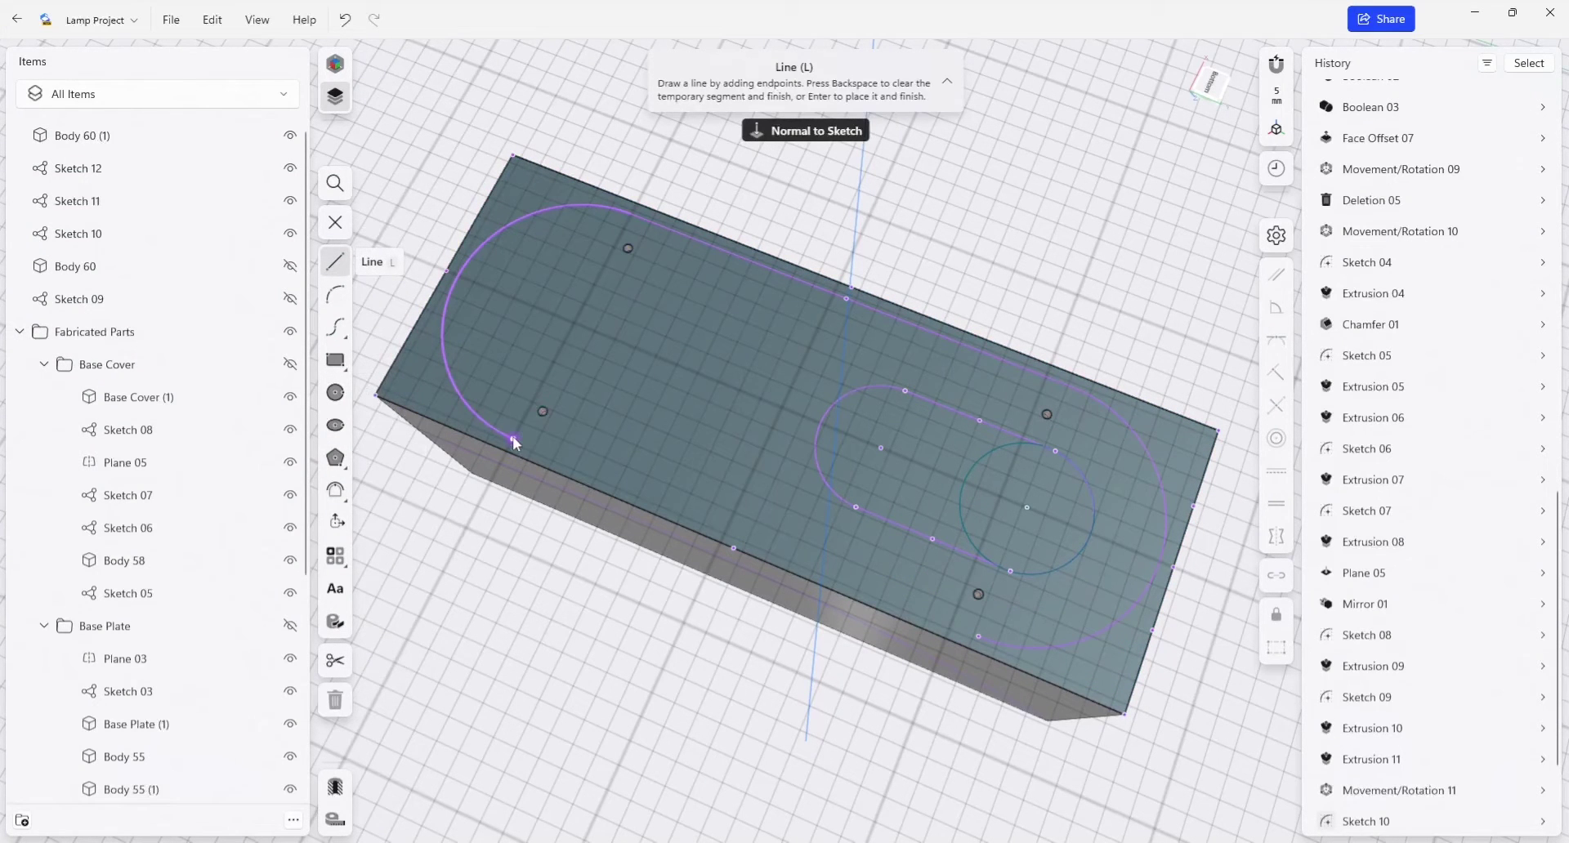
click(978, 636)
right_drag(978, 799, 930, 774)
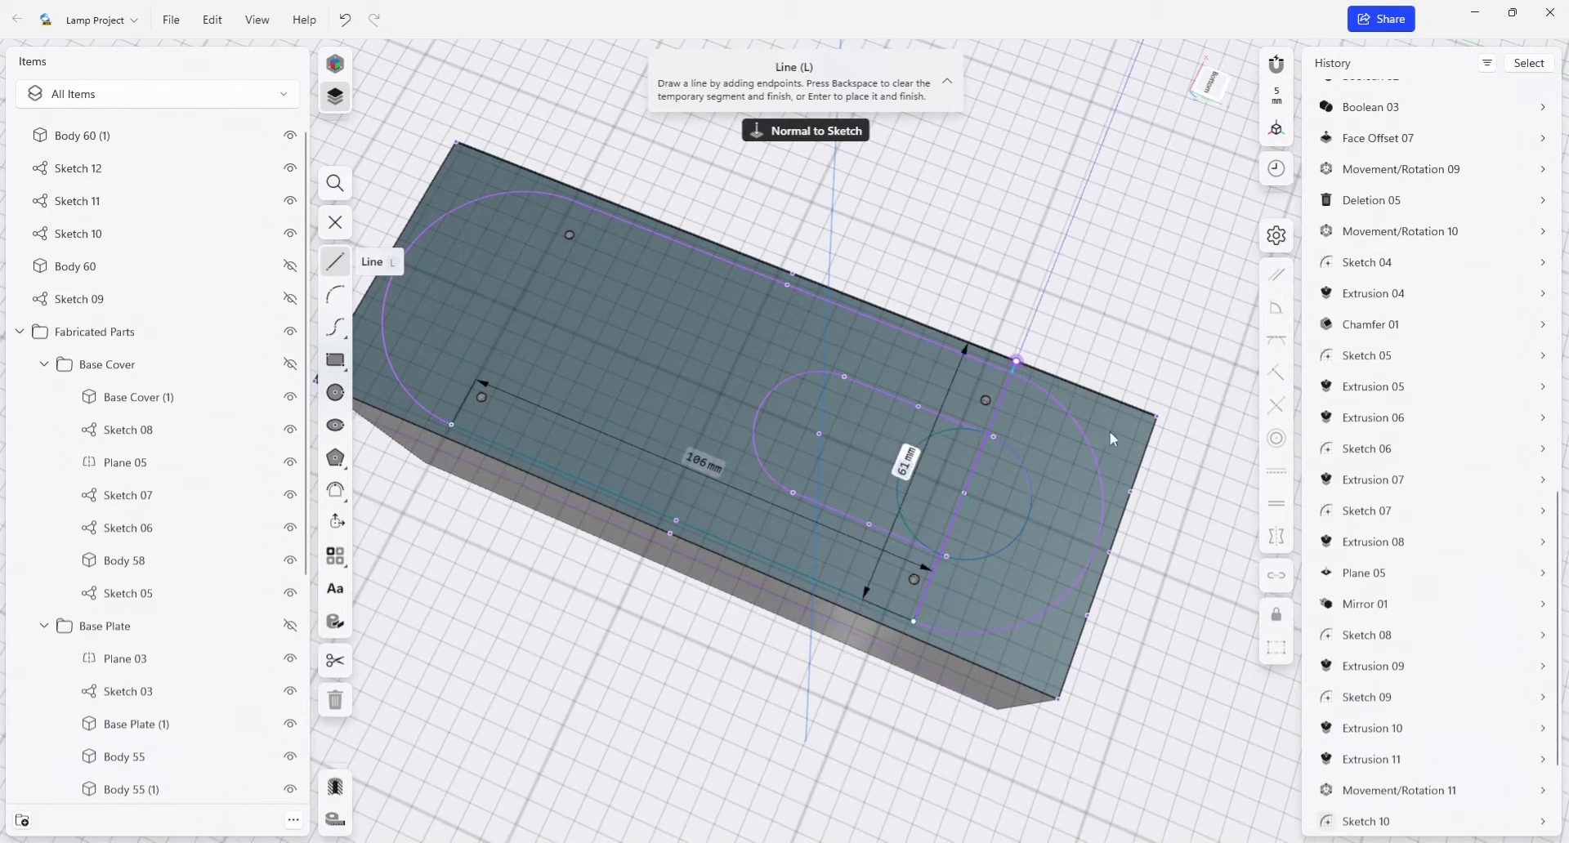
key(BackSpace)
middle_drag(1169, 532, 1040, 521)
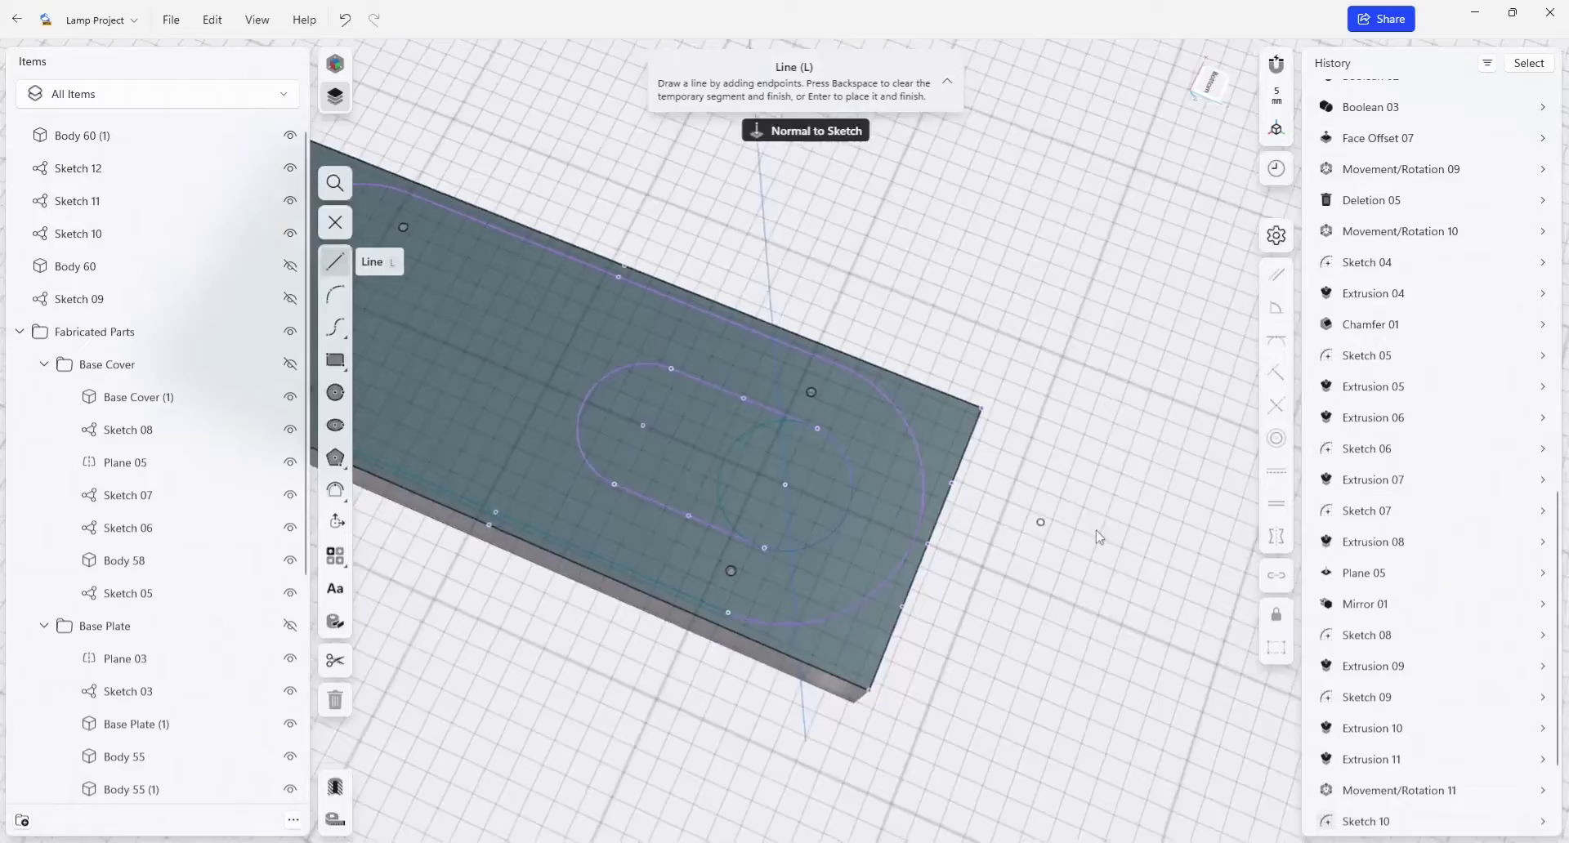
right_drag(1040, 522, 1076, 604)
mouse_move(1007, 458)
right_down()
mouse_move(959, 507)
mouse_move(949, 339)
right_up()
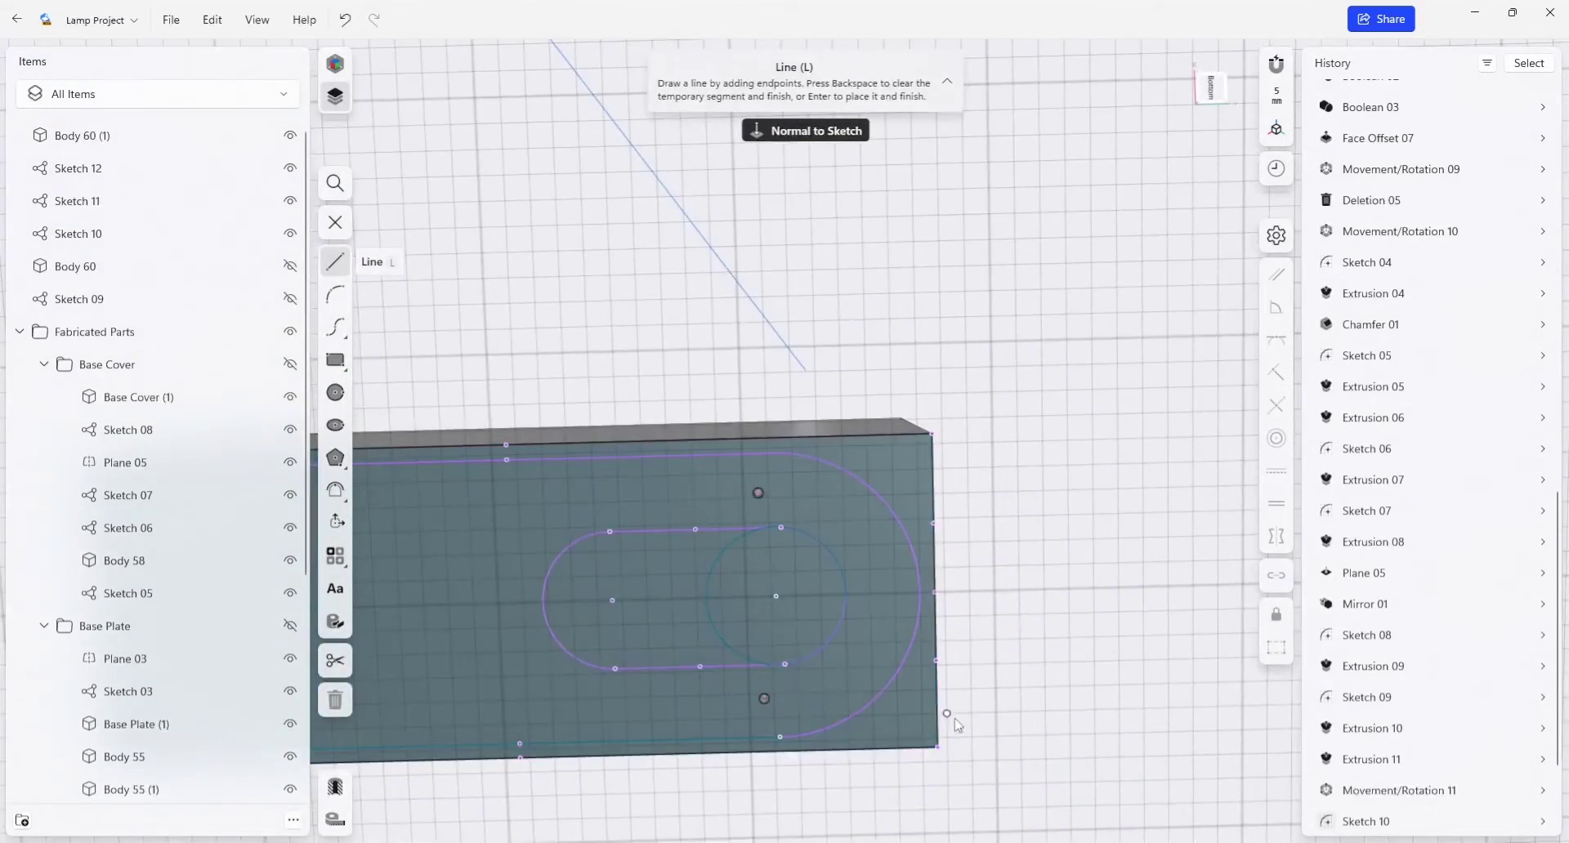
mouse_move(1015, 618)
middle_down()
mouse_move(1036, 556)
mouse_move(1105, 535)
middle_up()
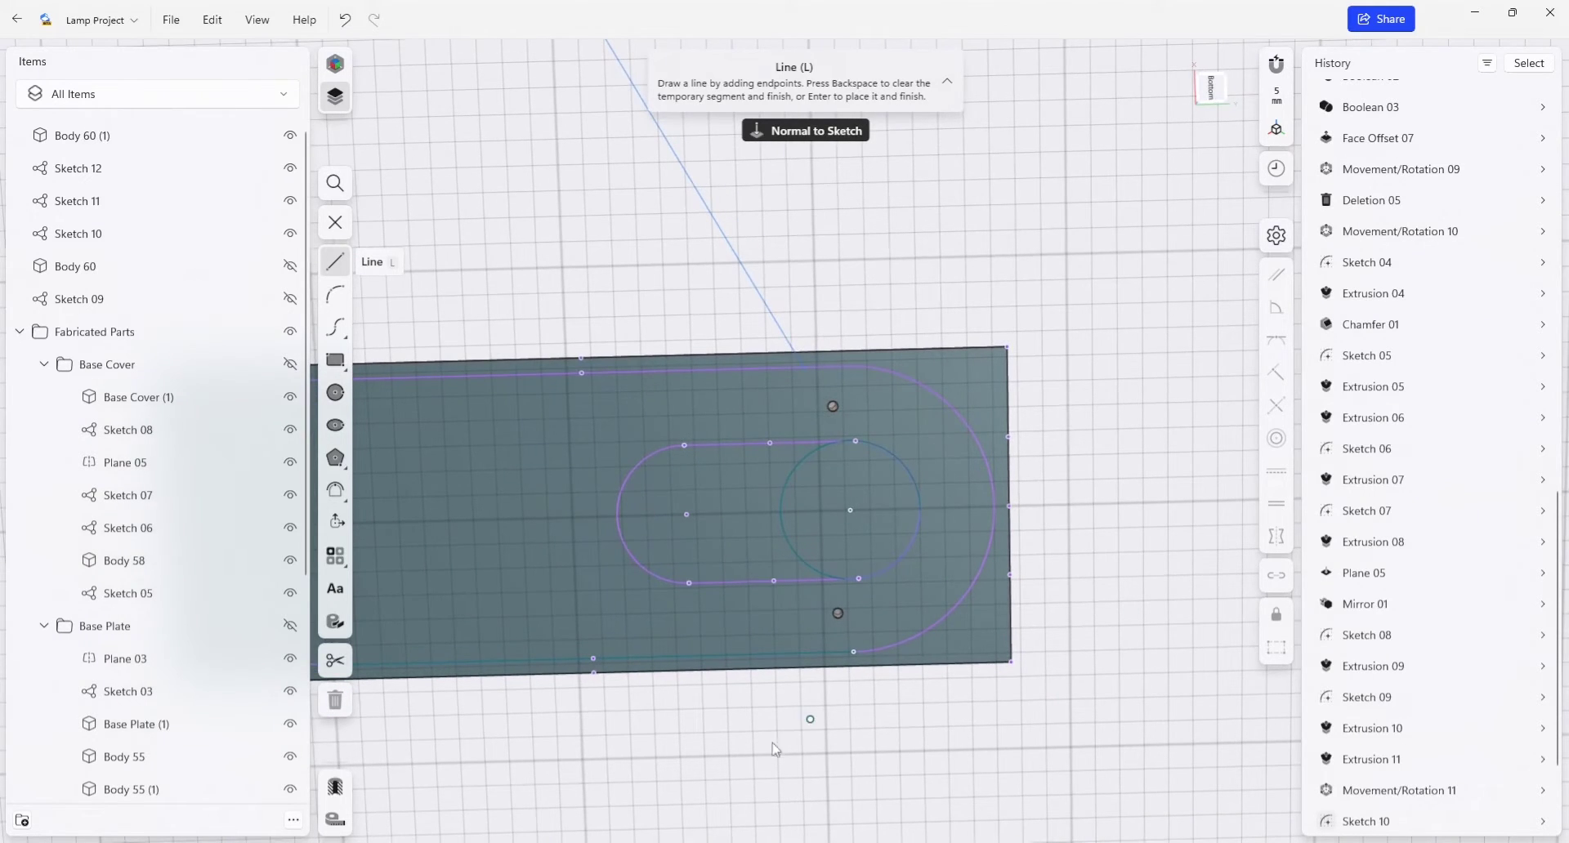
- Draw a straight line across the underside joining the midpoints of the two long sides of the rounded outline
middle_drag(776, 750, 830, 716)
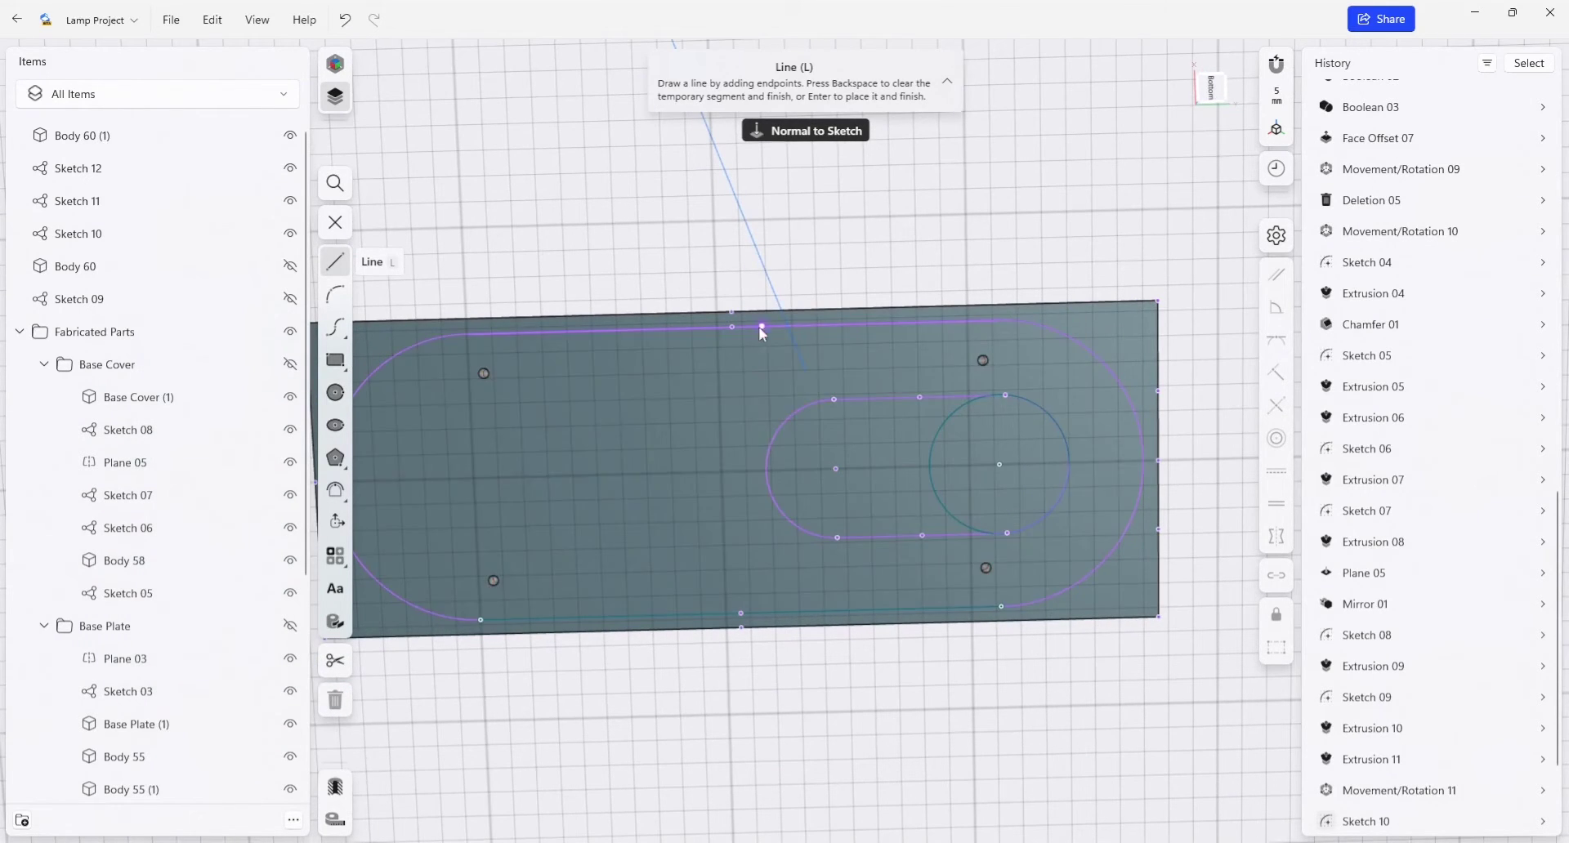
click(731, 328)
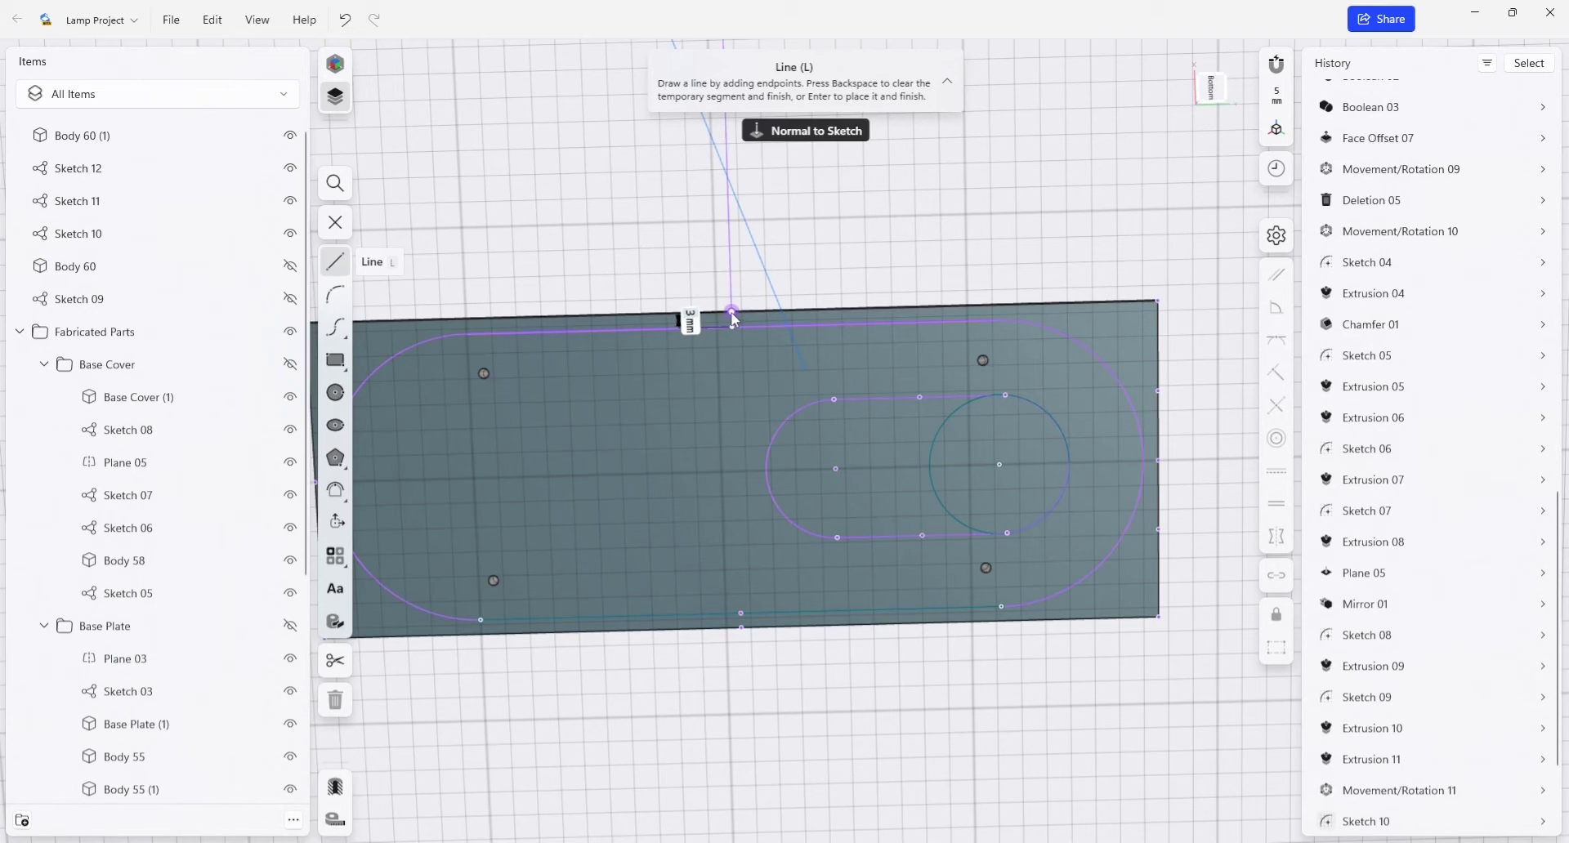
key(BackSpace)
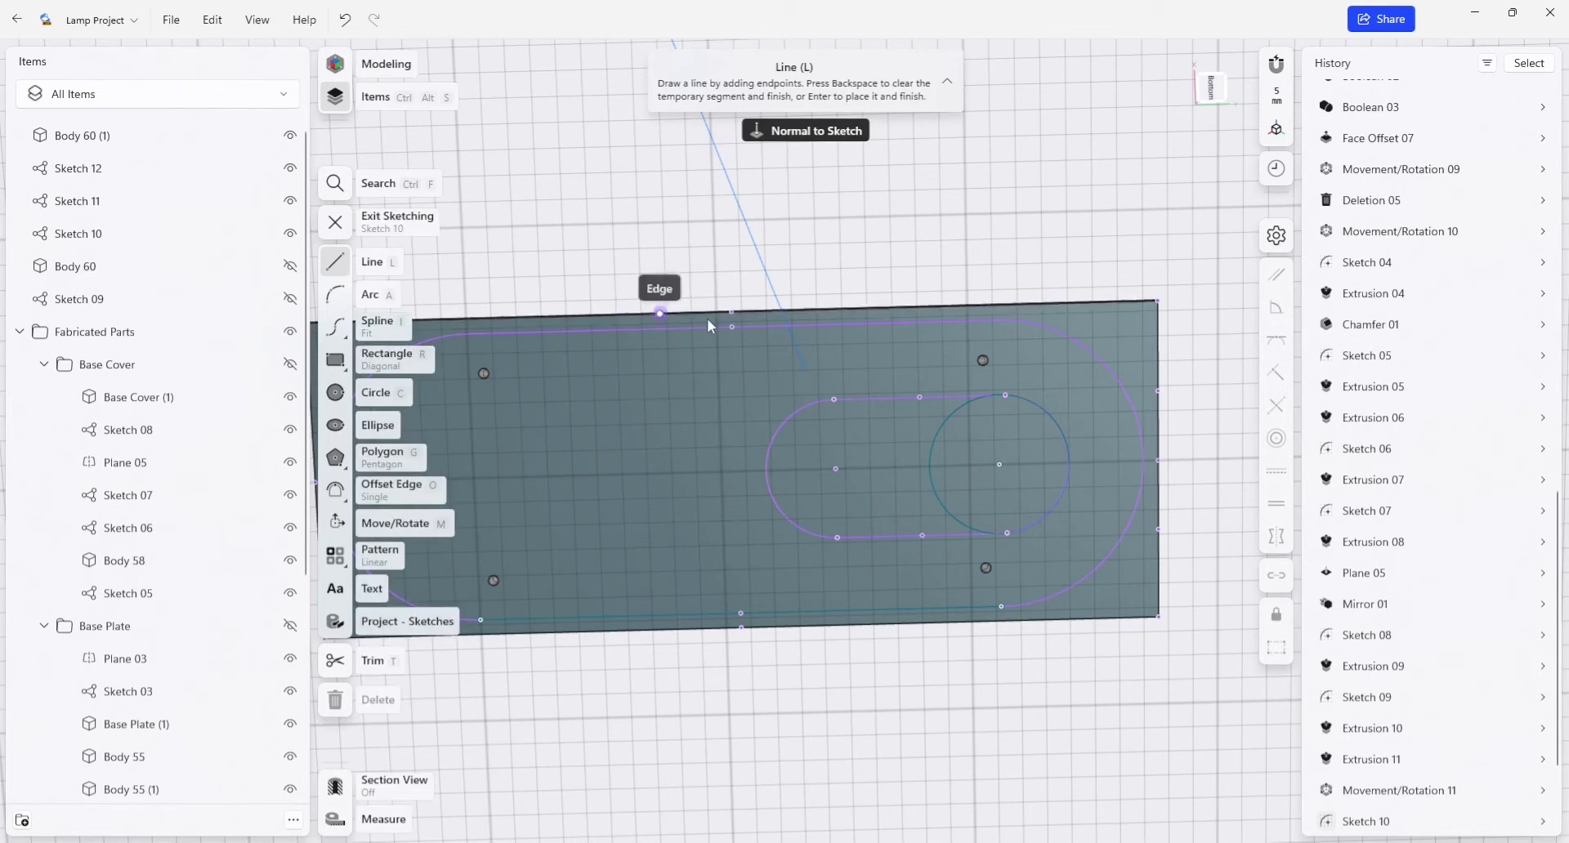
click(732, 327)
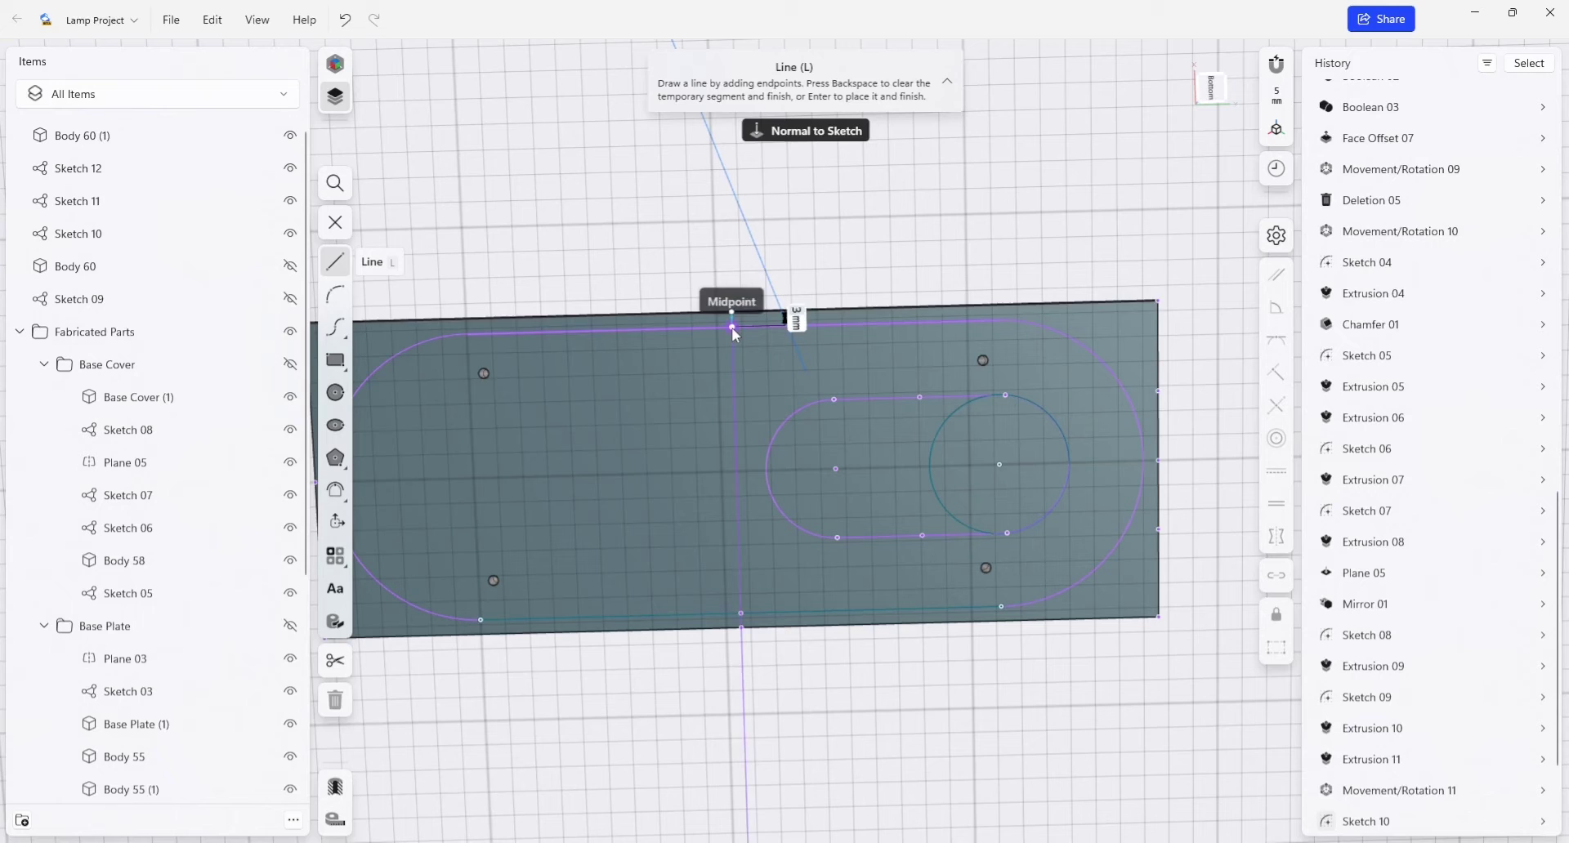
click(740, 614)
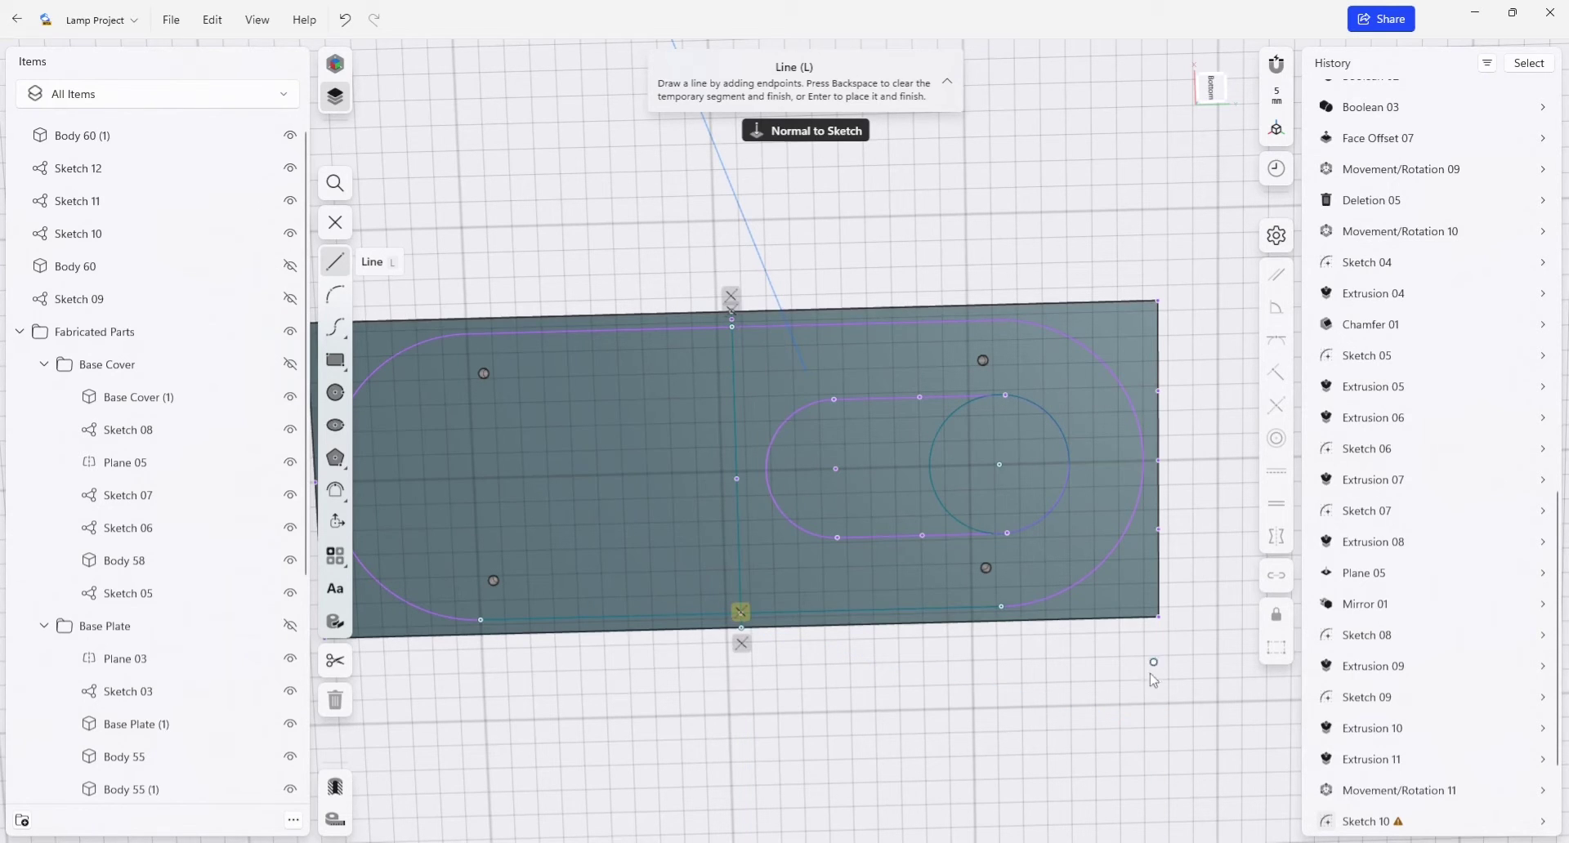
key(Escape)
- Extrude the sketch region outside the rounded outline at the slotted end by -35 mm, cutting away the copied box's lower walls
click(1132, 591)
right_drag(1191, 504, 1190, 571)
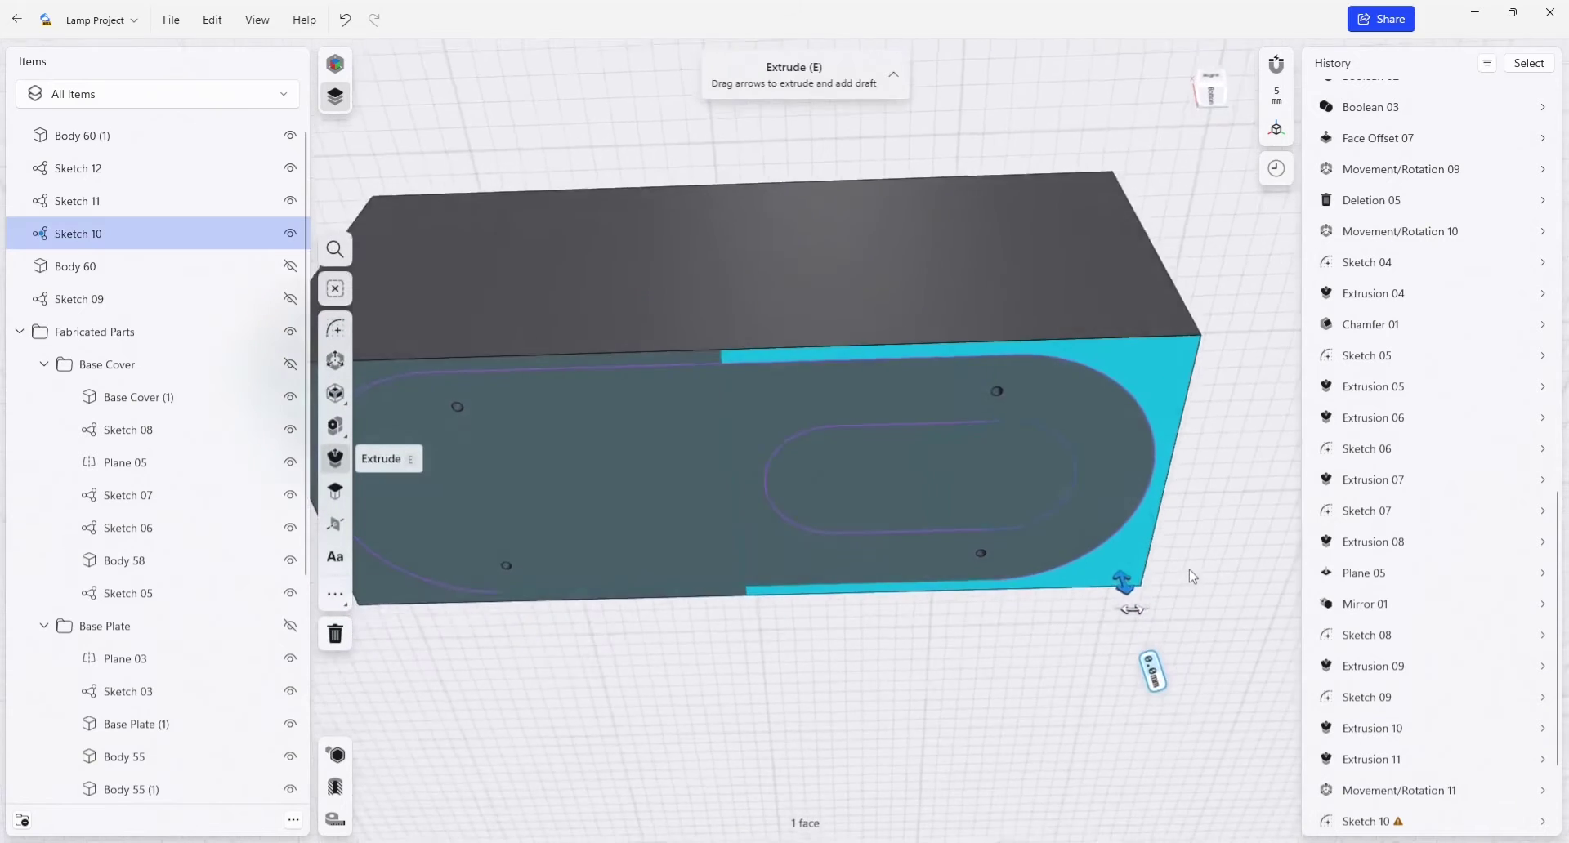
mouse_move(1127, 575)
mouse_down()
mouse_move(1086, 378)
mouse_move(1117, 353)
mouse_up()
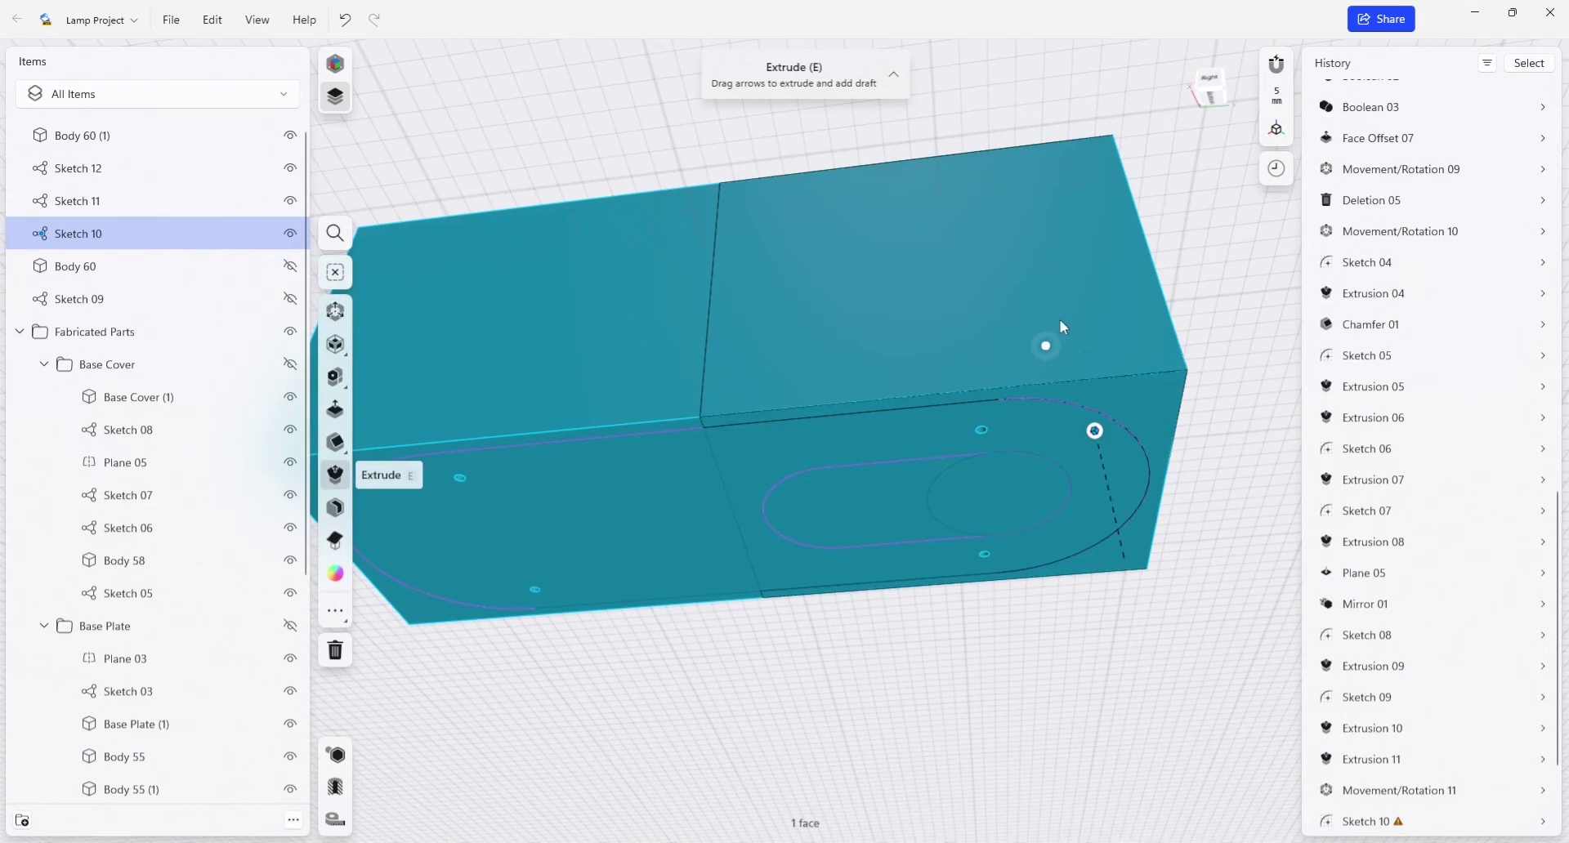
right_drag(1250, 346, 1225, 395)
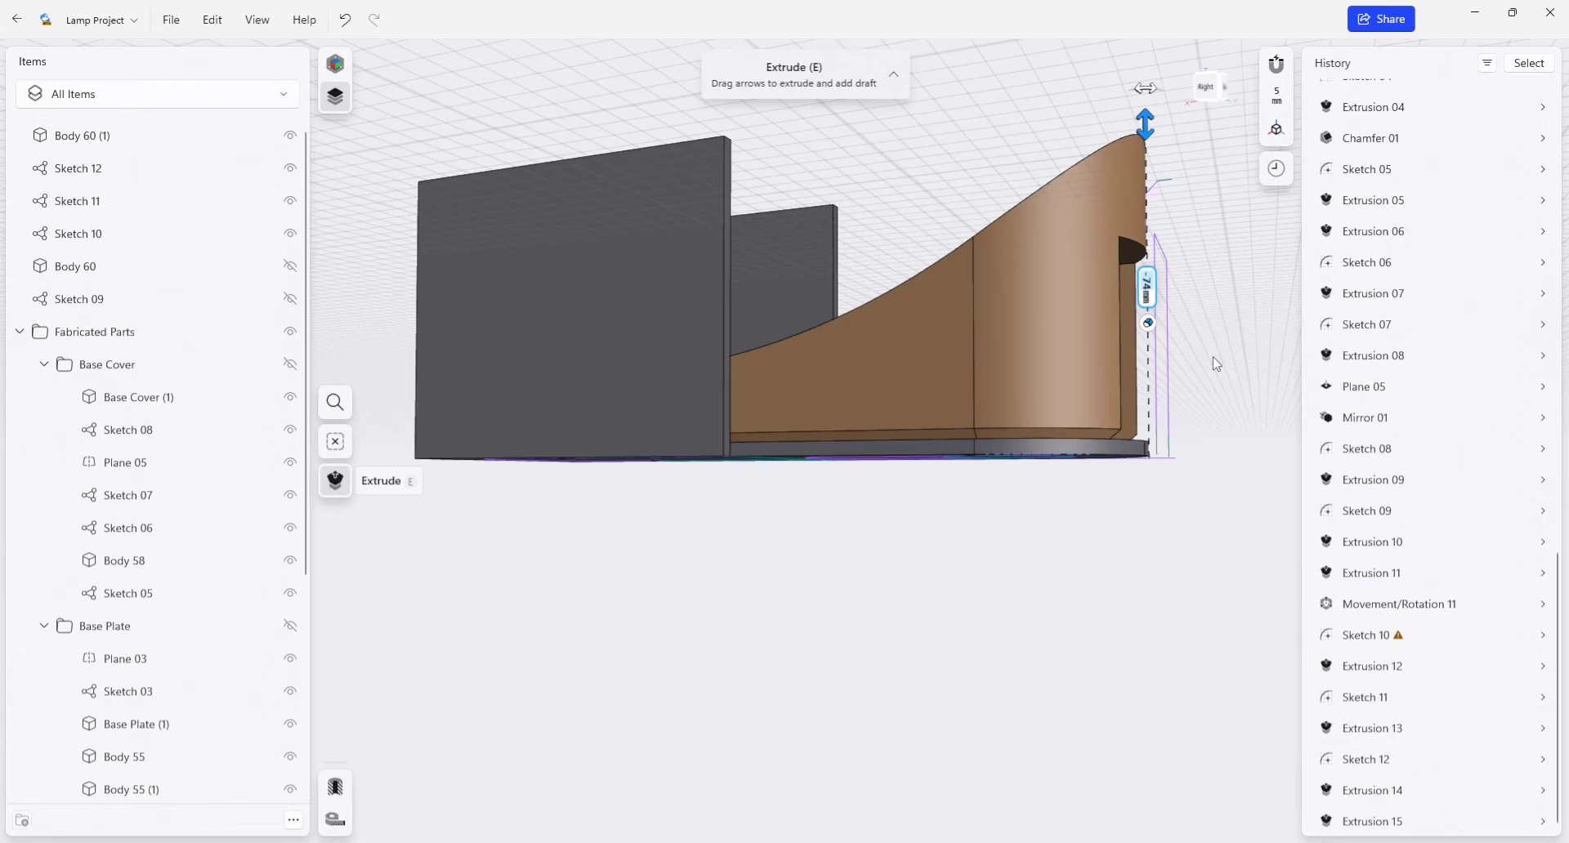
text(-35)
key(Return)
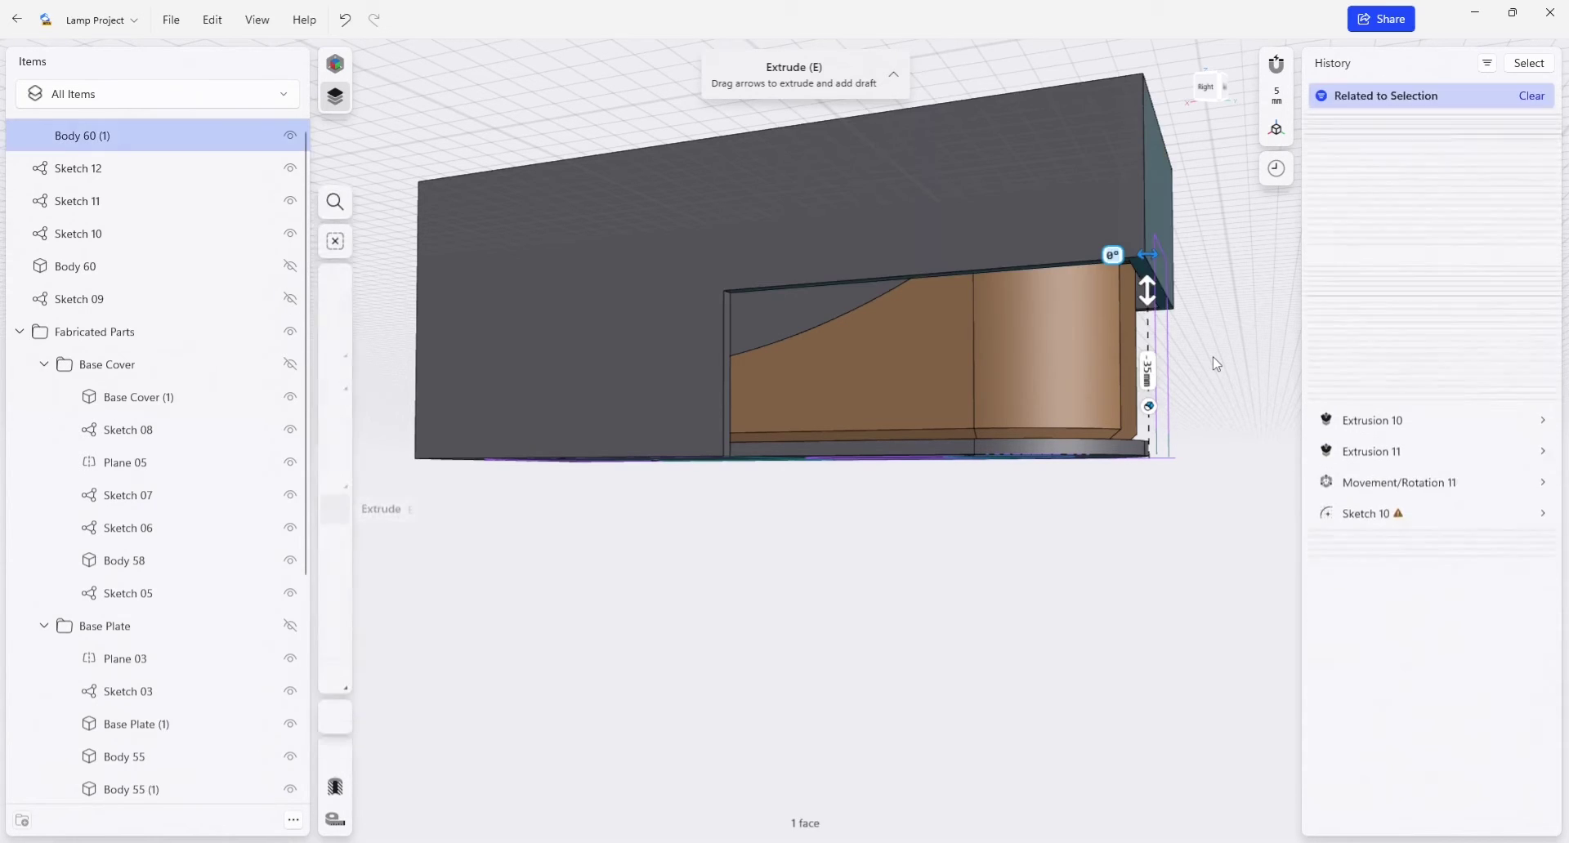
click(1143, 556)
- Examine the cut end of the copied box and the exposed wooden part from several sides
middle_drag(1135, 563, 1040, 564)
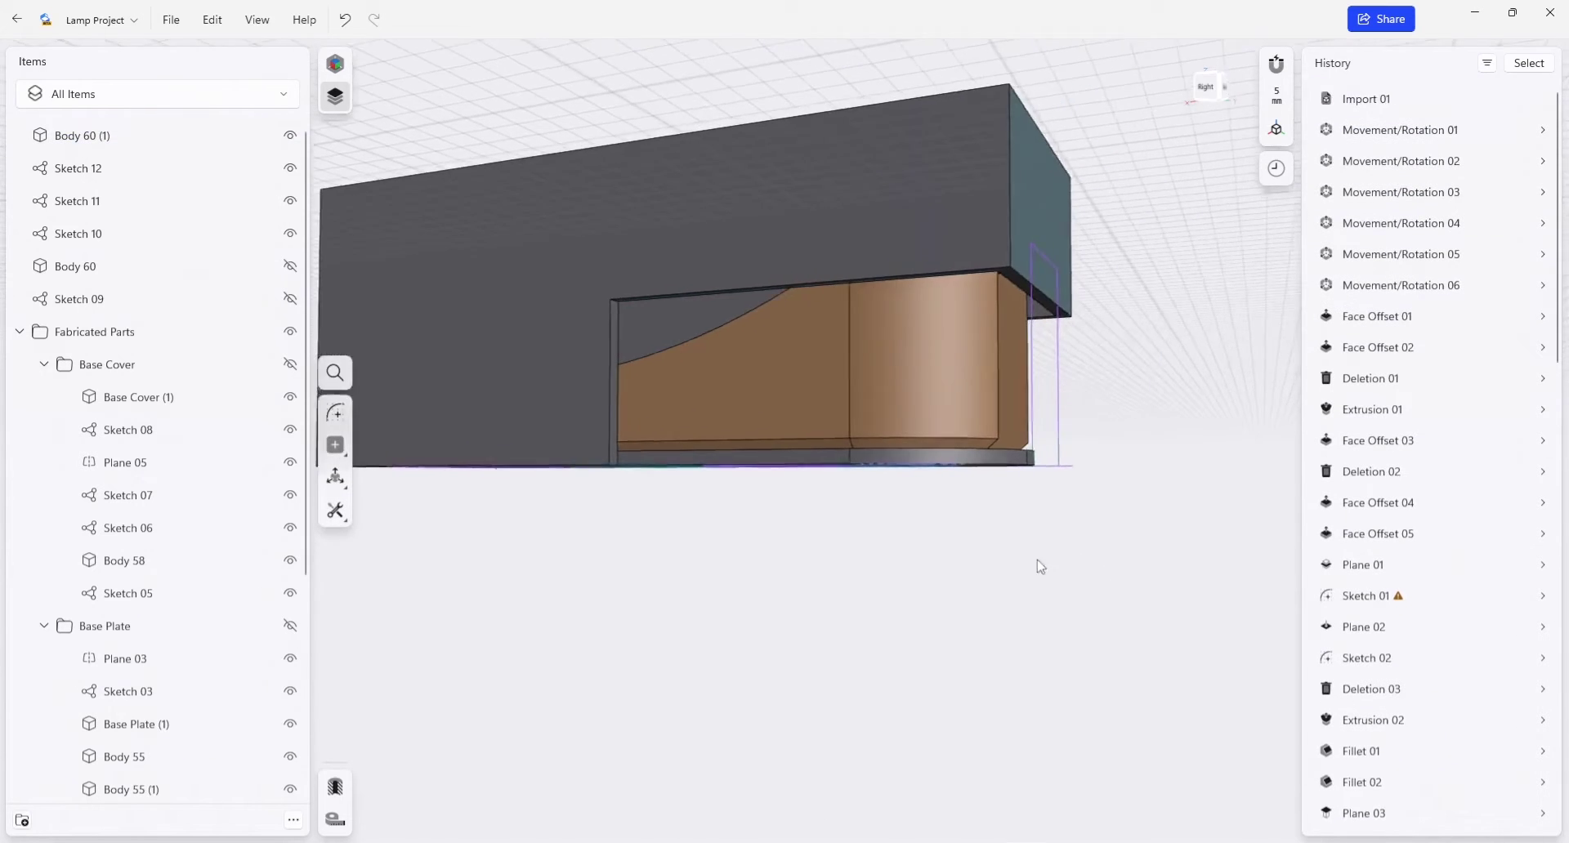
mouse_move(1040, 563)
right_down()
mouse_move(1022, 587)
mouse_move(1013, 564)
right_up()
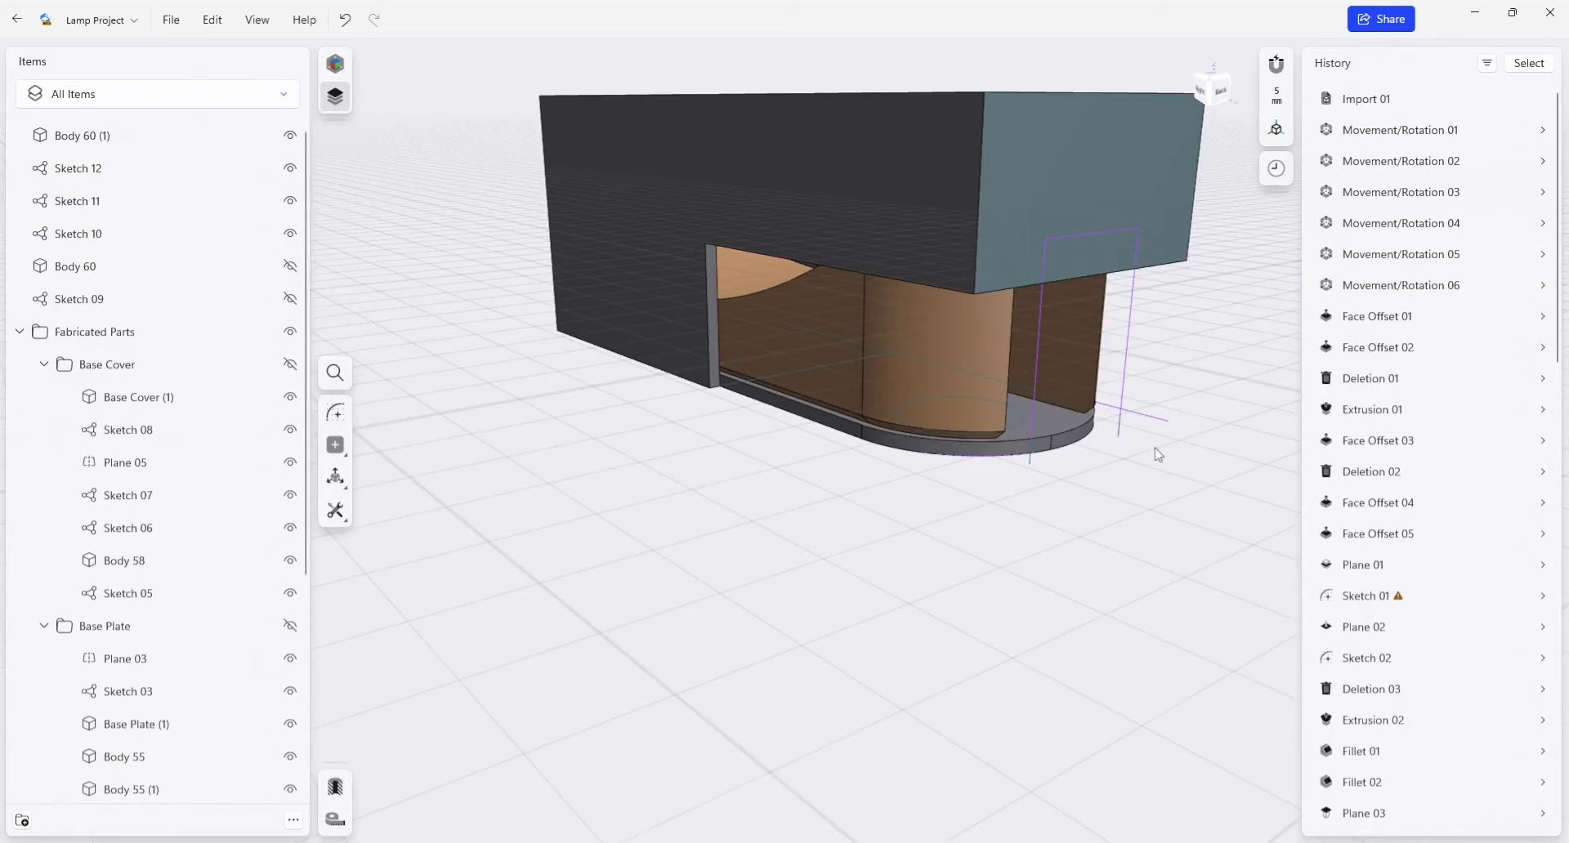
right_drag(1158, 454, 1020, 419)
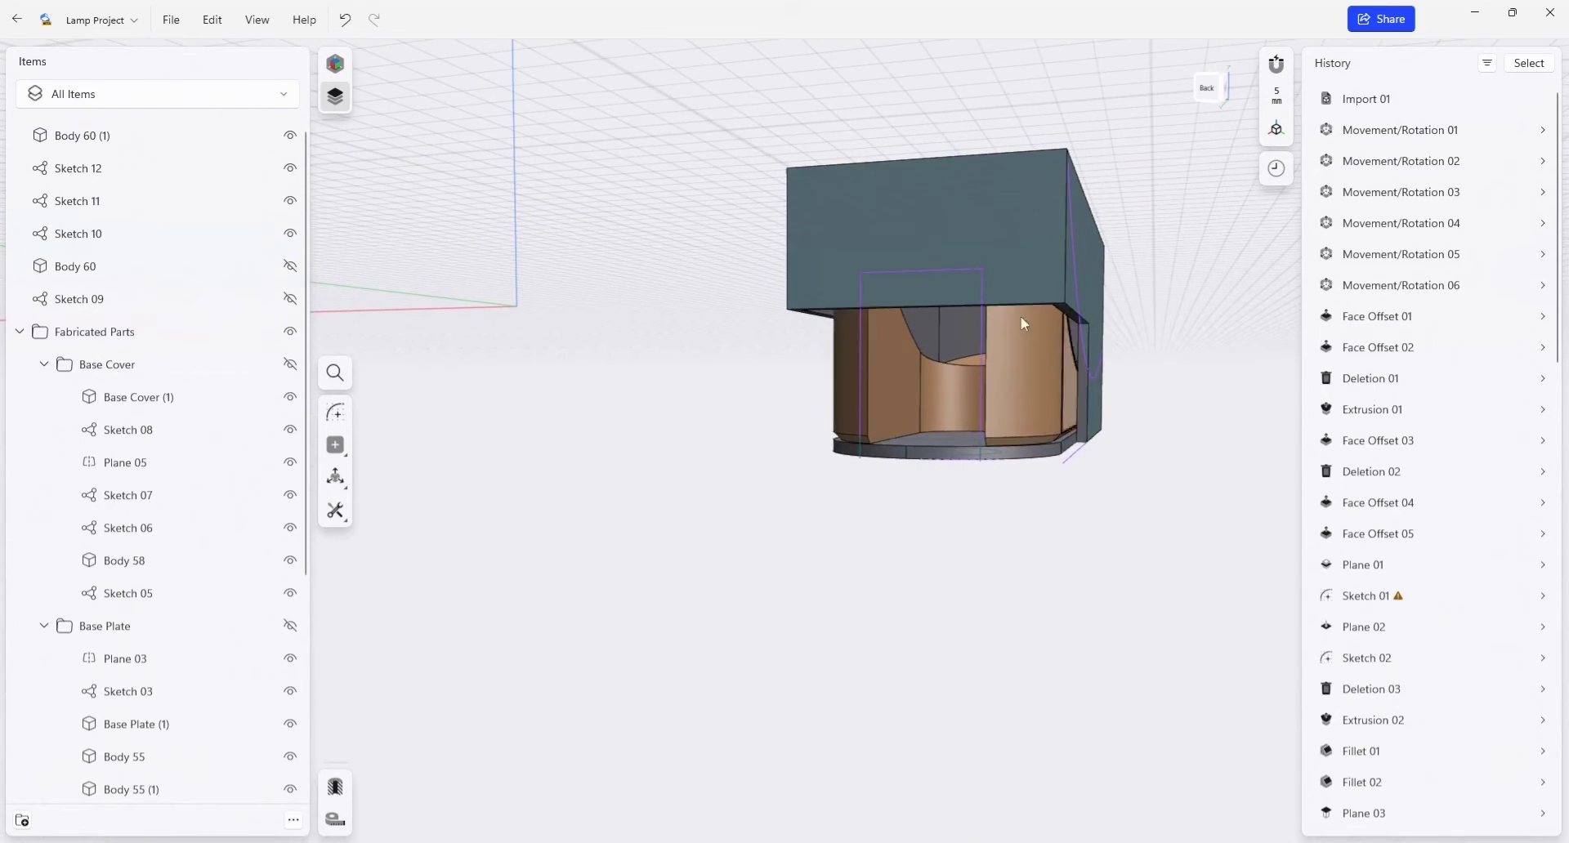
right_drag(1147, 396, 992, 332)
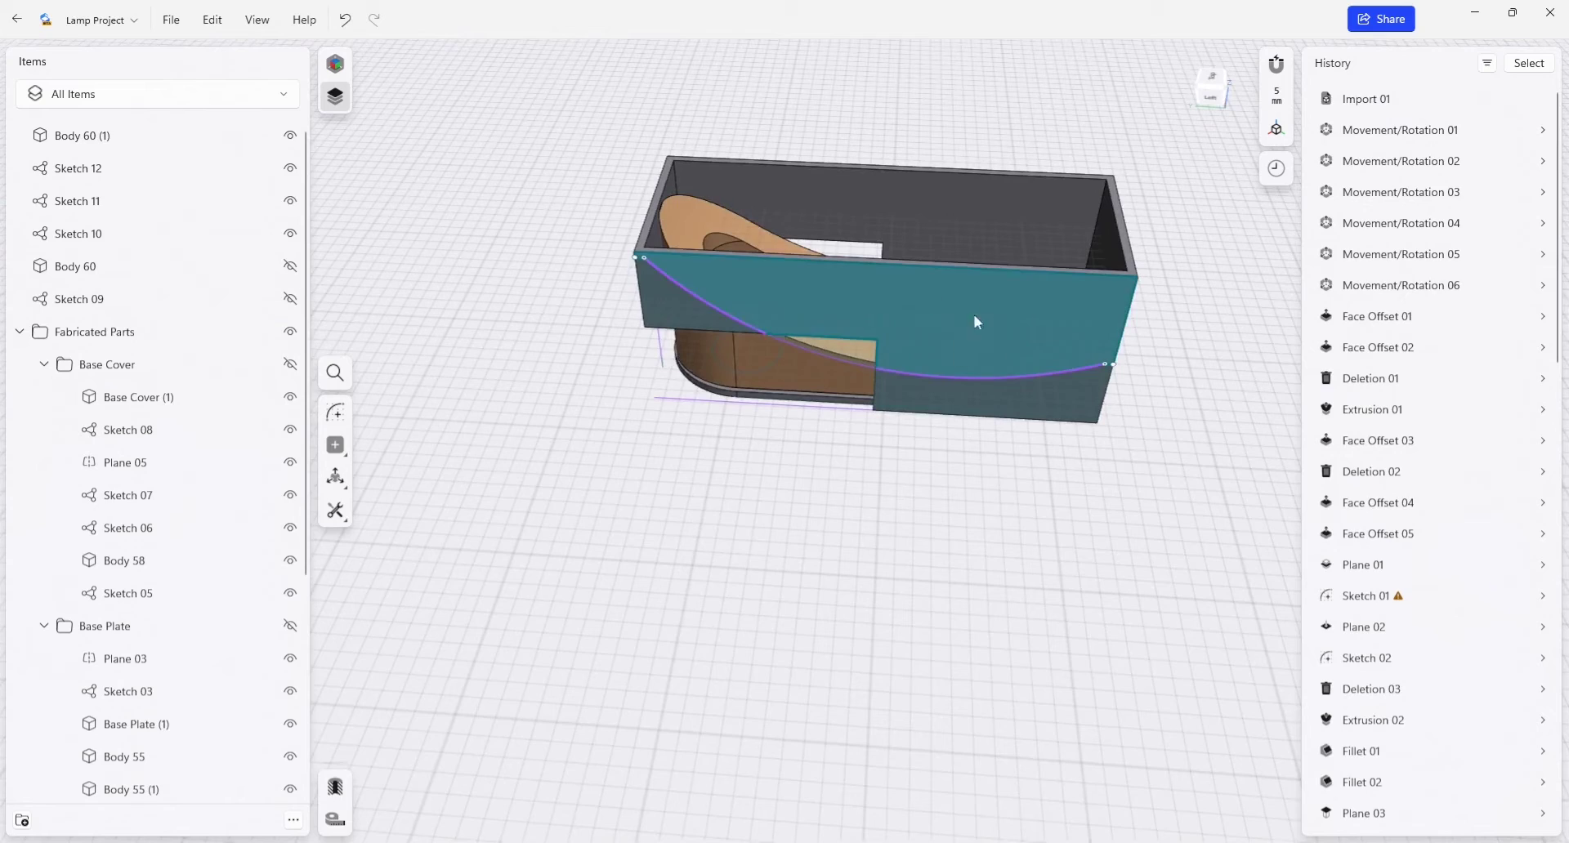
right_drag(974, 315, 1004, 722)
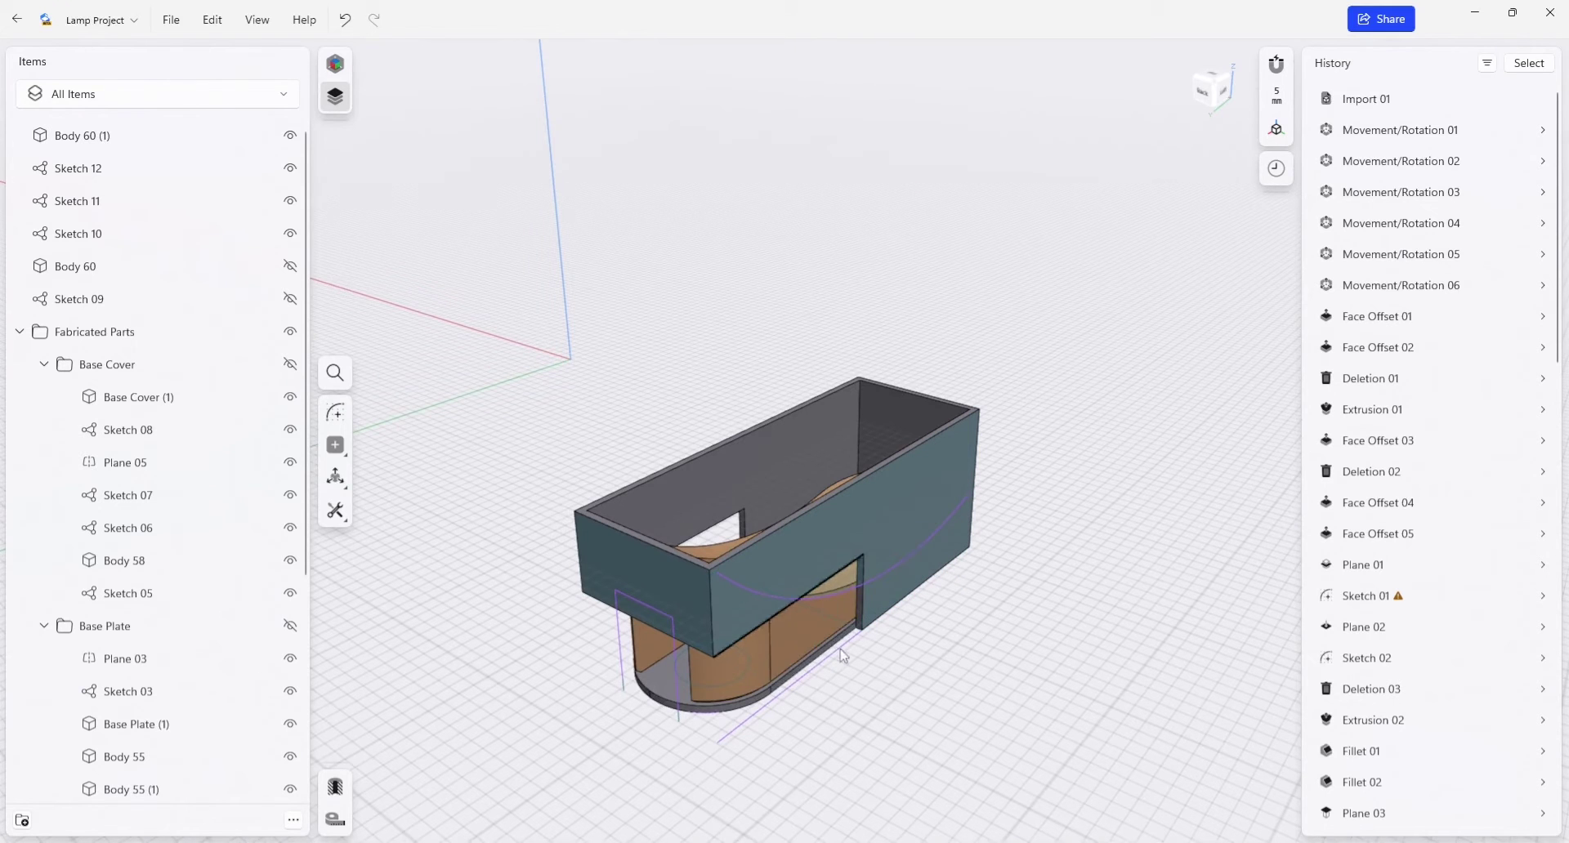
middle_drag(925, 690, 948, 651)
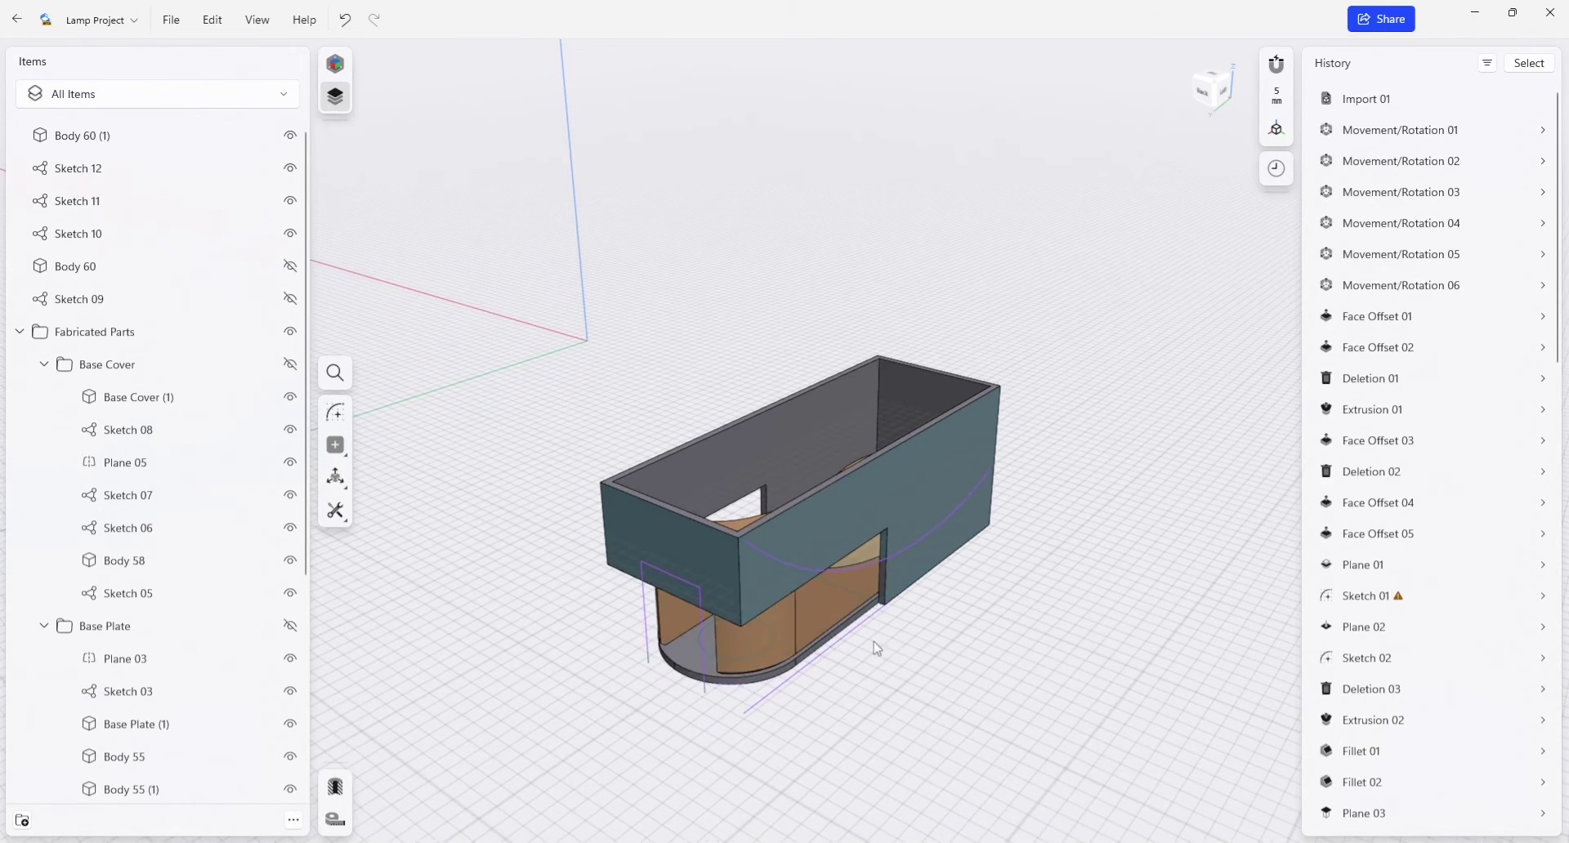
click(792, 618)
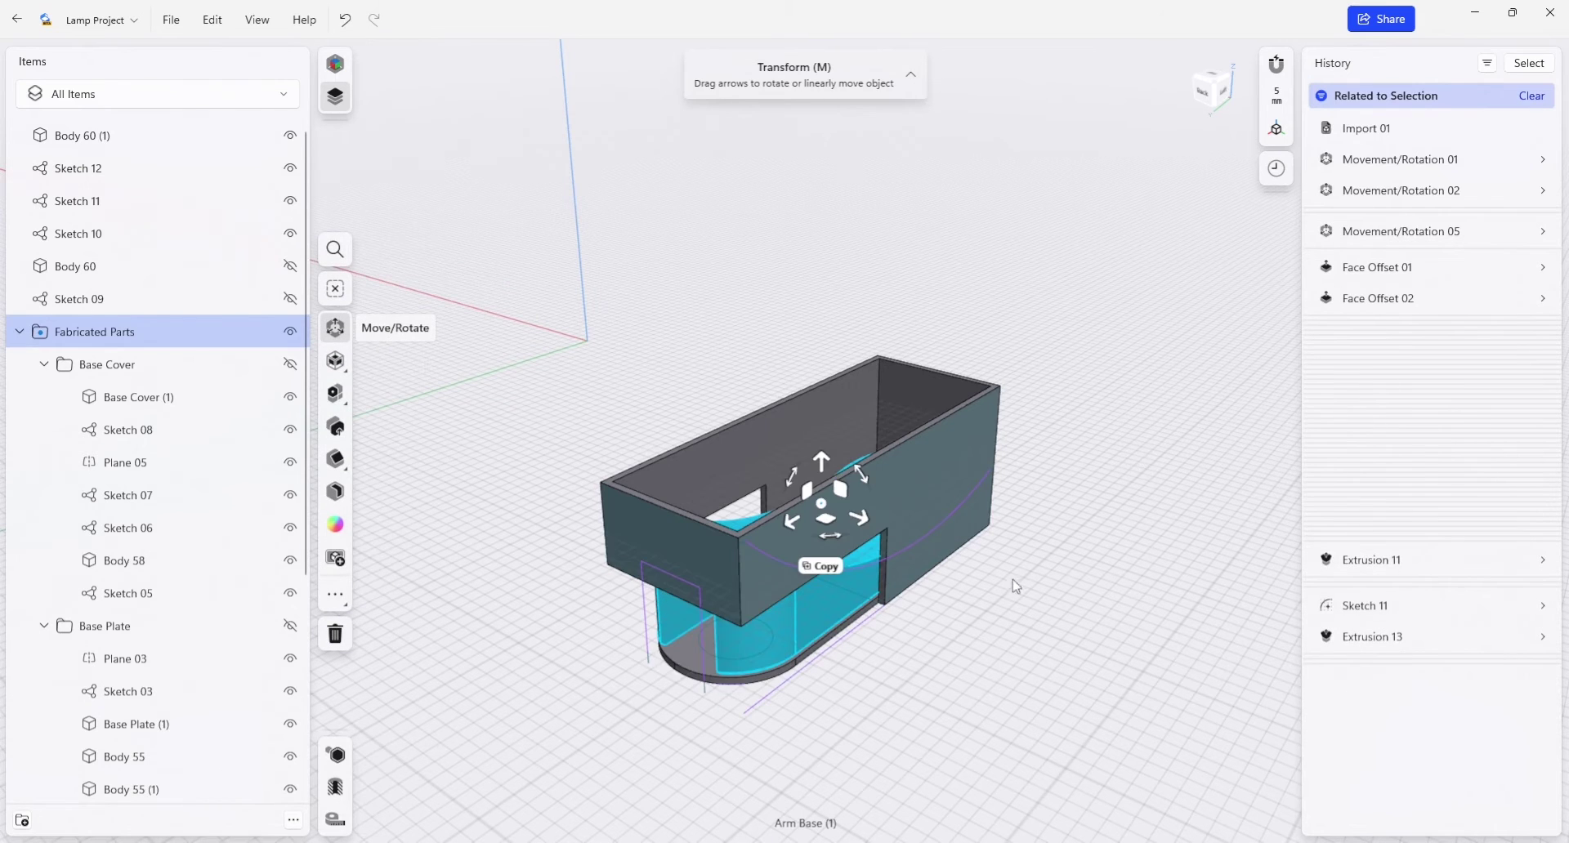
click(843, 529)
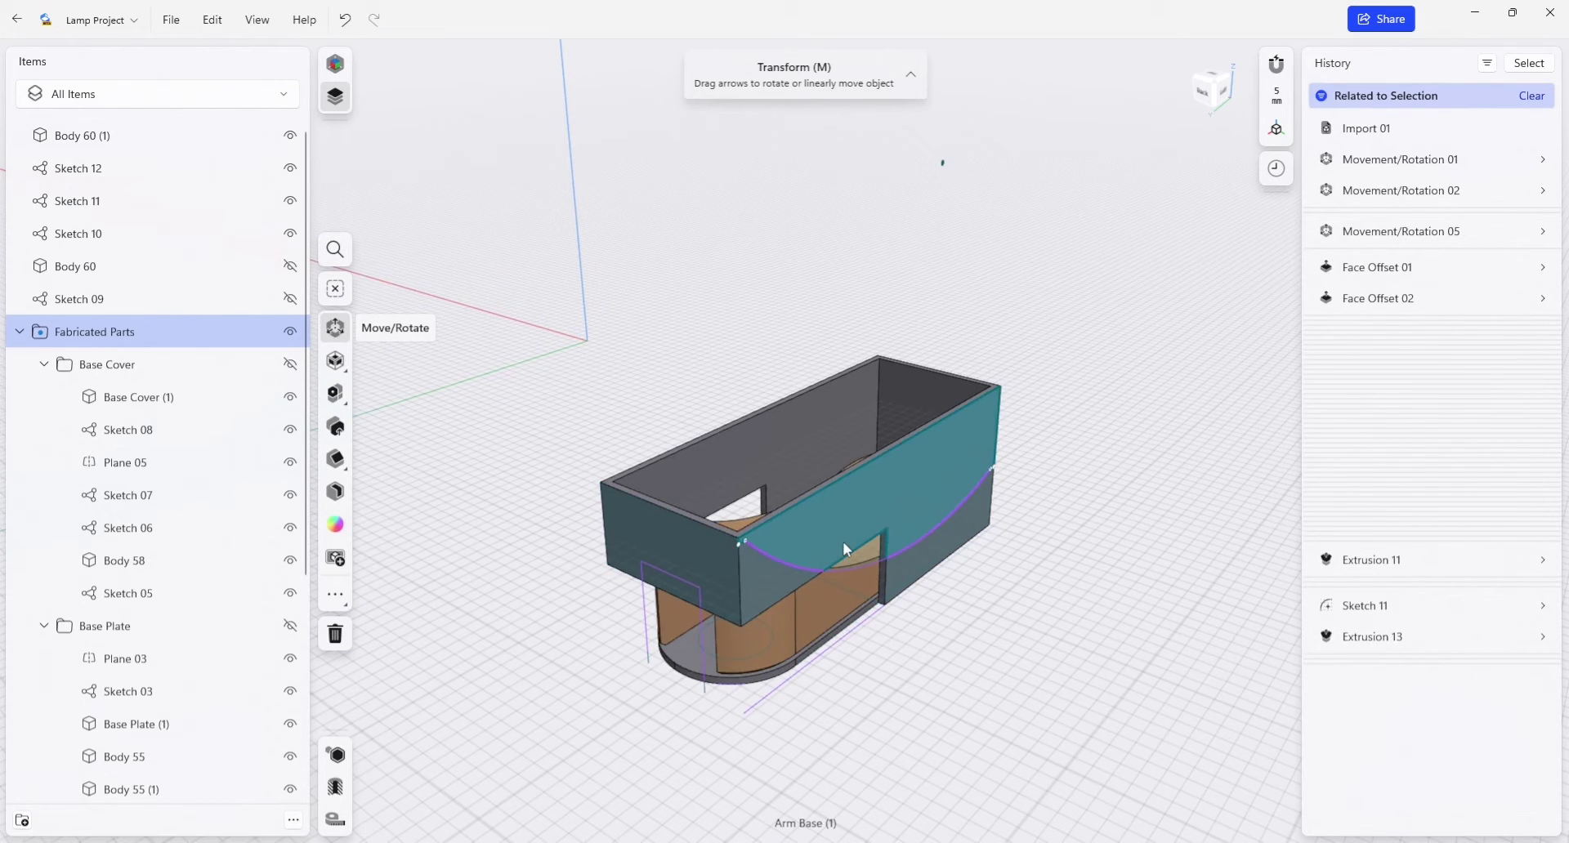
click(664, 513)
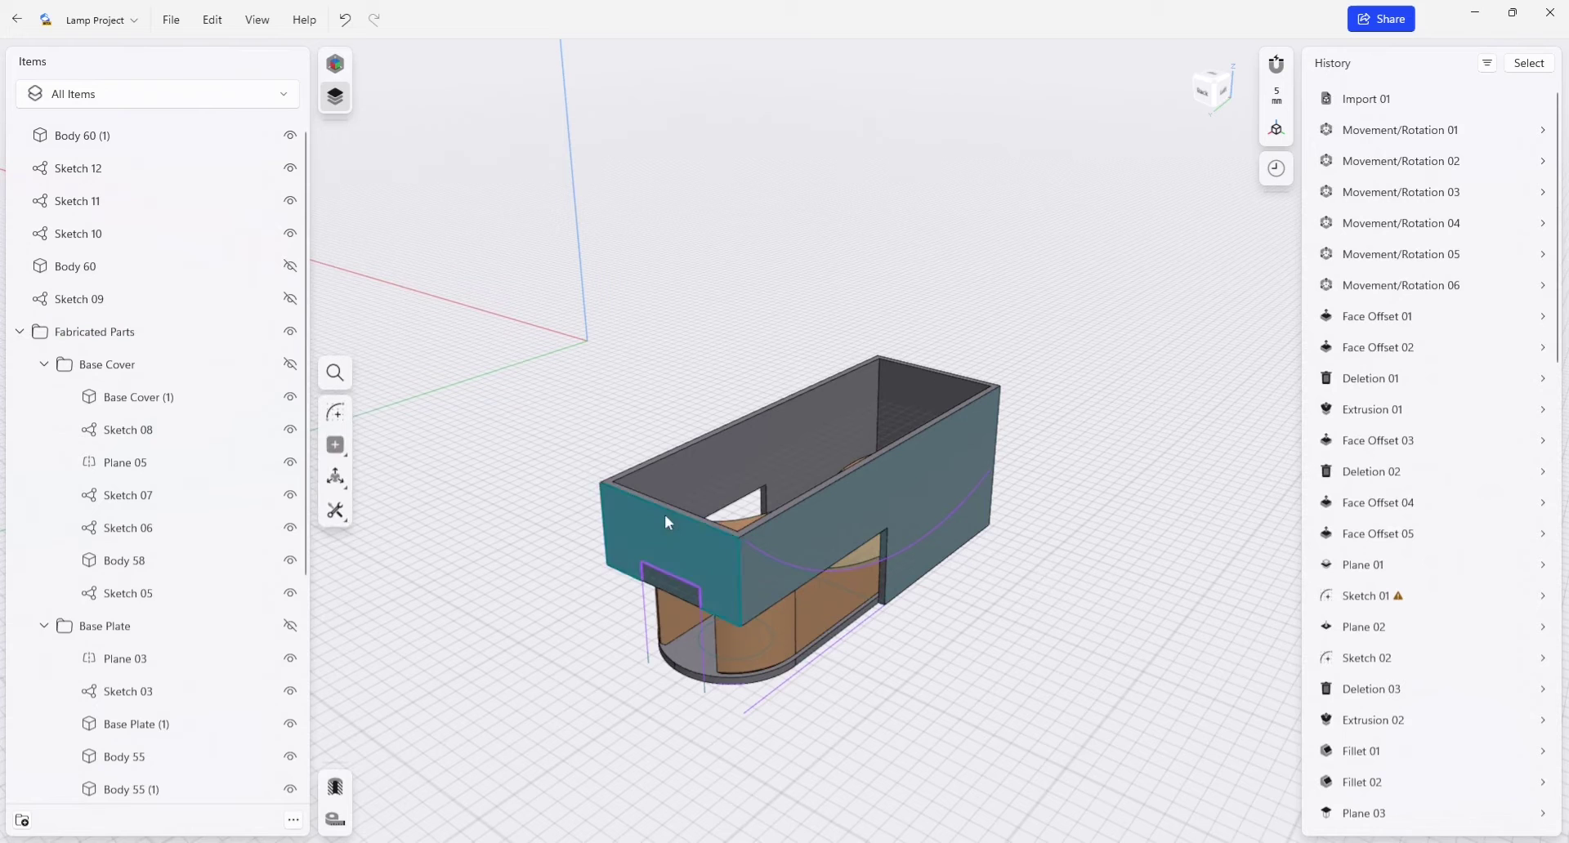
click(661, 513)
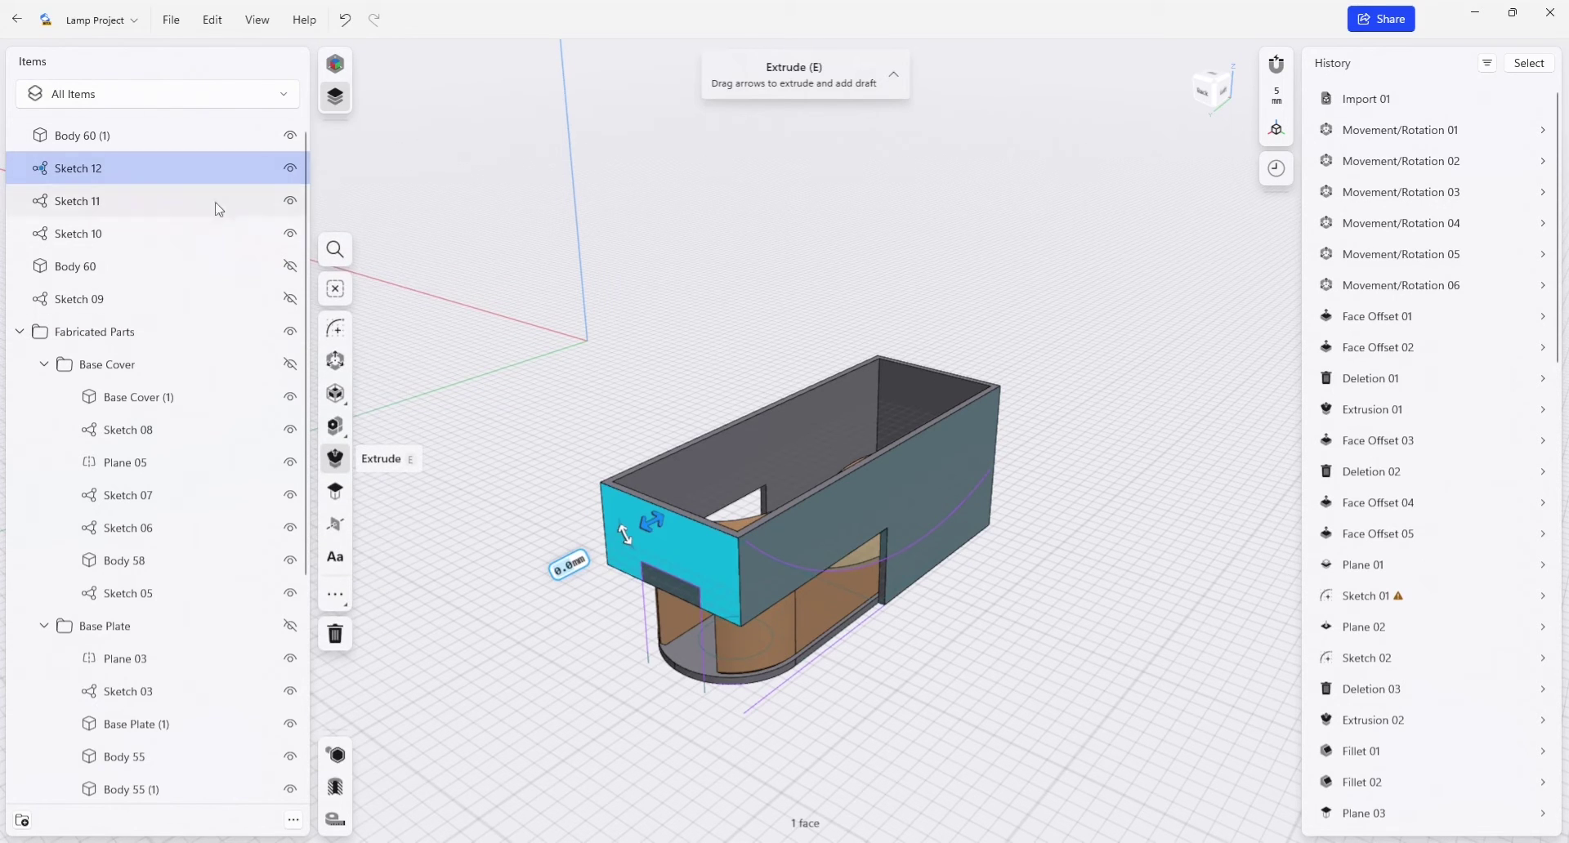
key(Escape)
key(Escape)
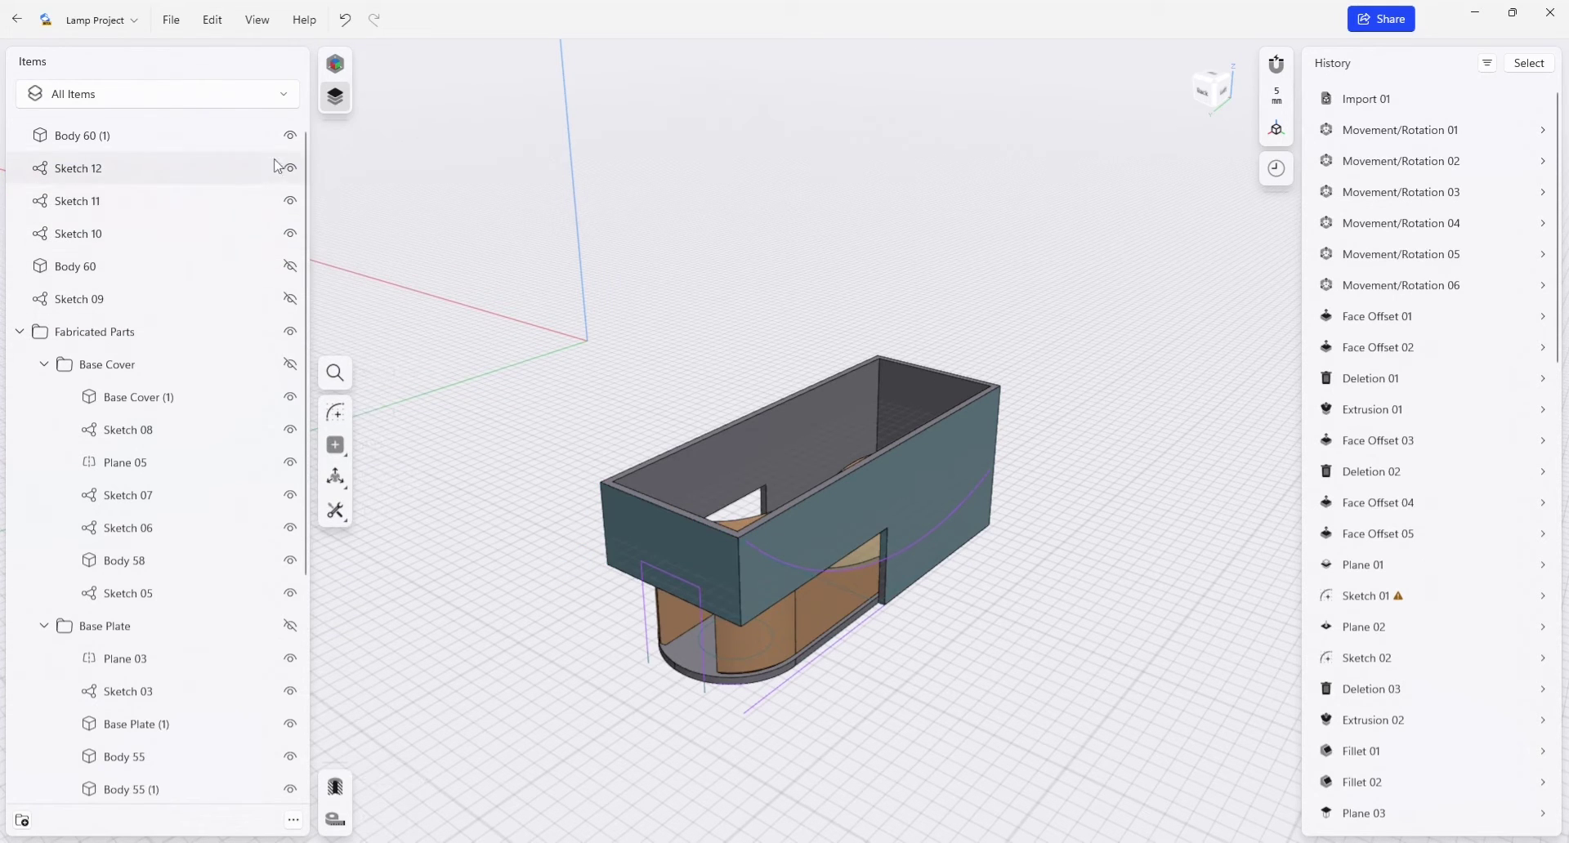
- Hide the copied box, Body 60 (1), and show the original Body 60
click(290, 135)
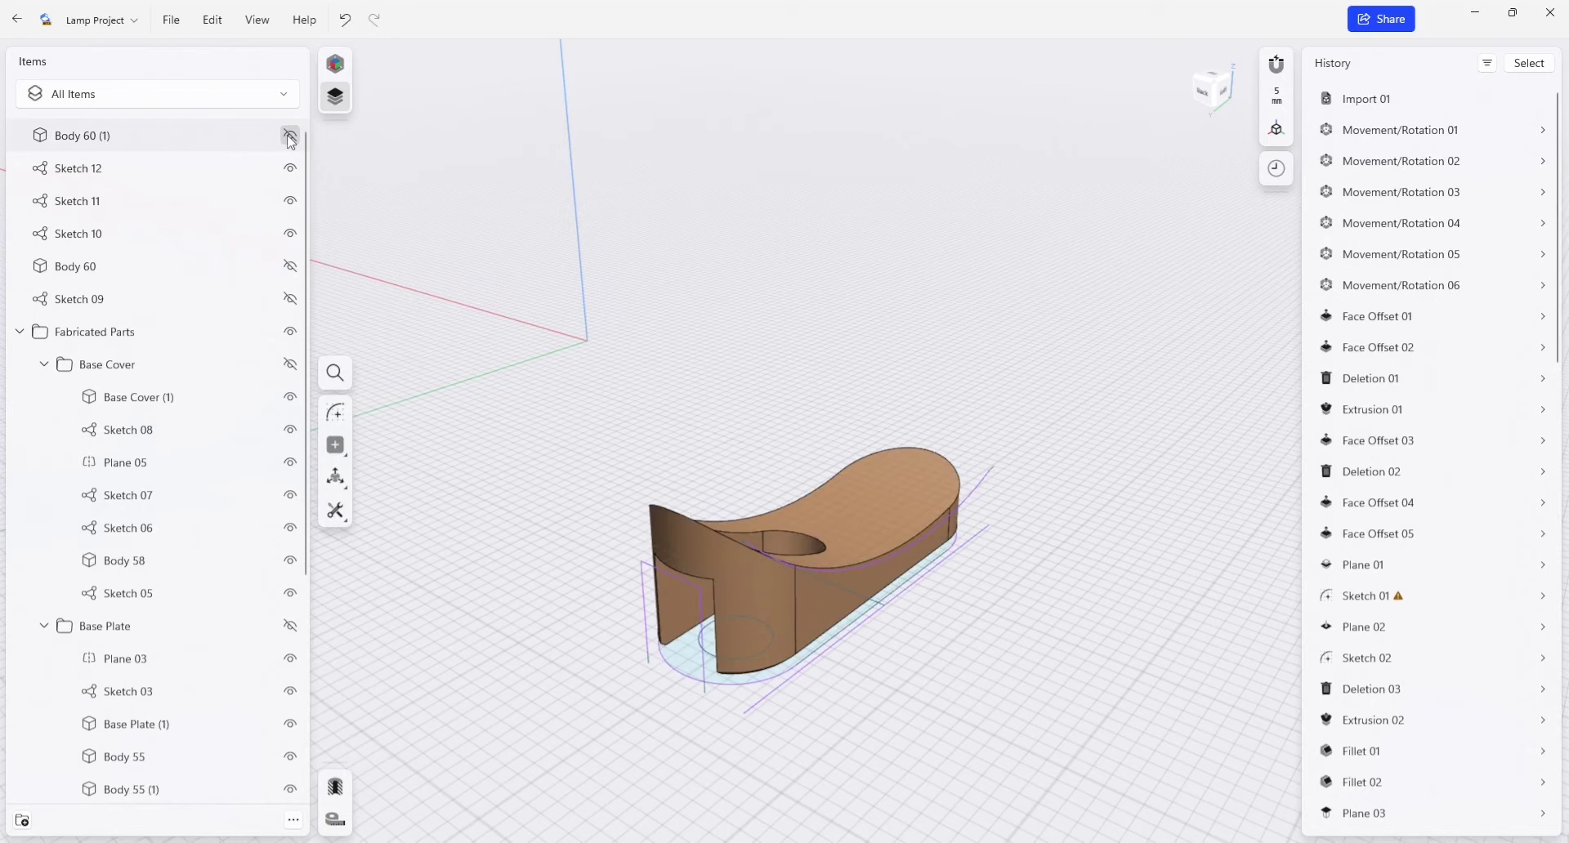
click(278, 267)
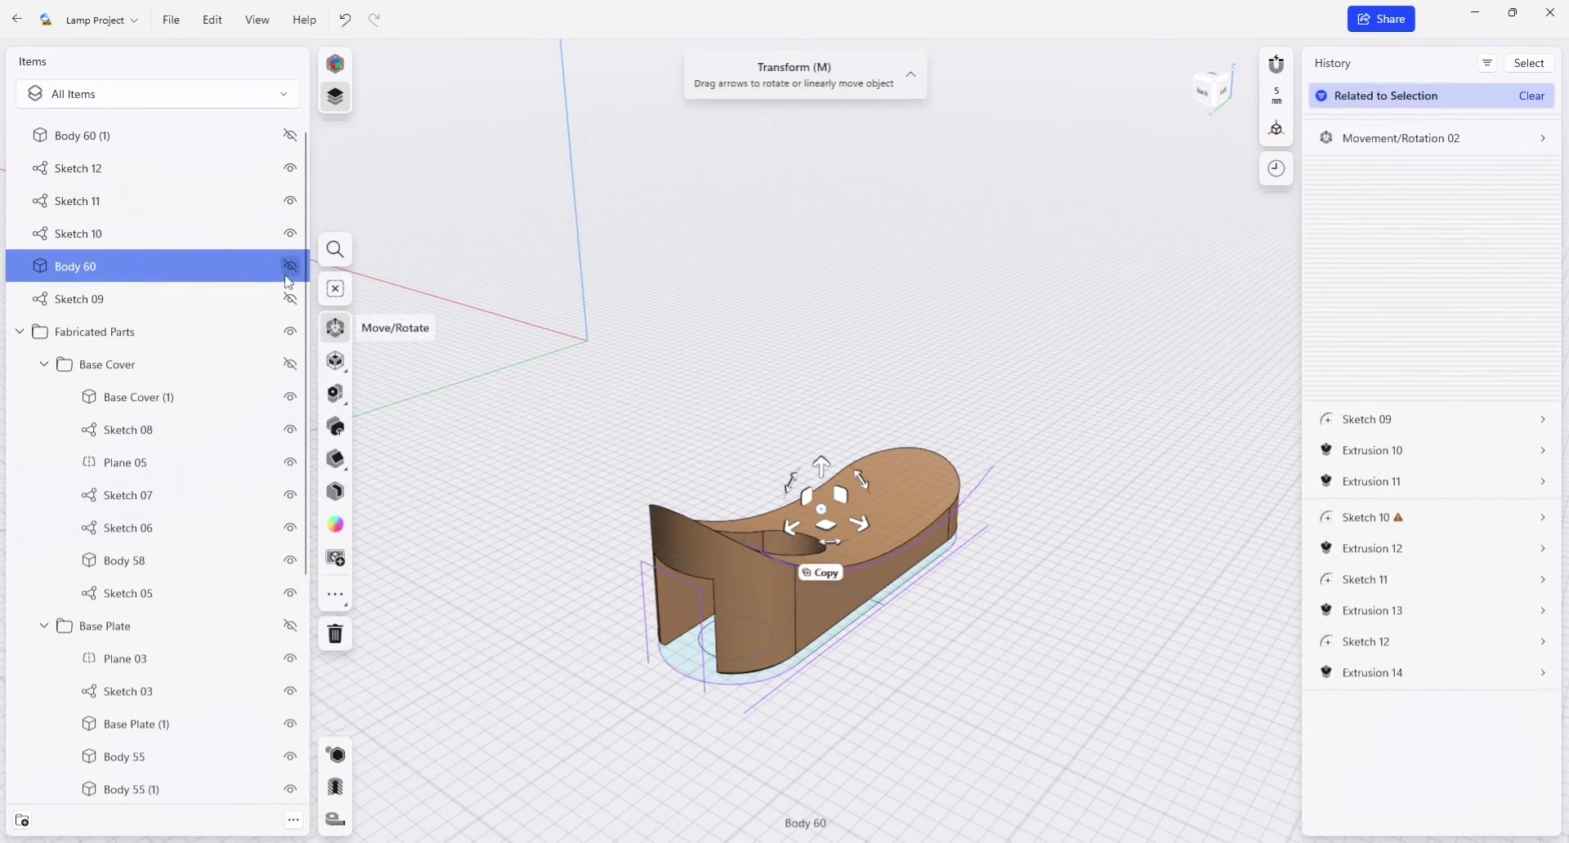
click(290, 265)
click(1013, 666)
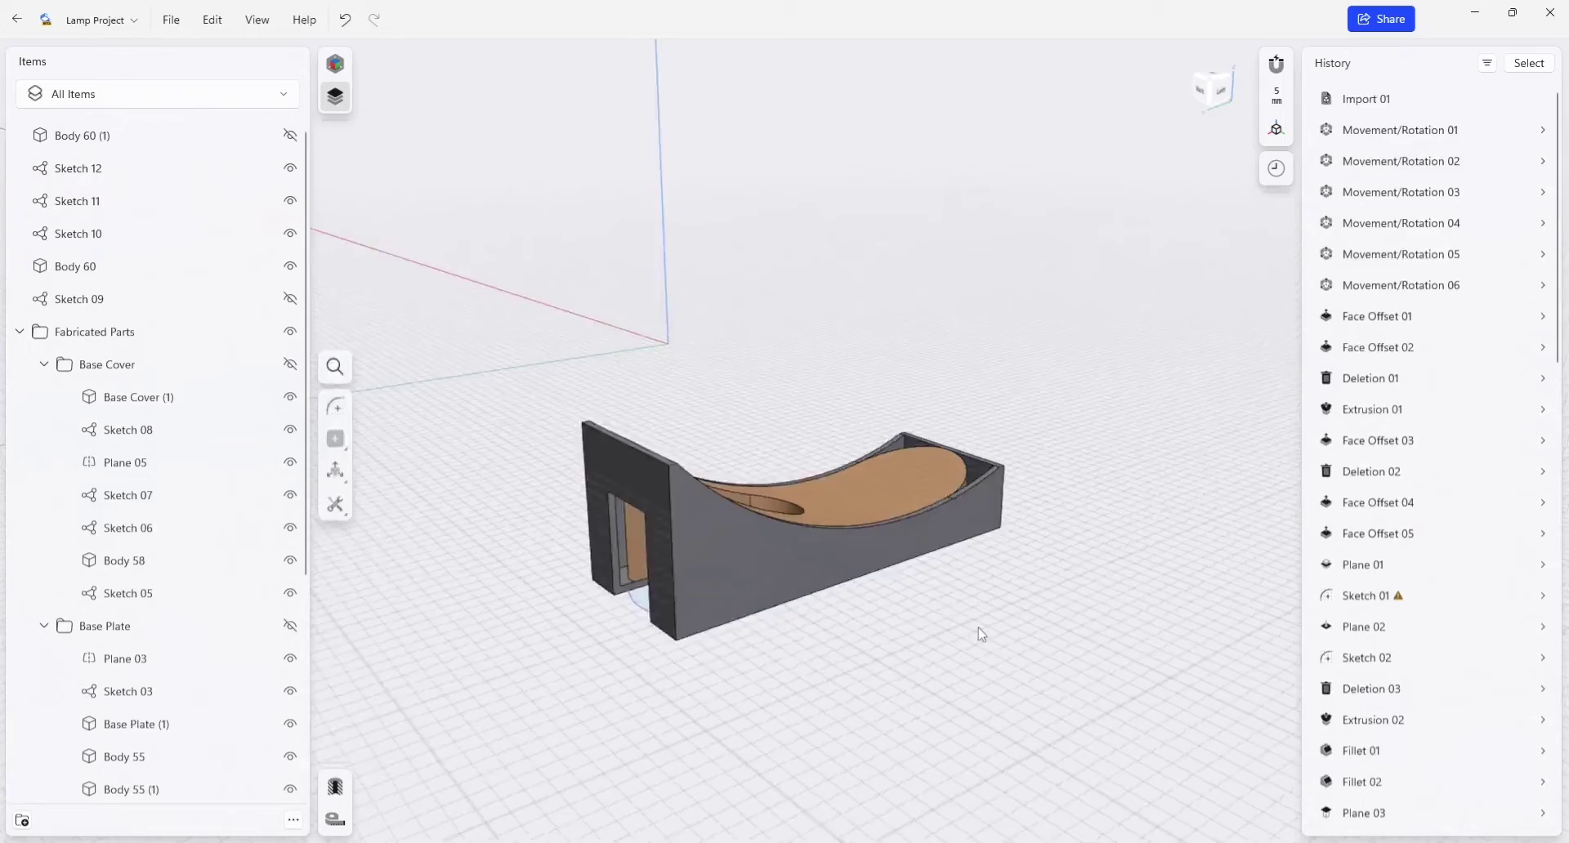
- Examine the original box's curved top edge, end opening and underside slot around the wooden part
right_drag(981, 630, 1053, 587)
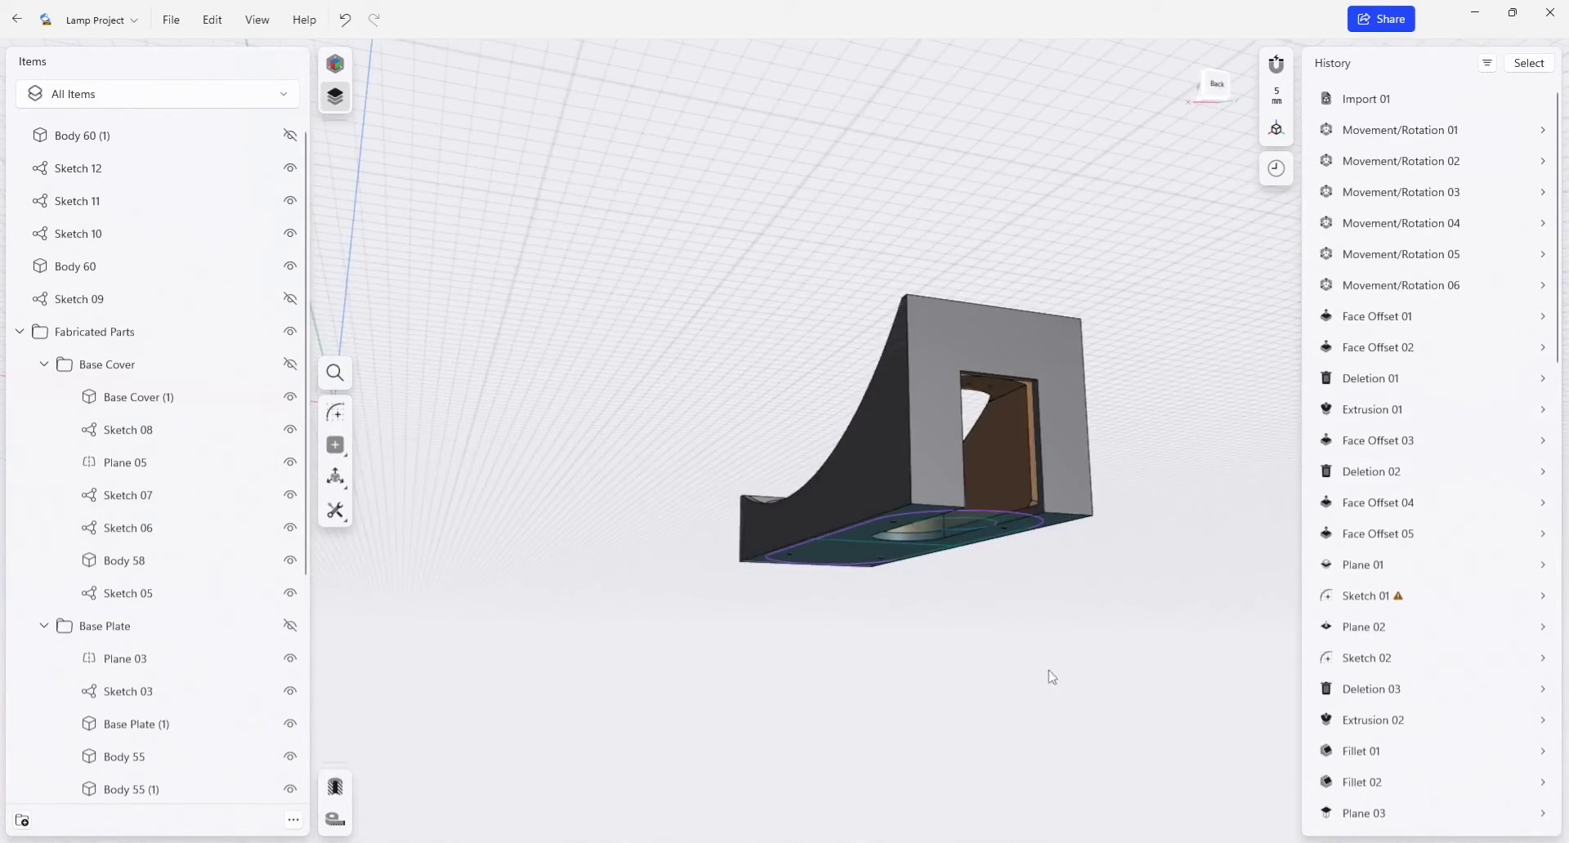
right_drag(985, 437, 1027, 548)
middle_drag(1024, 542, 987, 552)
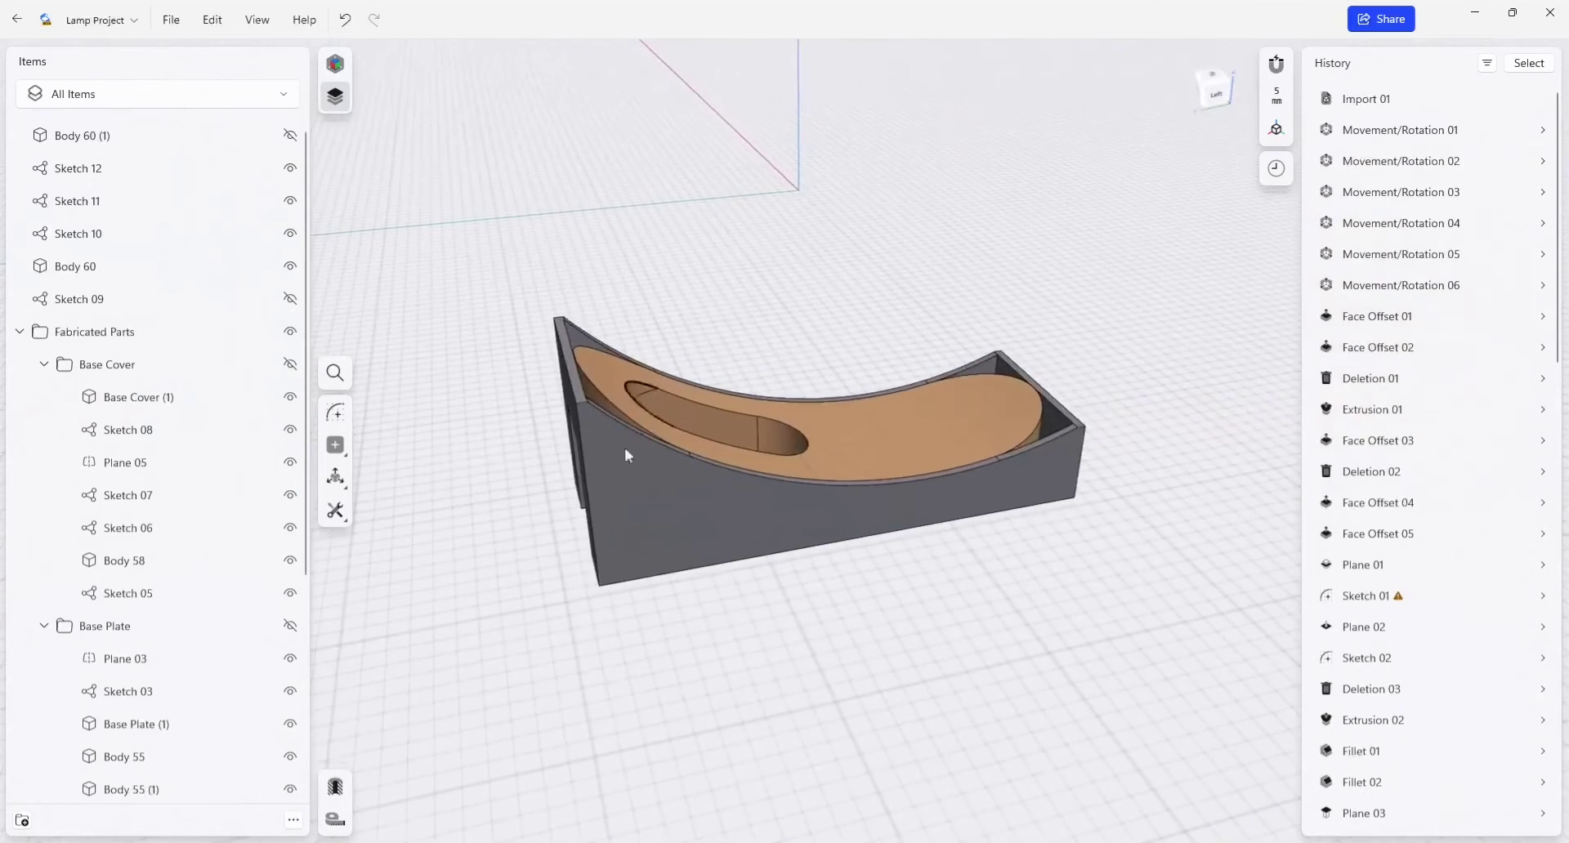
middle_drag(1094, 664, 1017, 709)
mouse_move(1017, 690)
right_down()
mouse_move(1014, 631)
mouse_move(1017, 684)
right_up()
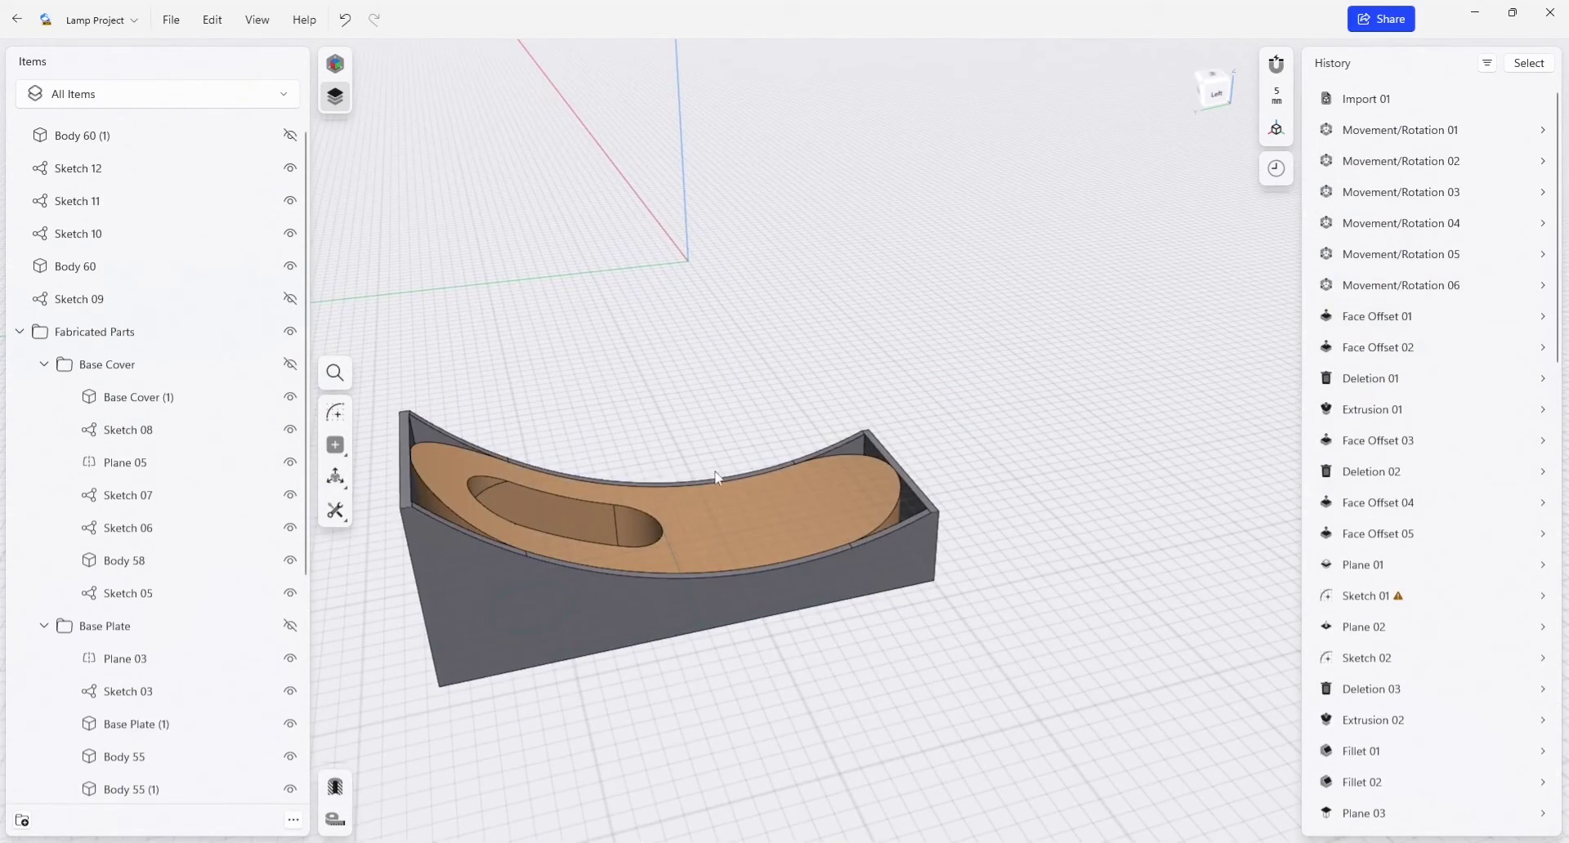
right_drag(538, 572, 828, 520)
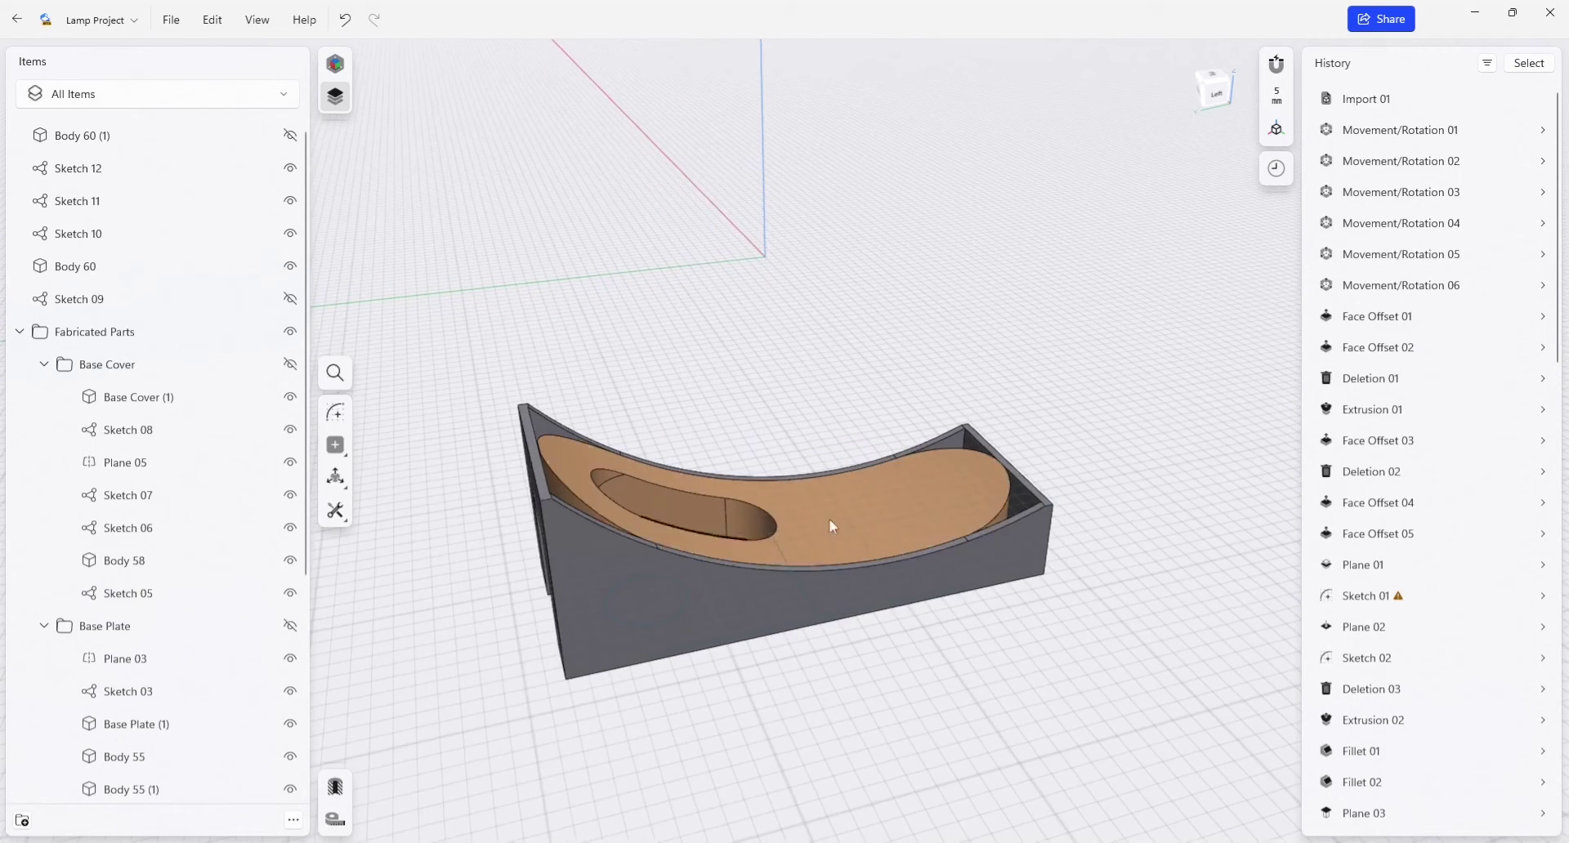
mouse_move(595, 539)
right_down()
mouse_move(768, 561)
mouse_move(735, 441)
mouse_move(860, 572)
right_up()
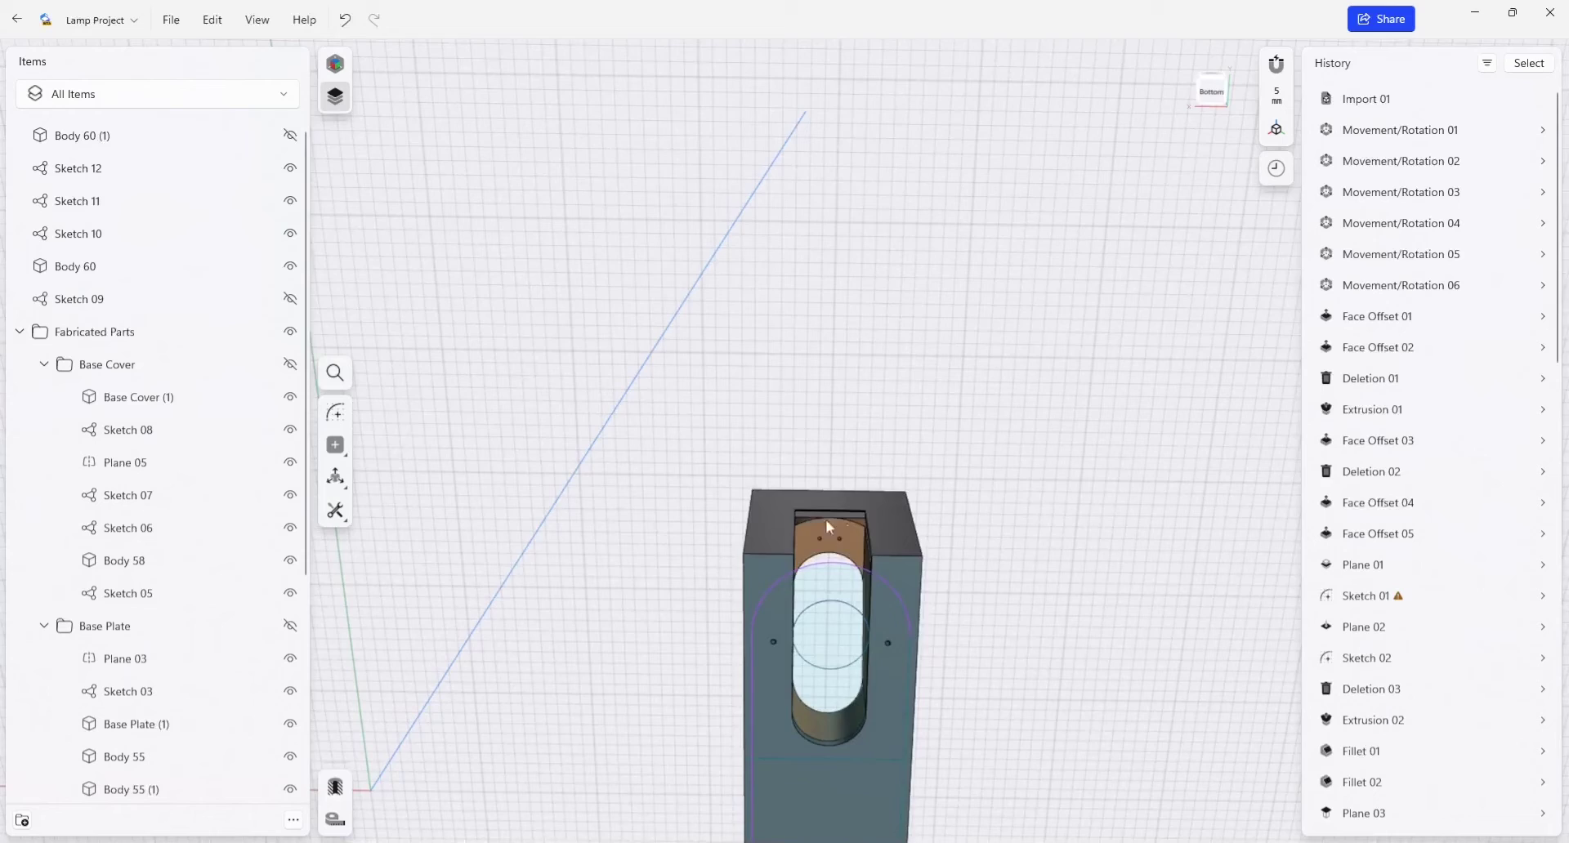
right_drag(825, 518, 867, 537)
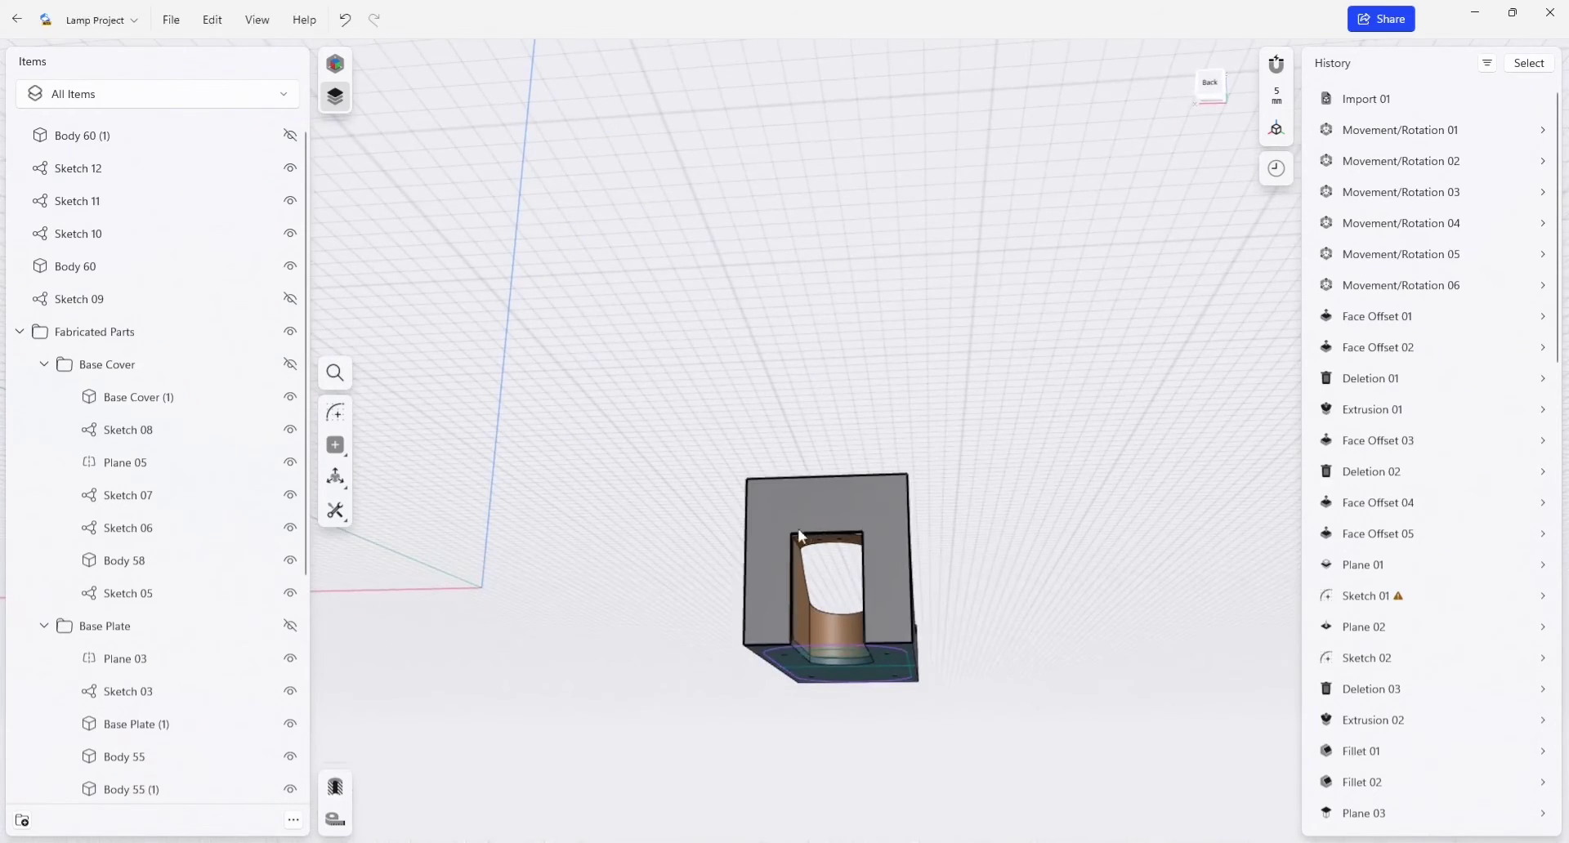
right_drag(869, 670, 907, 576)
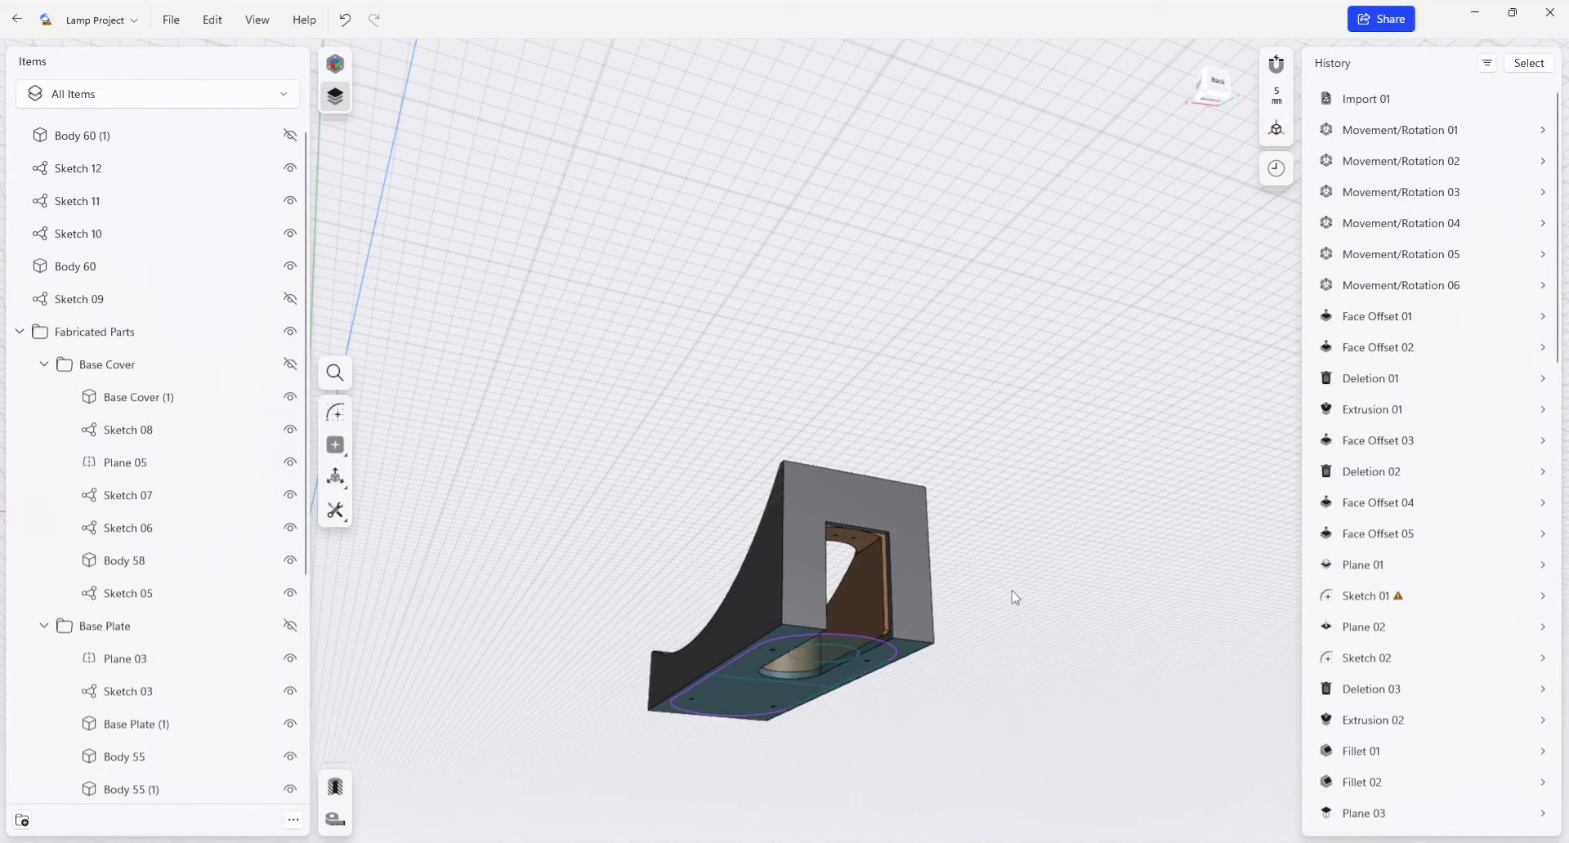
mouse_move(1014, 598)
right_down()
mouse_move(1013, 707)
mouse_move(1022, 537)
mouse_move(1066, 560)
mouse_move(1110, 553)
mouse_move(1012, 682)
mouse_move(1047, 560)
mouse_move(1021, 571)
right_up()
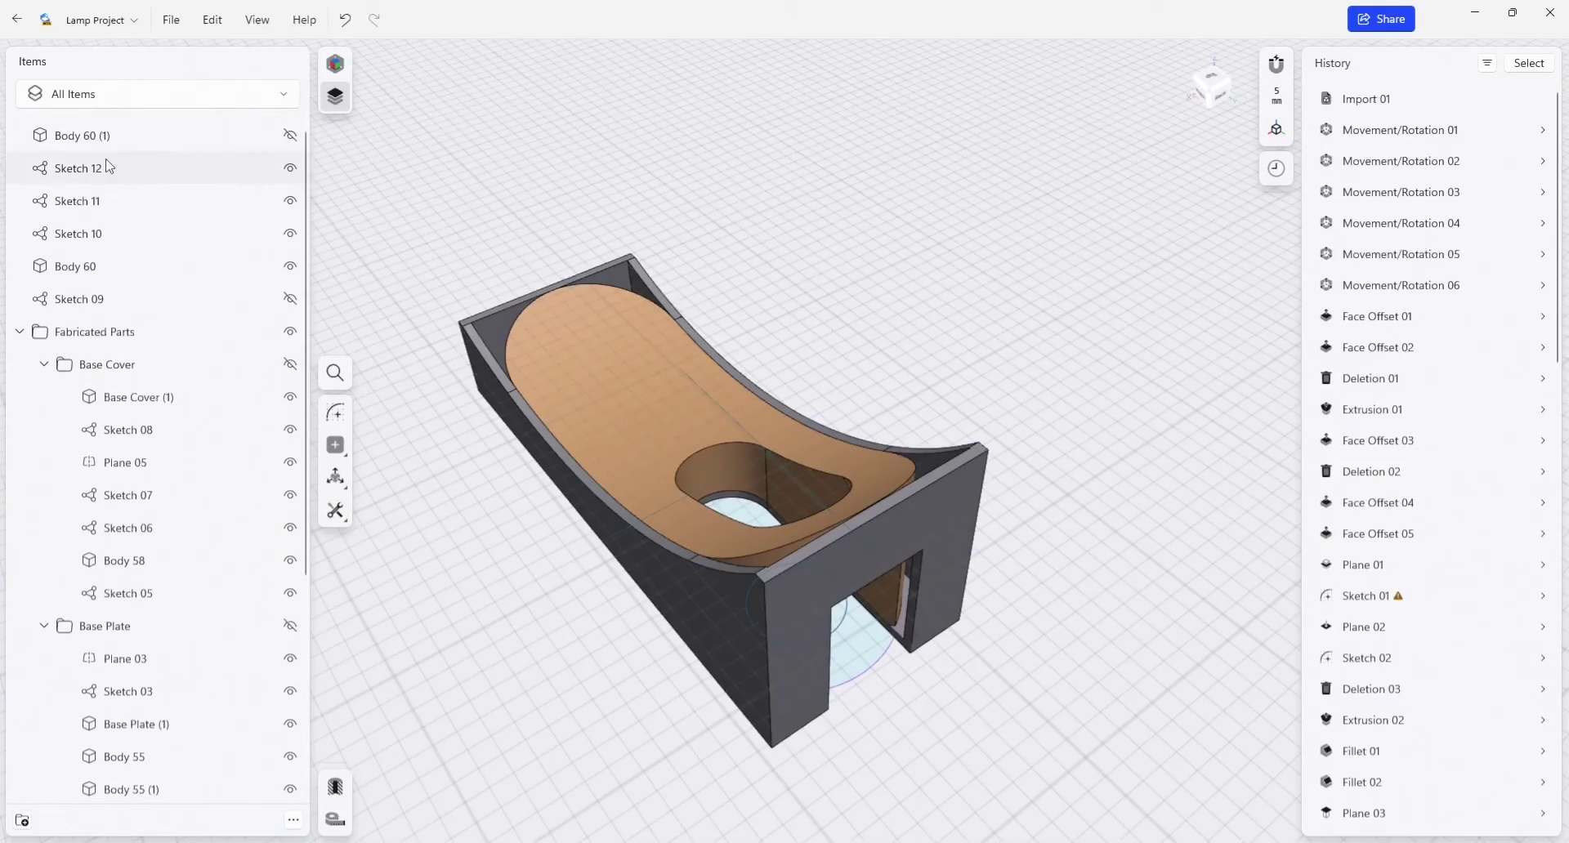
- Create a new folder at the top level of the items list
click(96, 138)
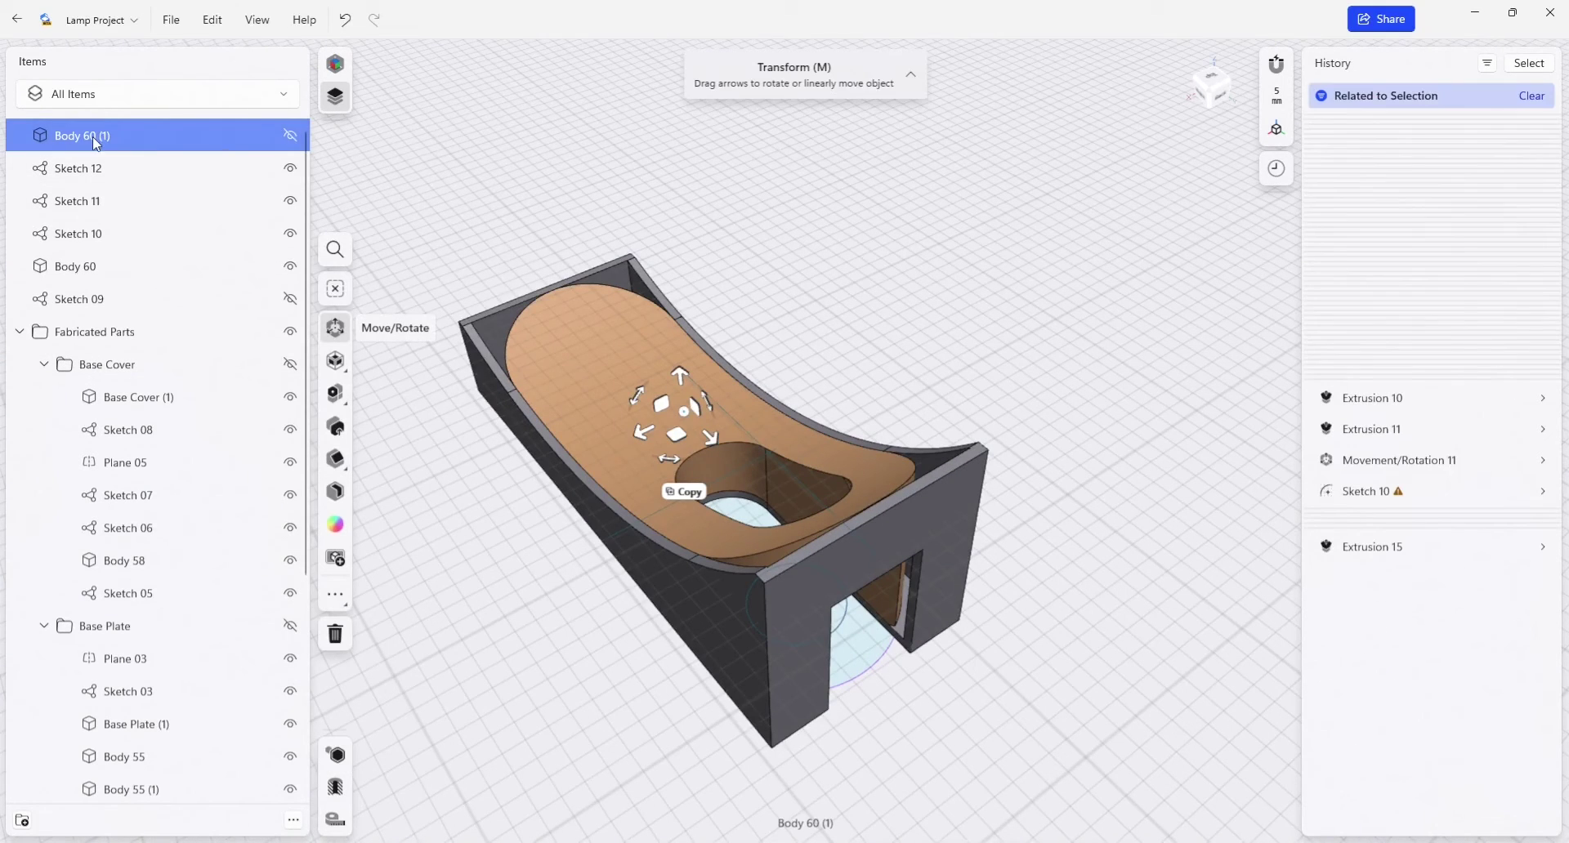
click(424, 127)
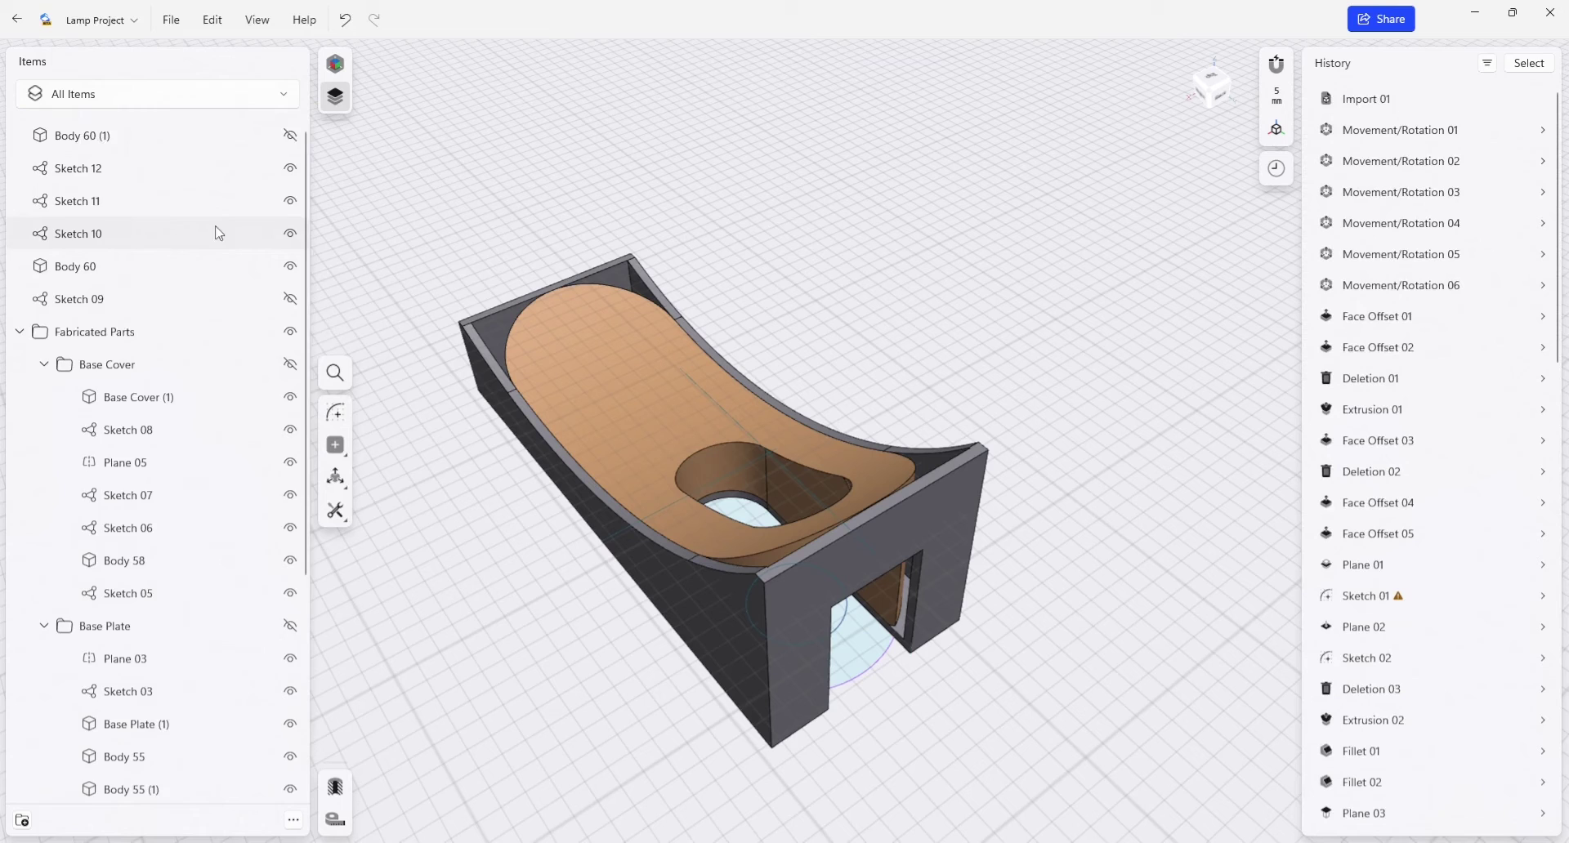
scroll(214, 231, down, 5)
click(21, 821)
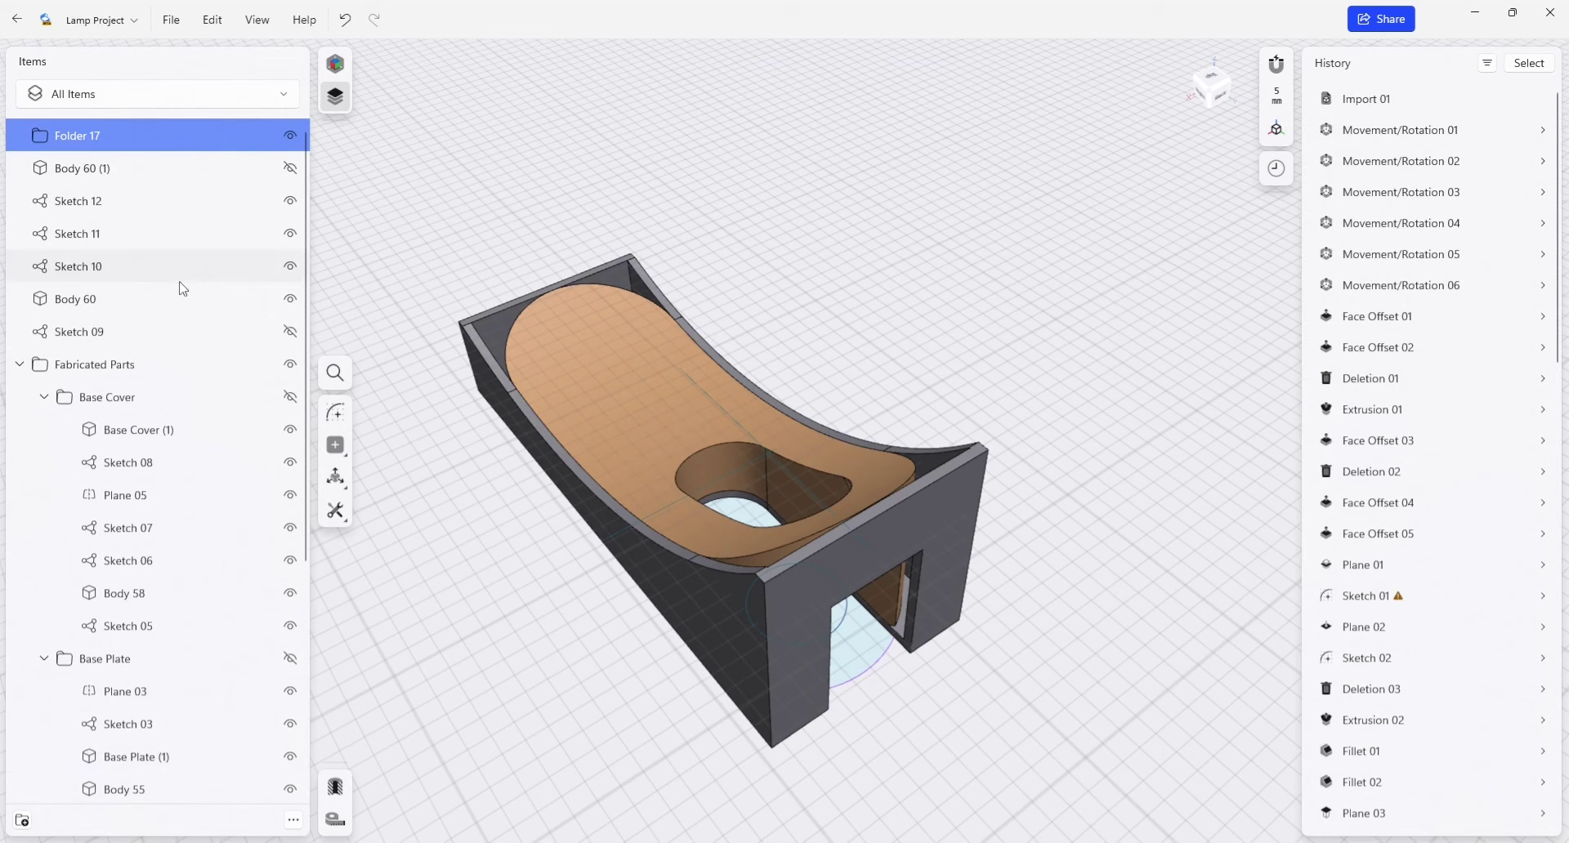
scroll(173, 441, down, 5)
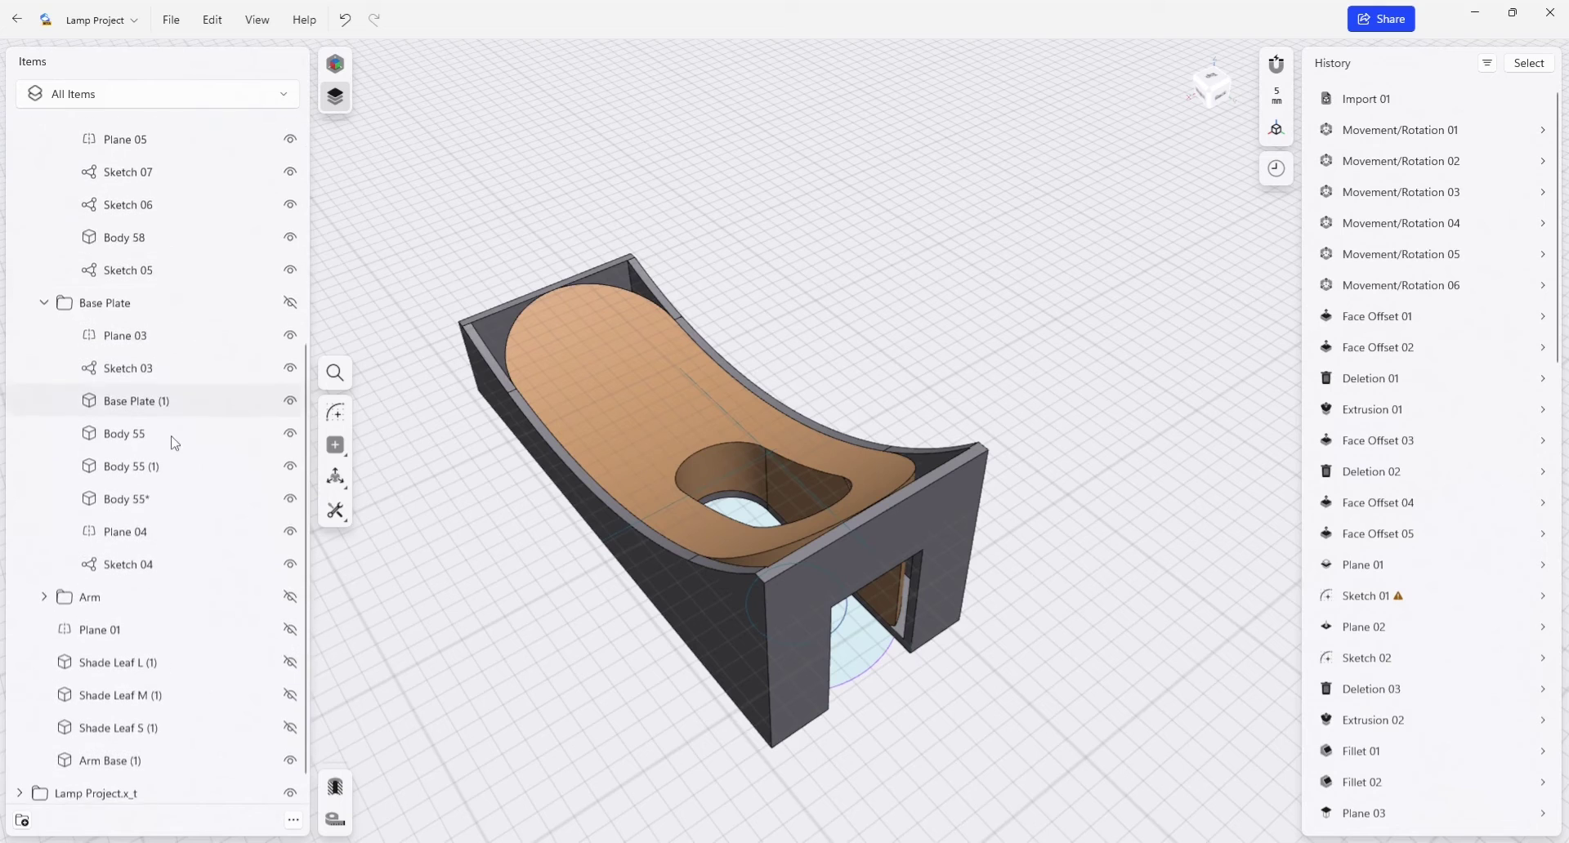
- Rename the new top-level folder as Arm Base
scroll(173, 457, up, 5)
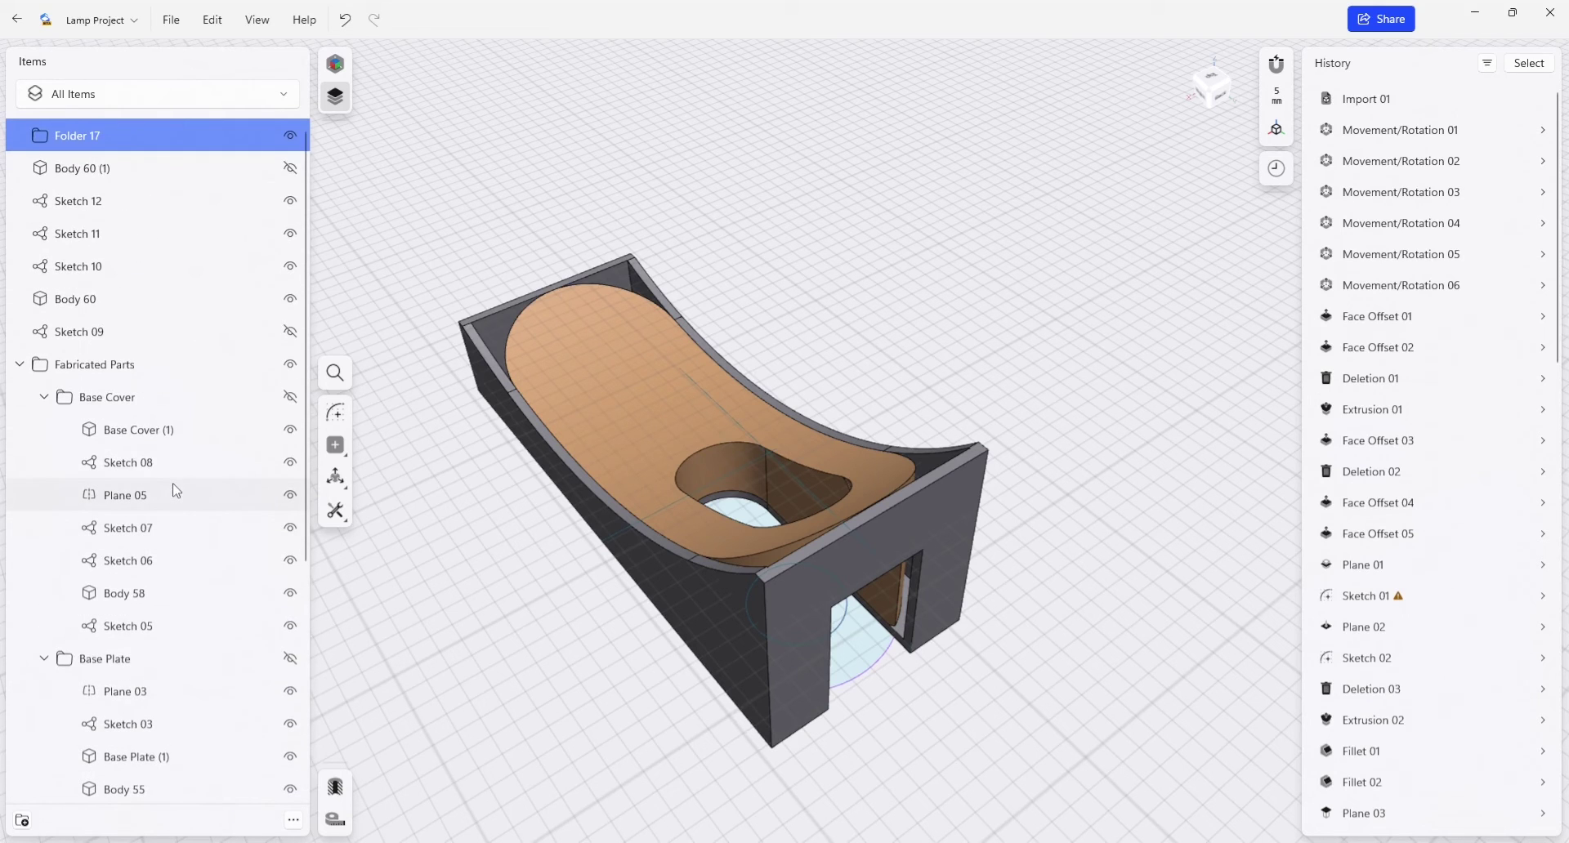
key(F2)
text(Arm Base)
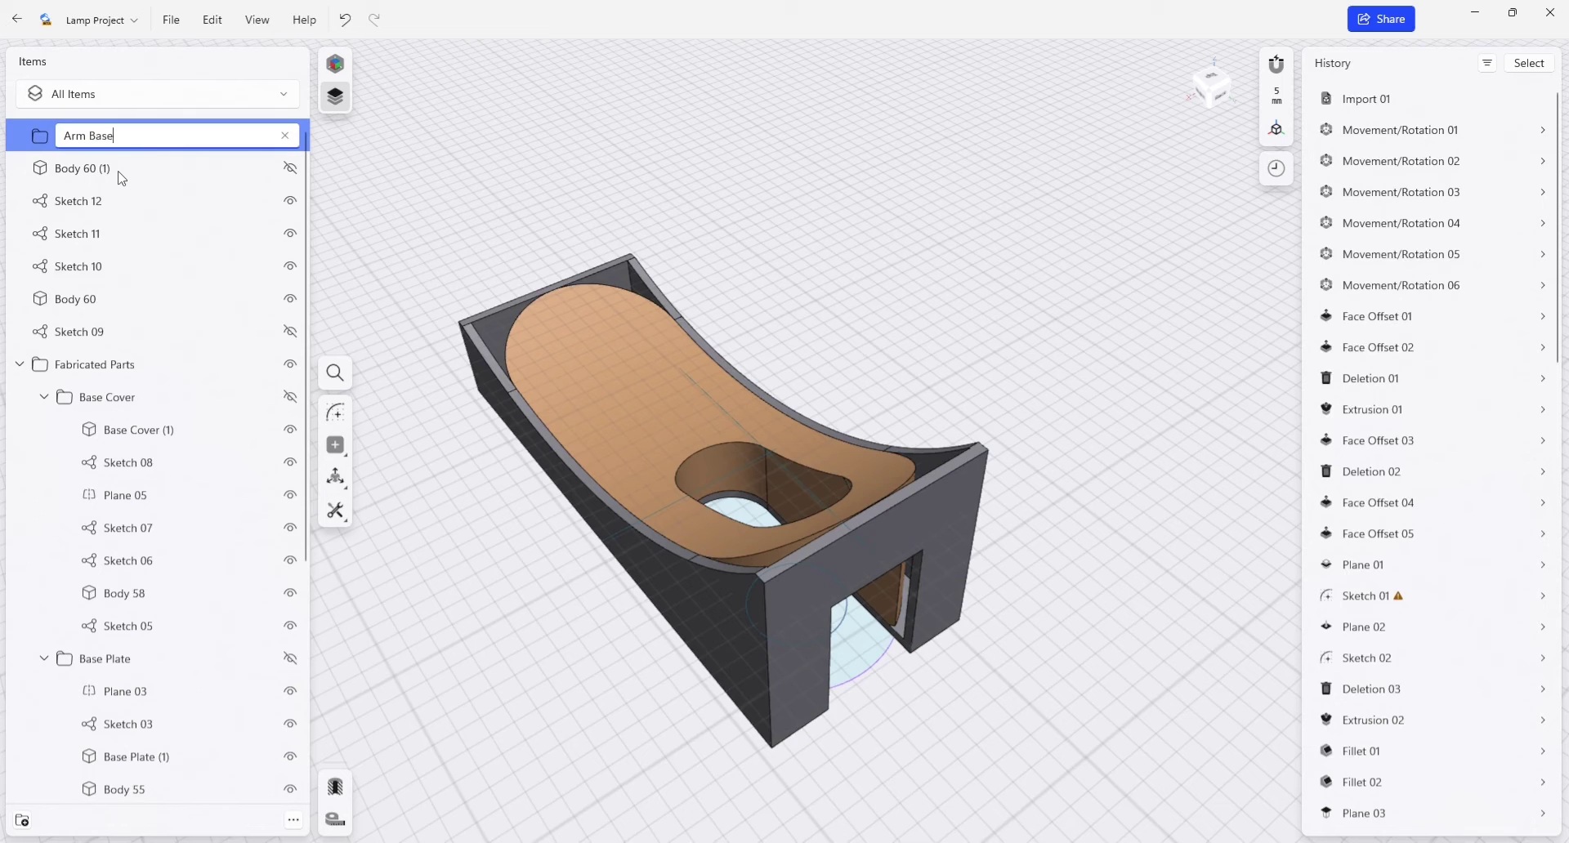
- Move Body 60 (1) and Body 60 into the Arm Base folder, and check its contents by hiding and reshowing the folder
drag(121, 178, 104, 139)
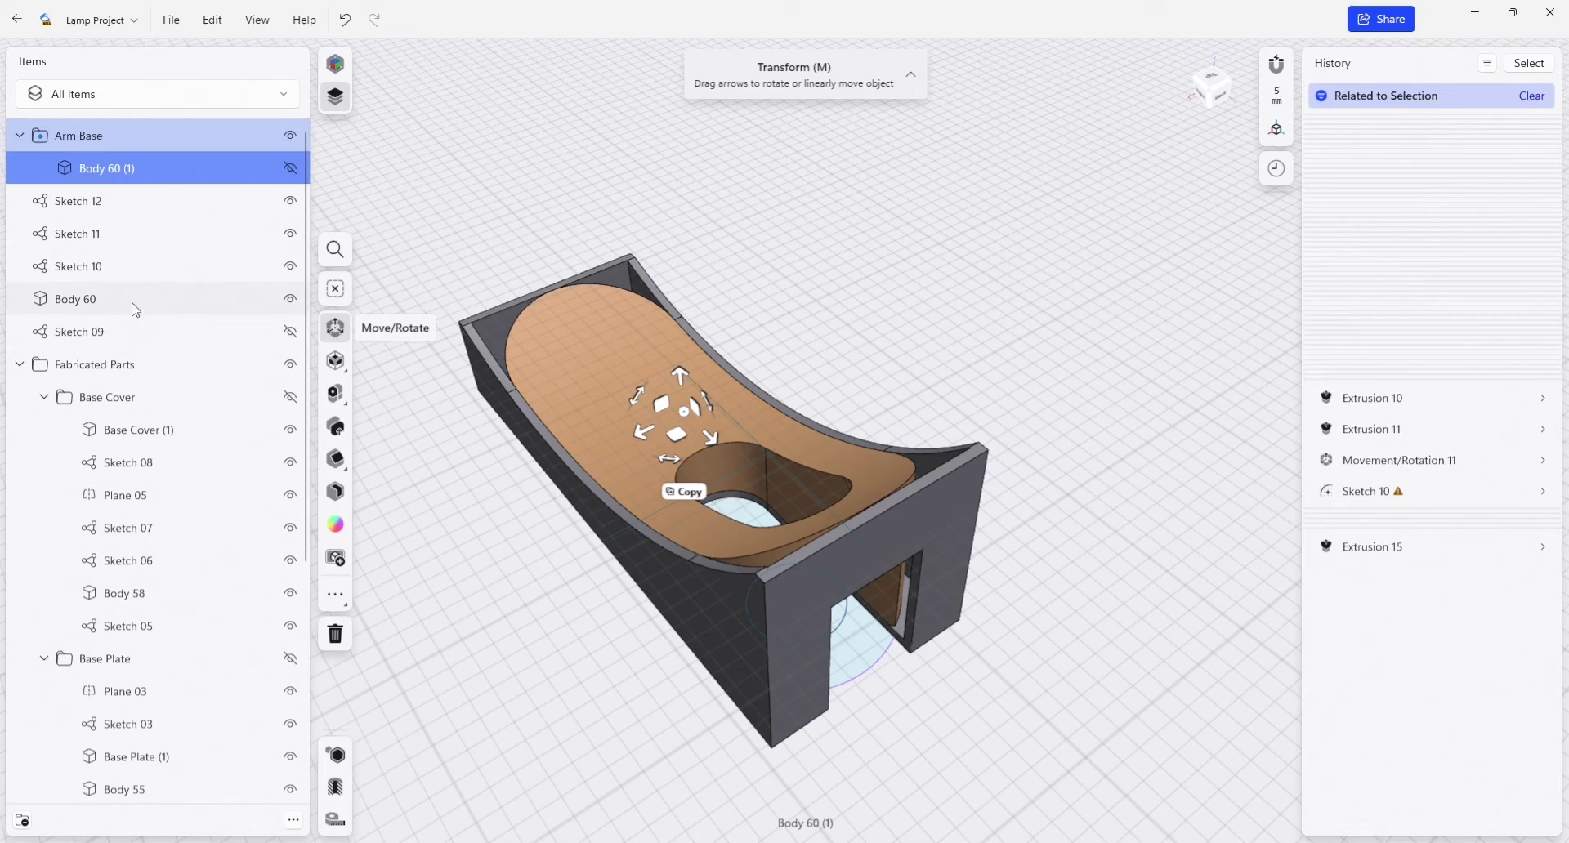
click(103, 299)
drag(104, 302, 105, 140)
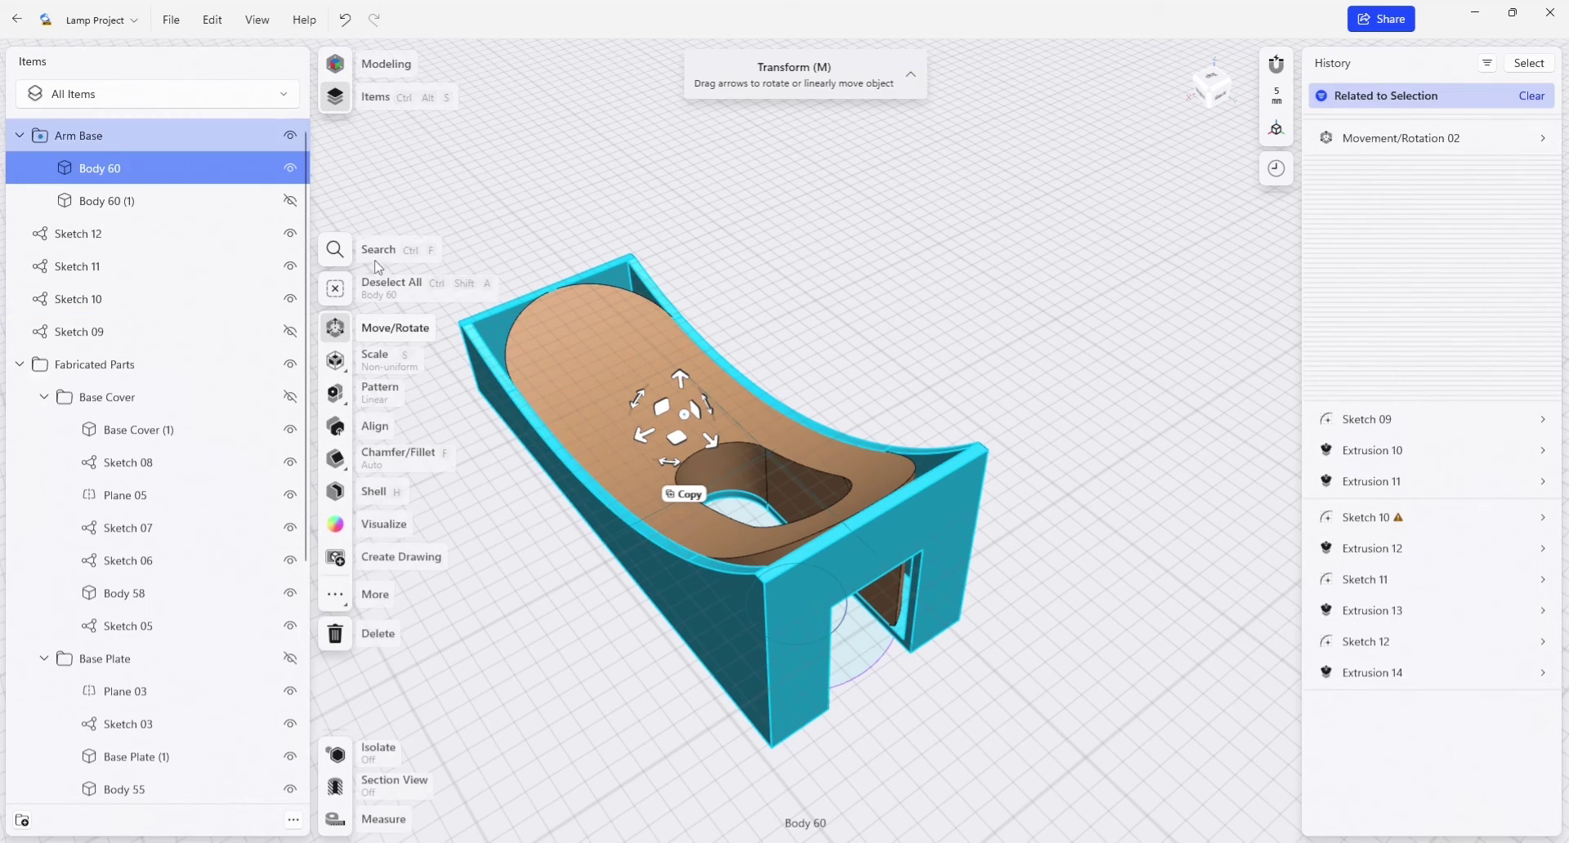
click(523, 180)
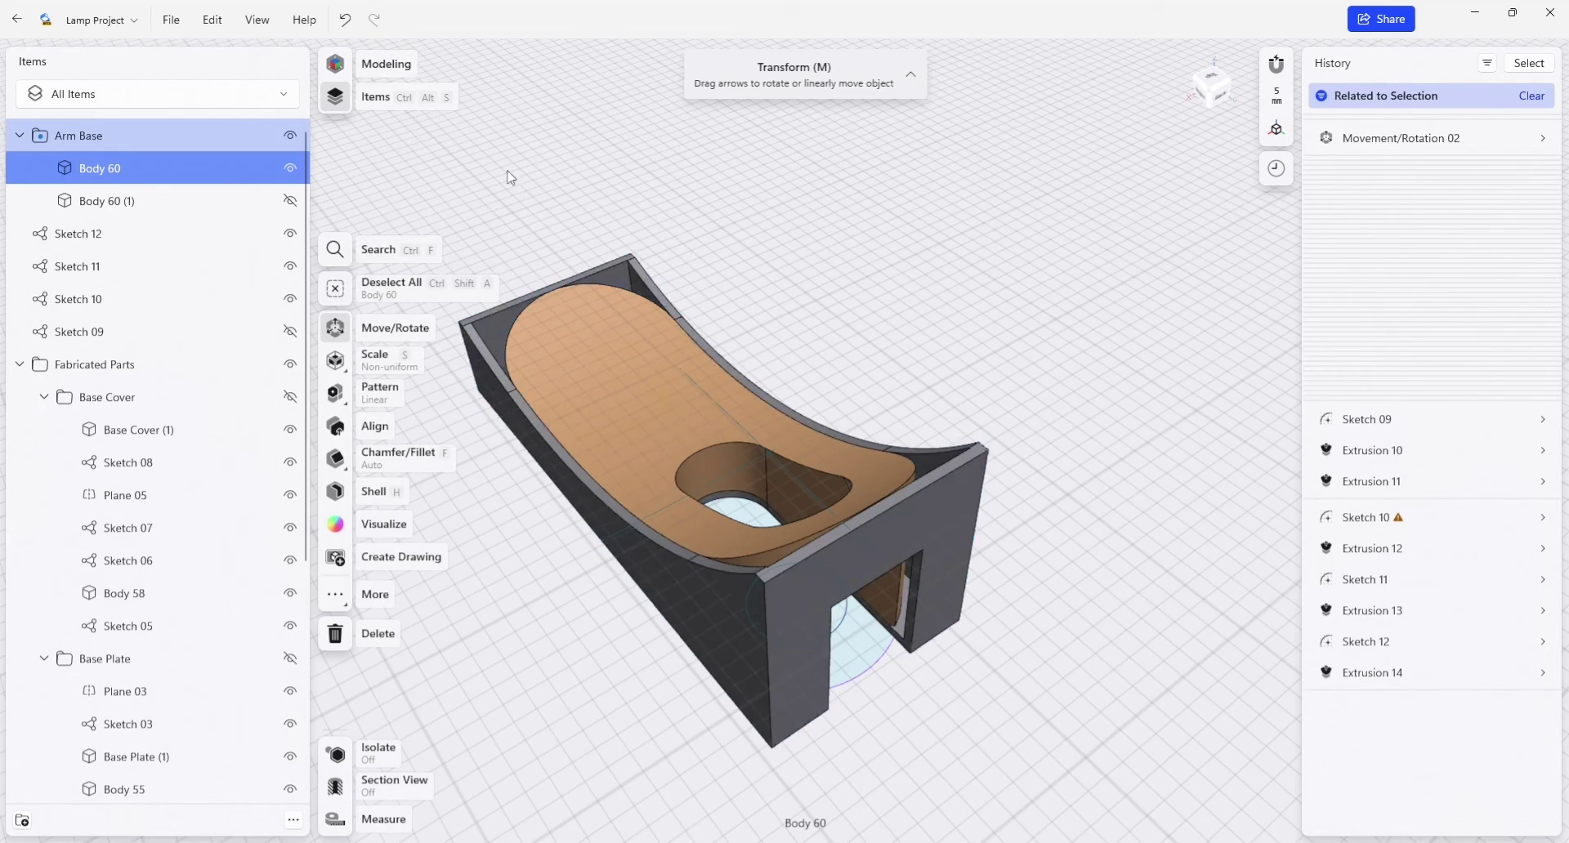
click(288, 136)
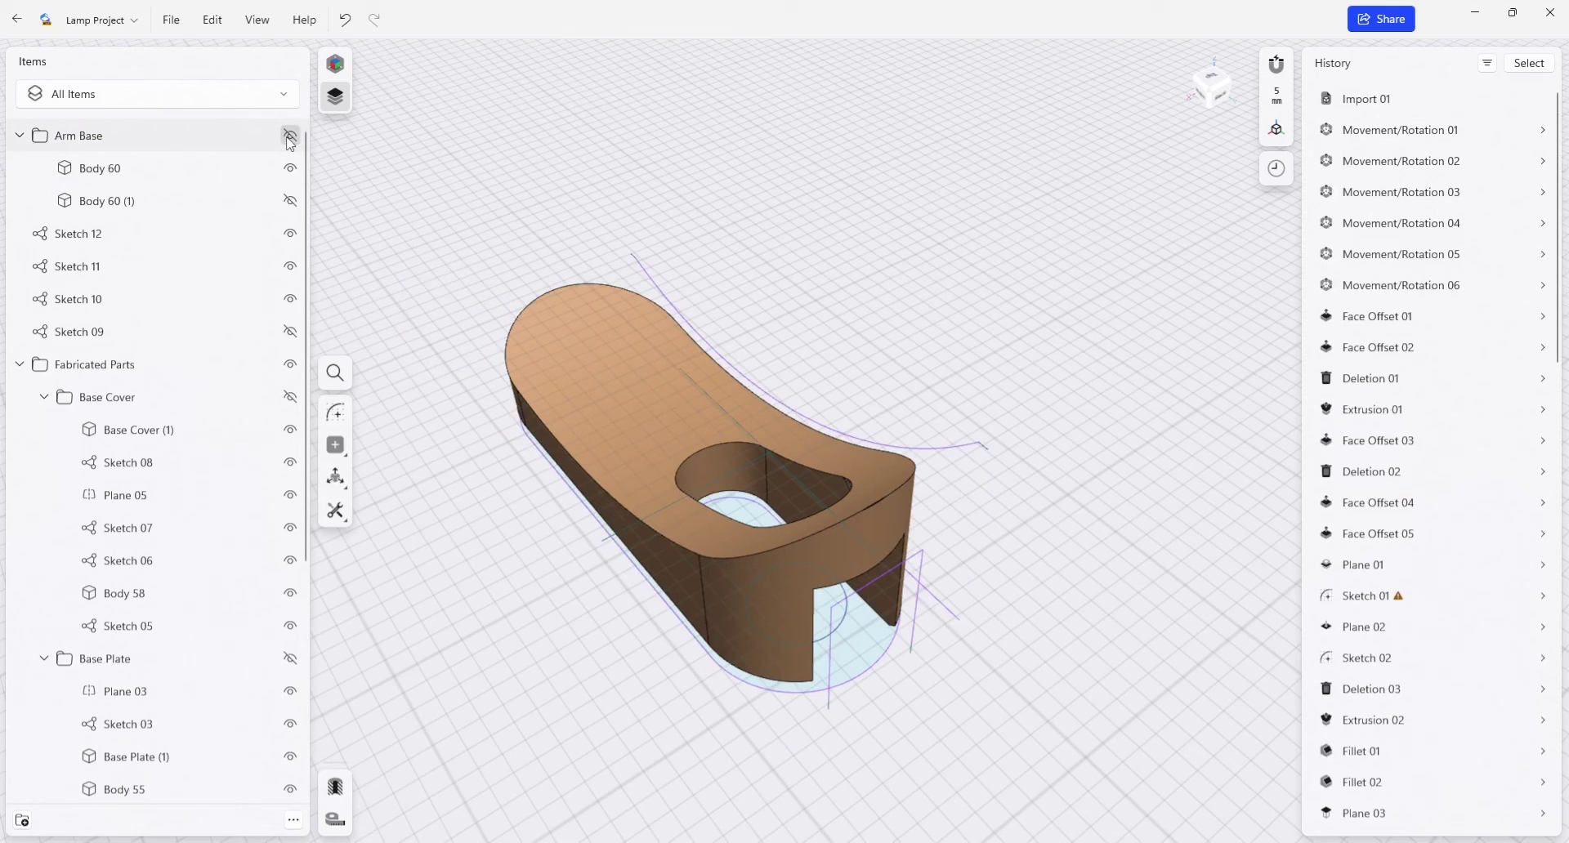
click(289, 137)
- Move the Arm Base (1) body from Fabricated Parts into the Arm Base folder, and toggle the folder's visibility off and on
scroll(147, 490, down, 5)
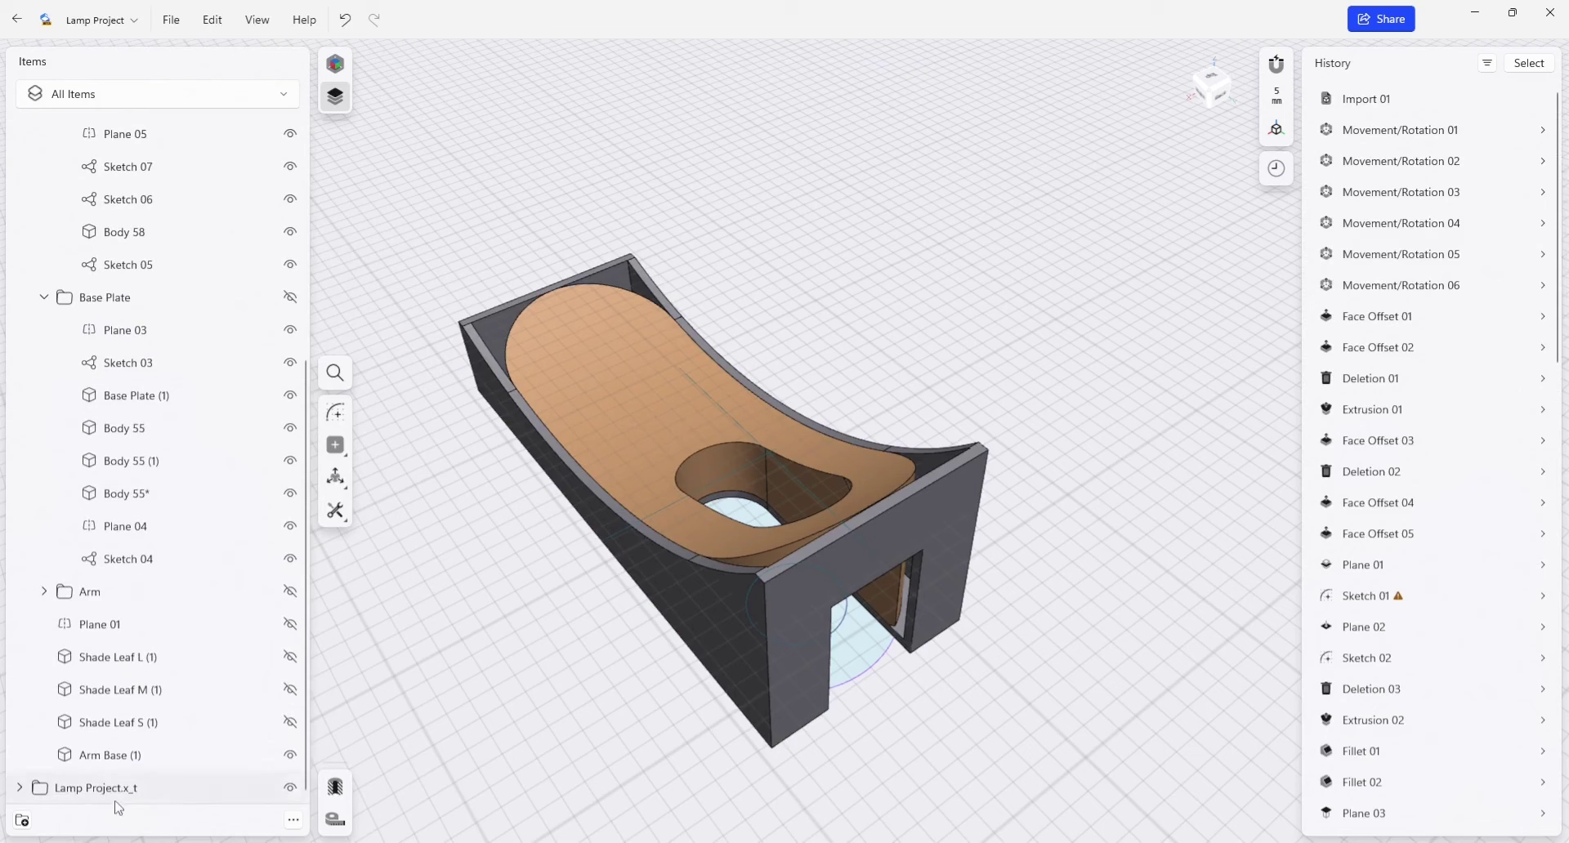
click(117, 757)
scroll(141, 234, up, 5)
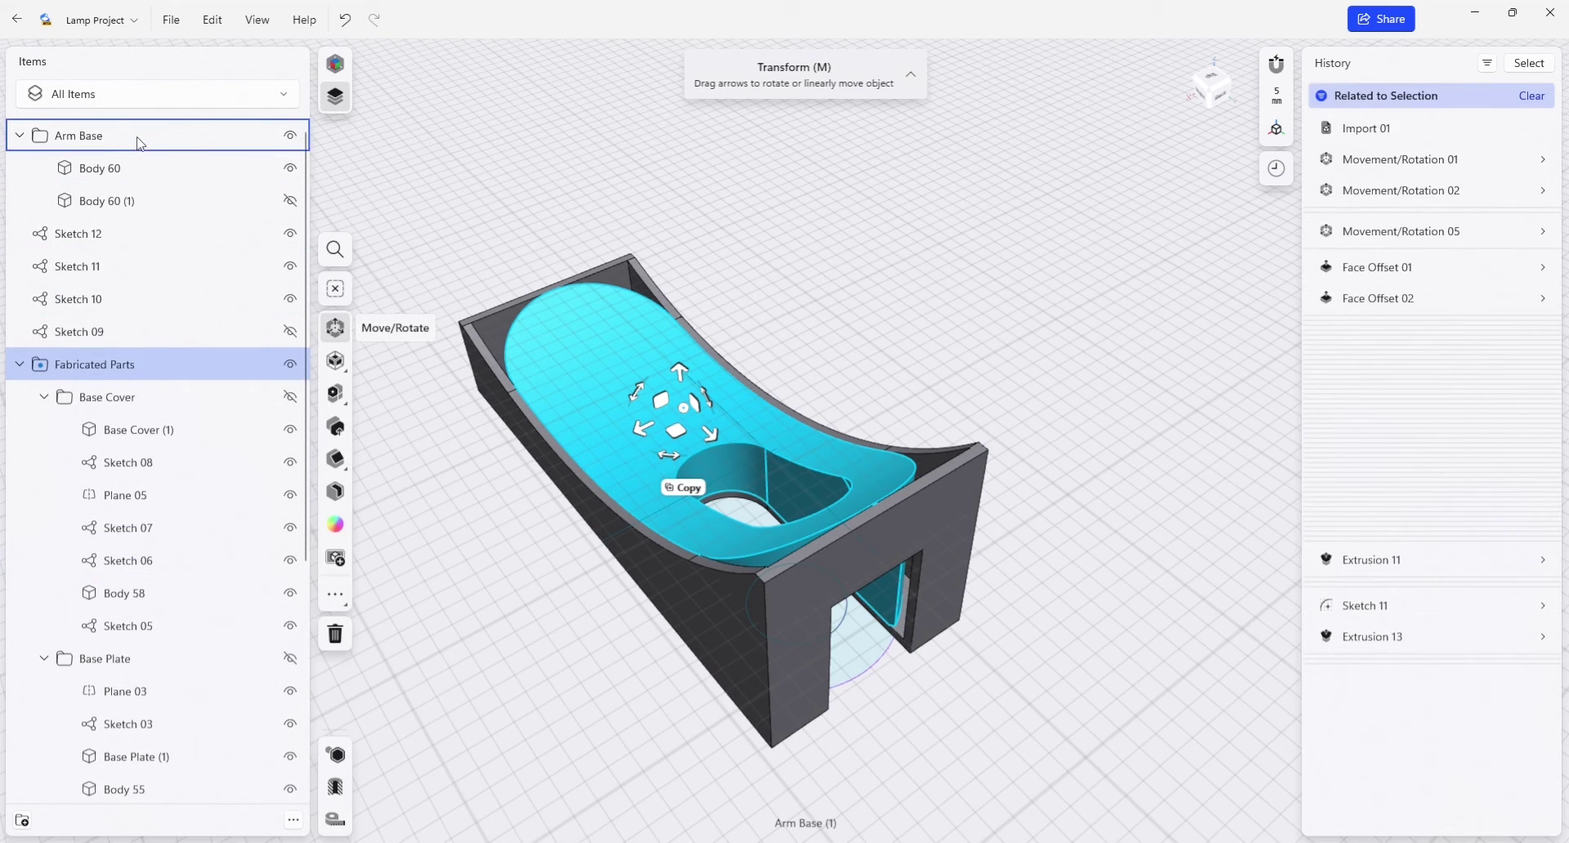
drag(193, 180, 193, 141)
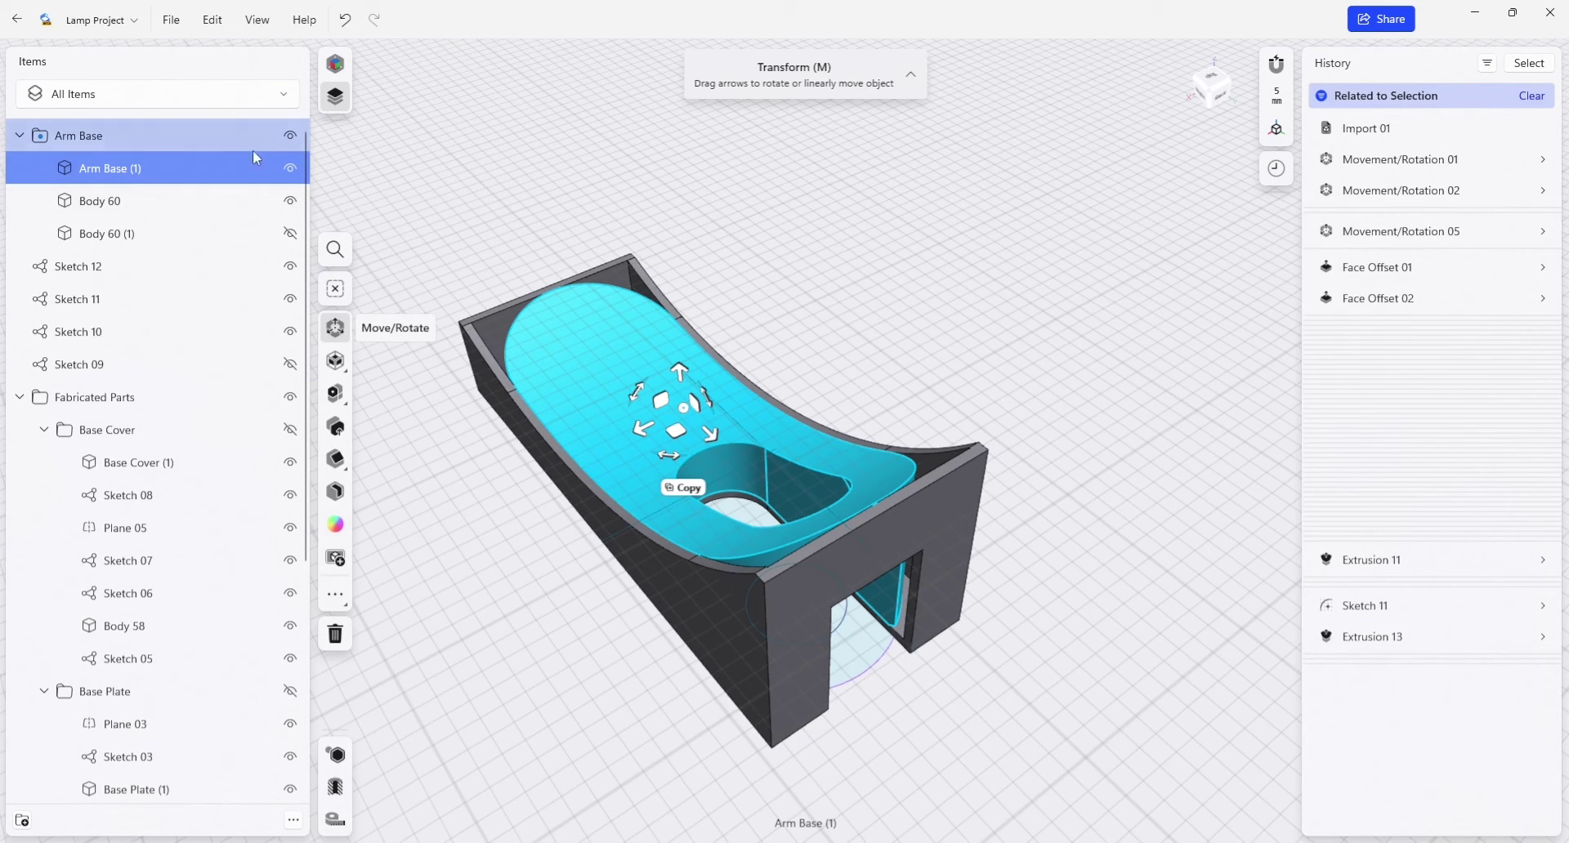
click(406, 164)
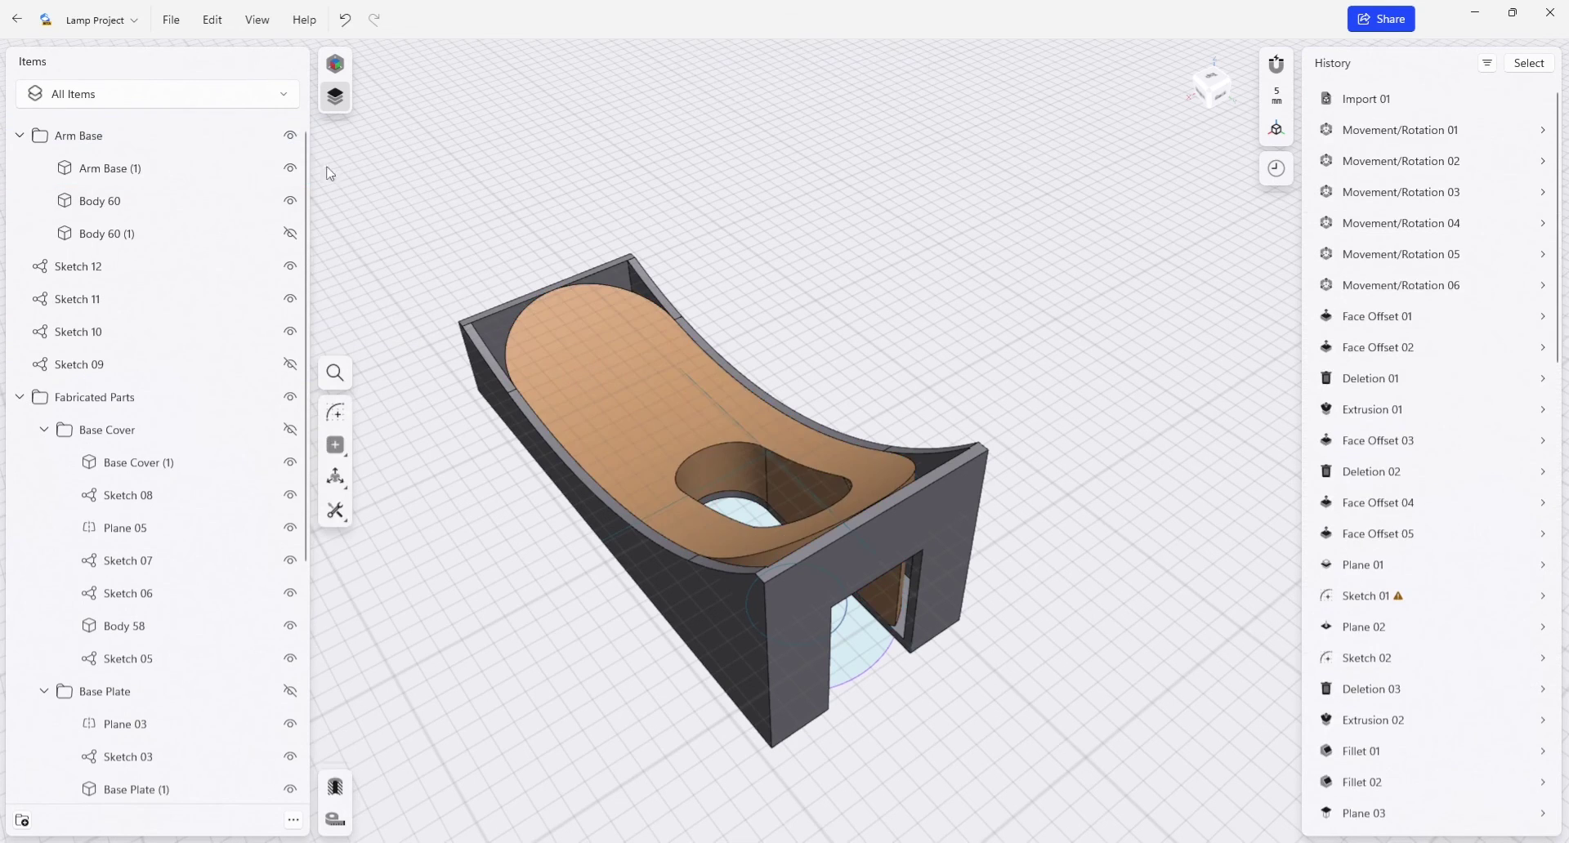
click(290, 136)
click(290, 136)
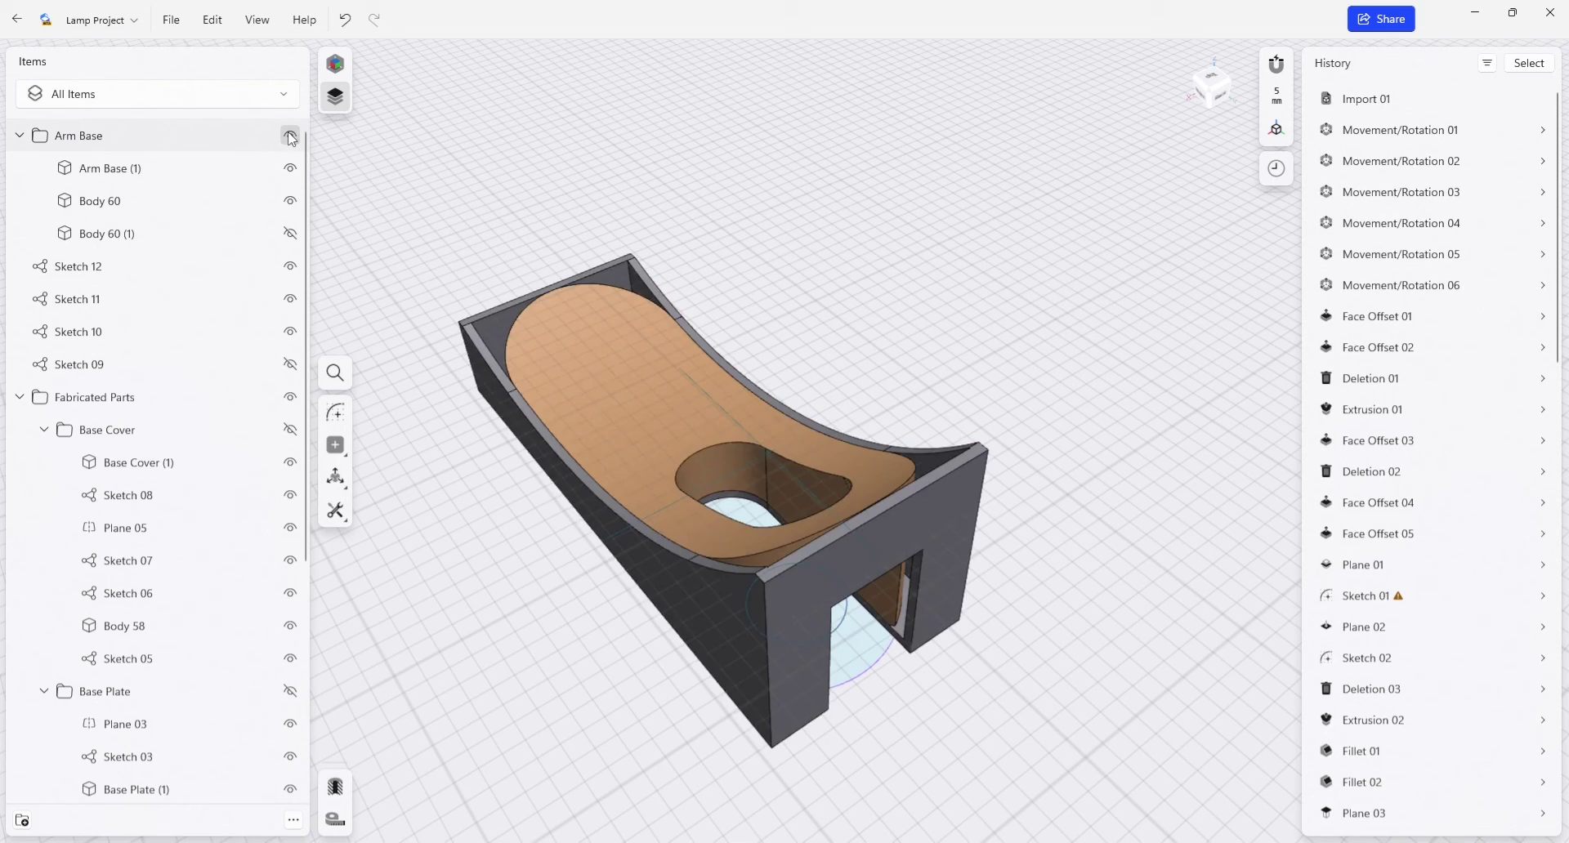
- Move Sketch 09 through Sketch 12 together into the Arm Base folder and clear the selection
mouse_move(647, 315)
right_down()
mouse_move(612, 287)
mouse_move(613, 219)
mouse_move(586, 244)
mouse_move(641, 275)
mouse_move(621, 311)
right_up()
scroll(232, 241, down, 3)
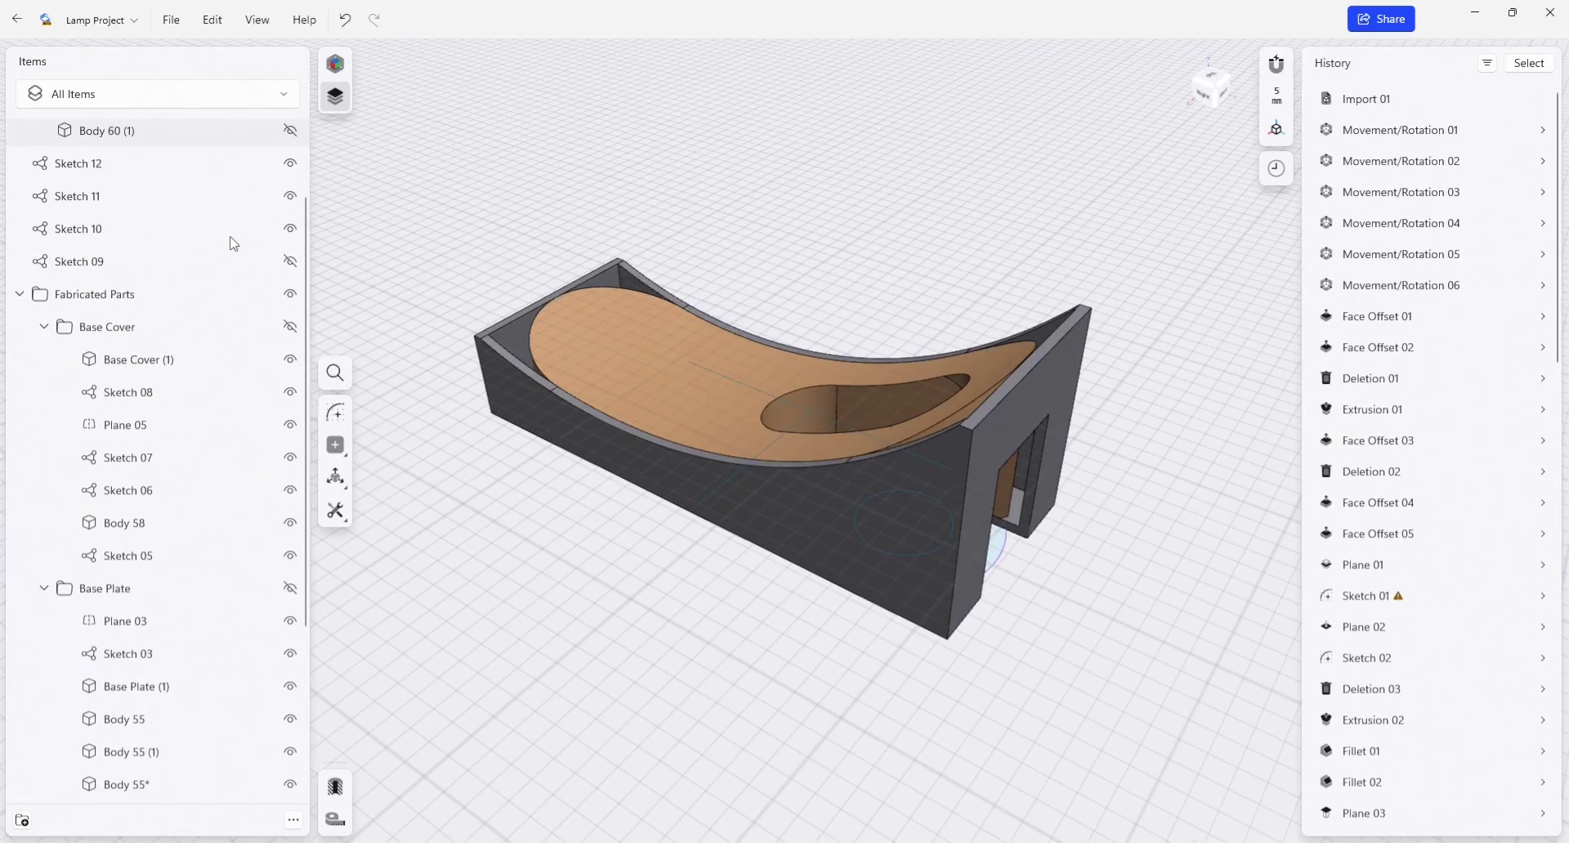
scroll(231, 242, up, 3)
click(245, 267)
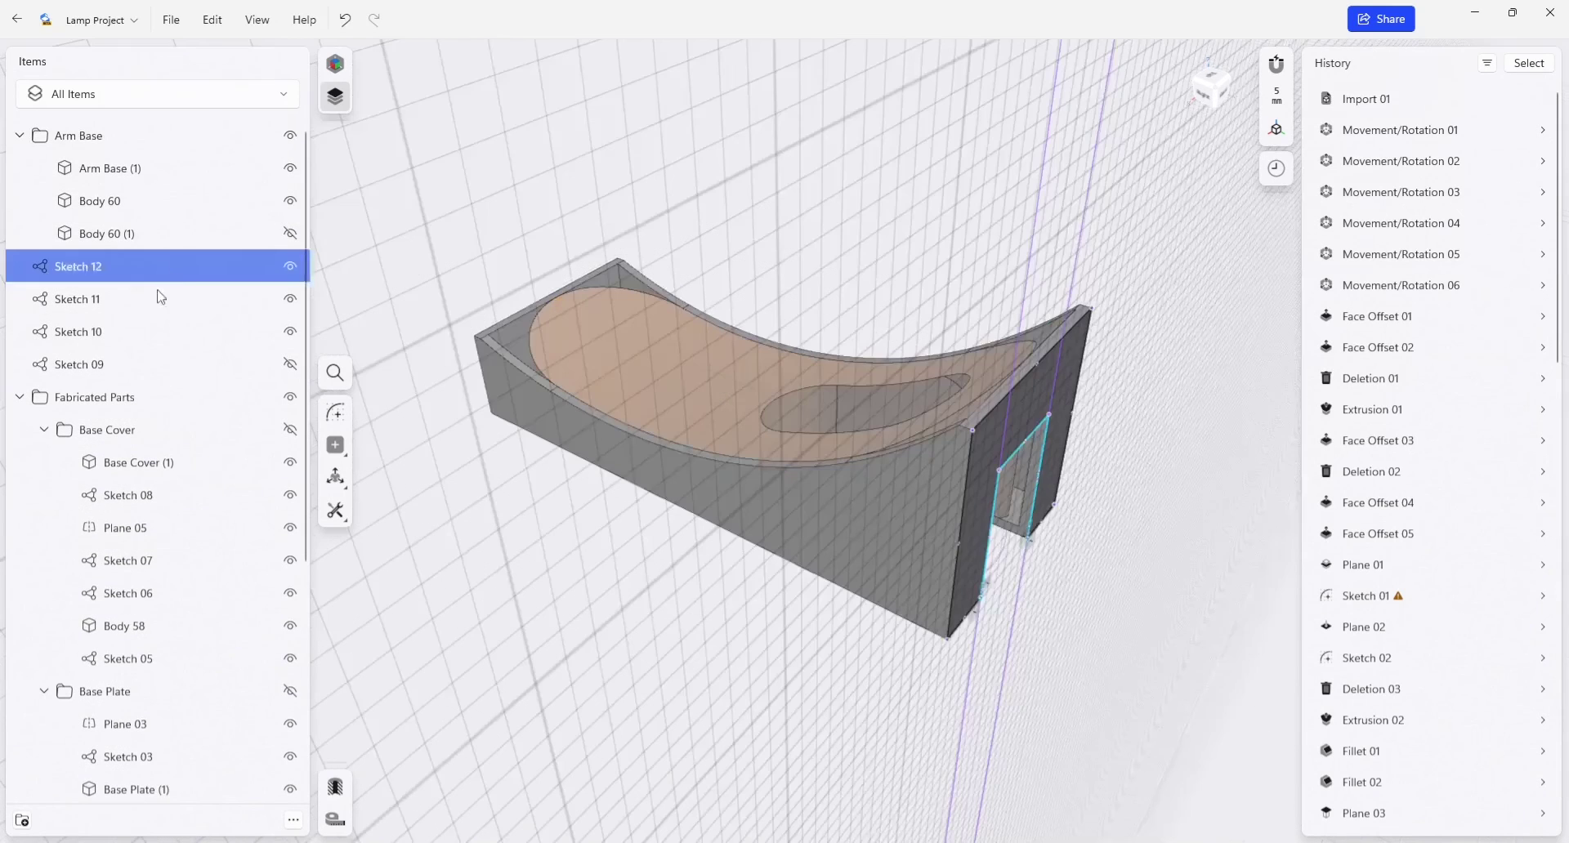
shift+click(141, 356)
key(m)
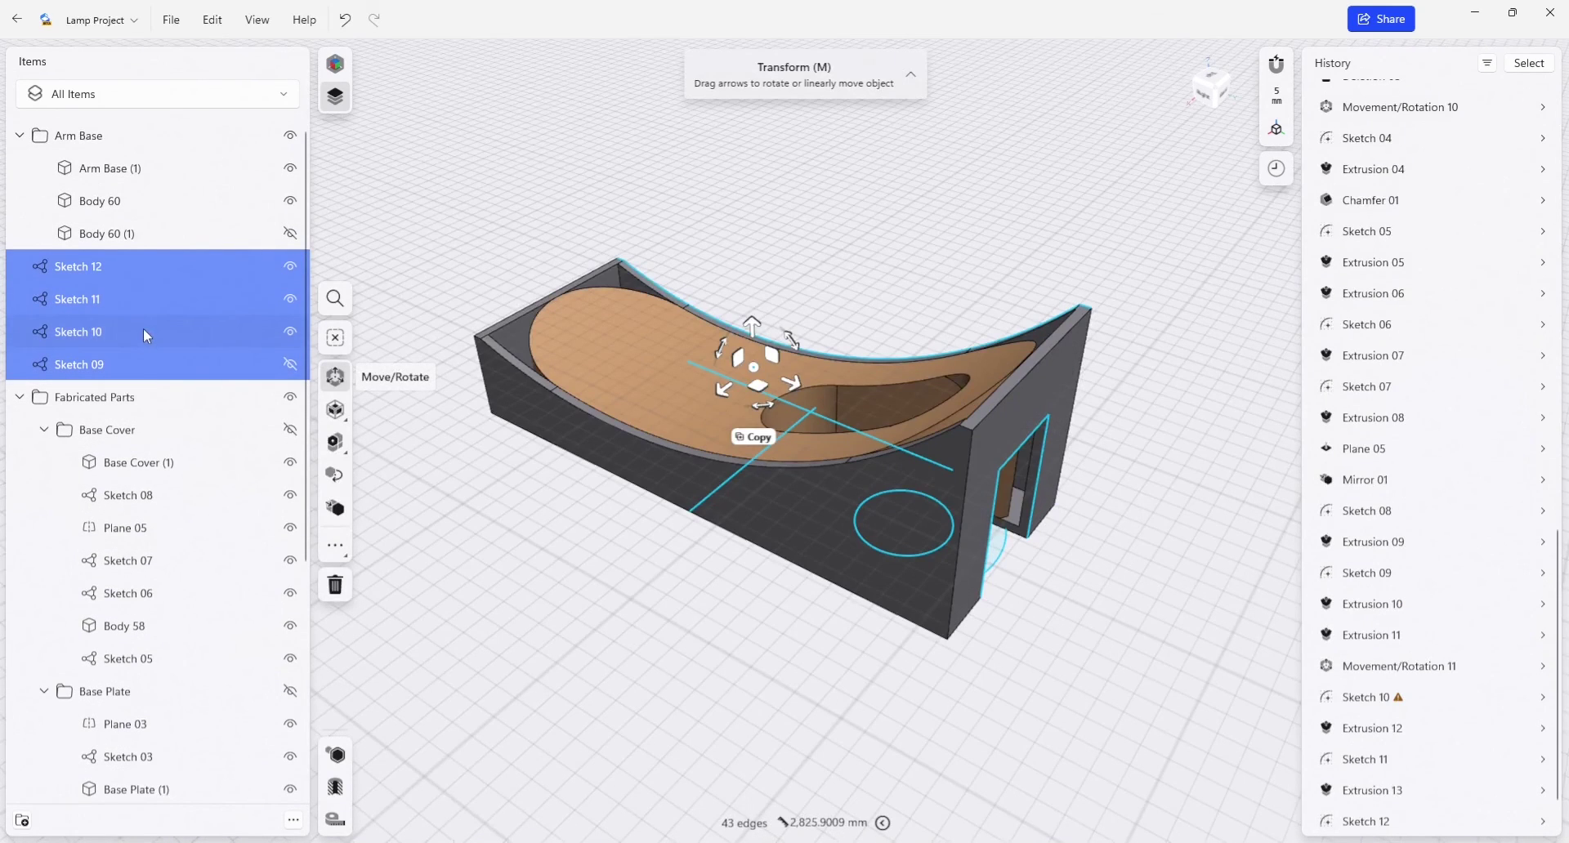
drag(143, 331, 143, 137)
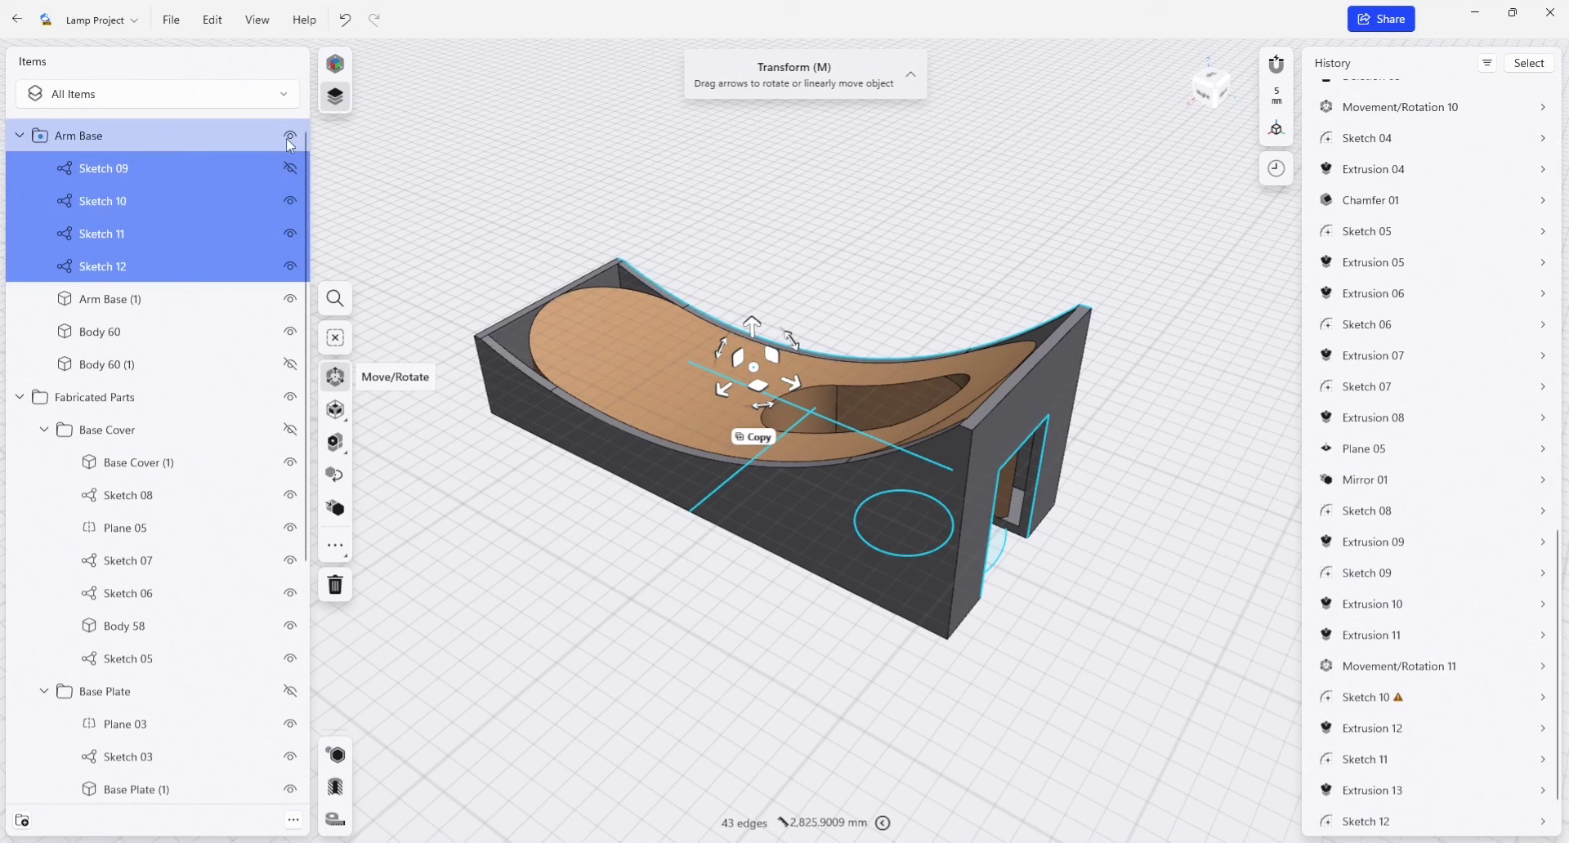
click(427, 170)
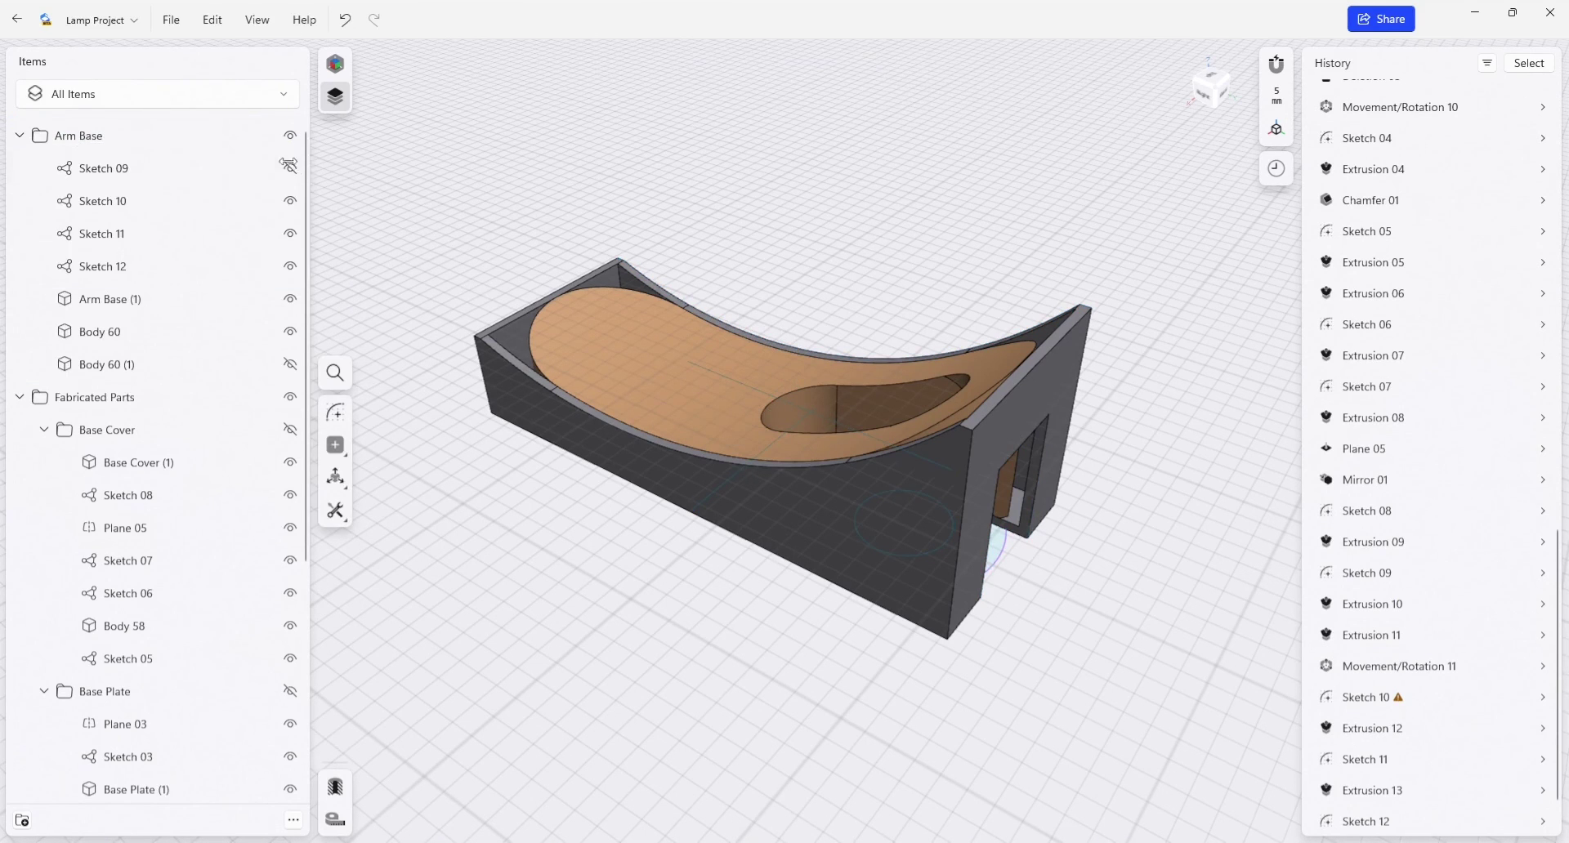